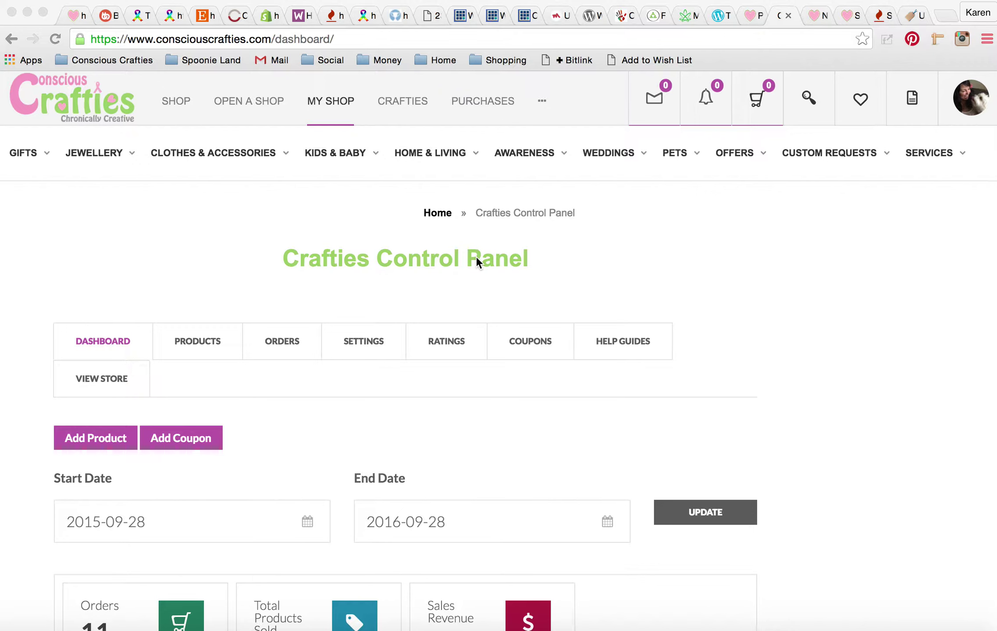
Open the form for adding a new product and look through its fields down to the price section.
left_click(97, 436)
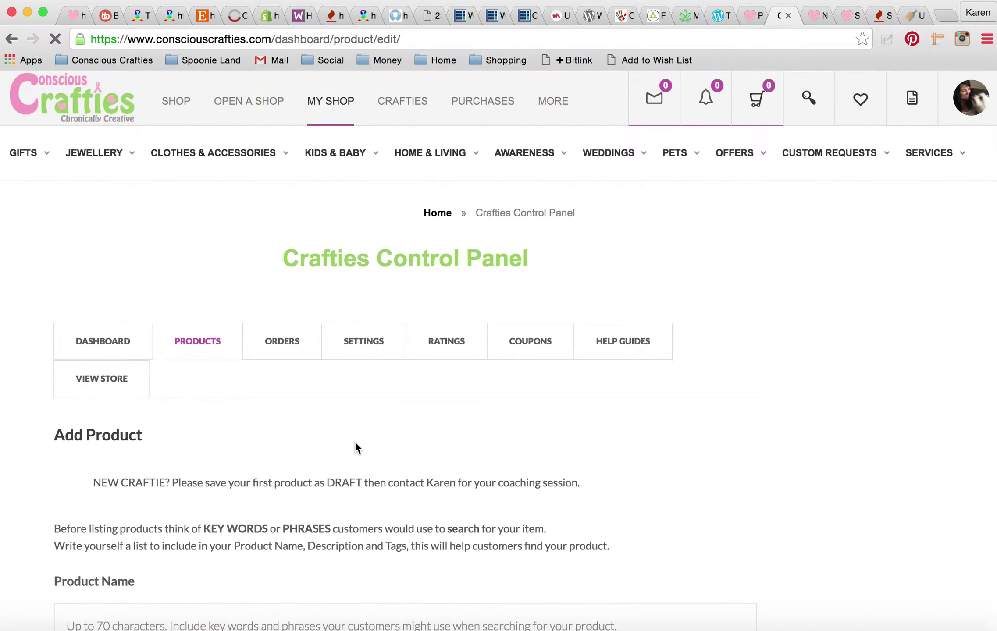
scroll(789, 456, "down", 2)
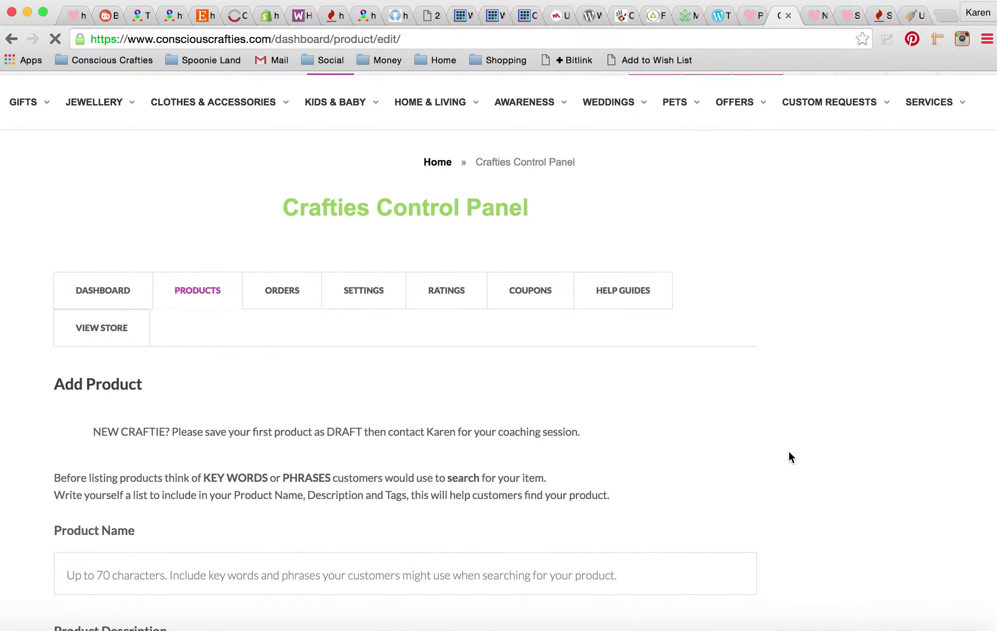
scroll(788, 451, "down", 2)
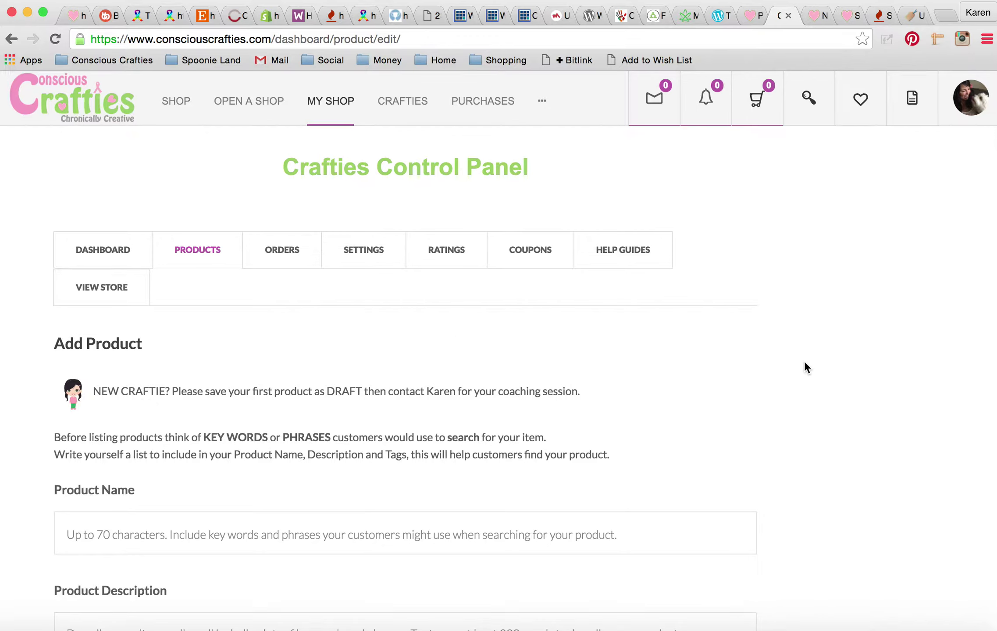
scroll(873, 406, "down", 20)
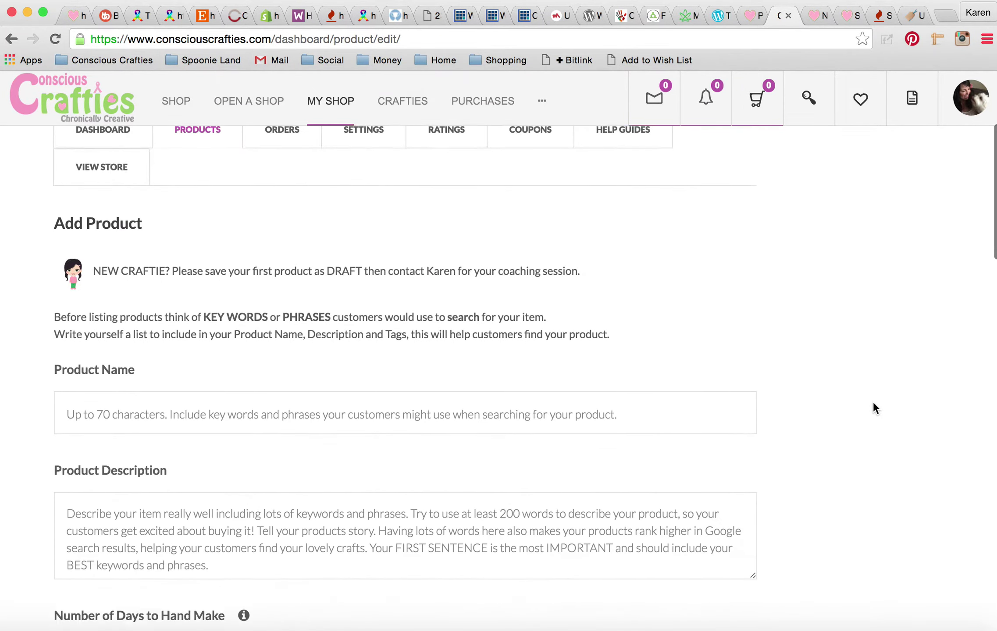
scroll(873, 405, "down", 1)
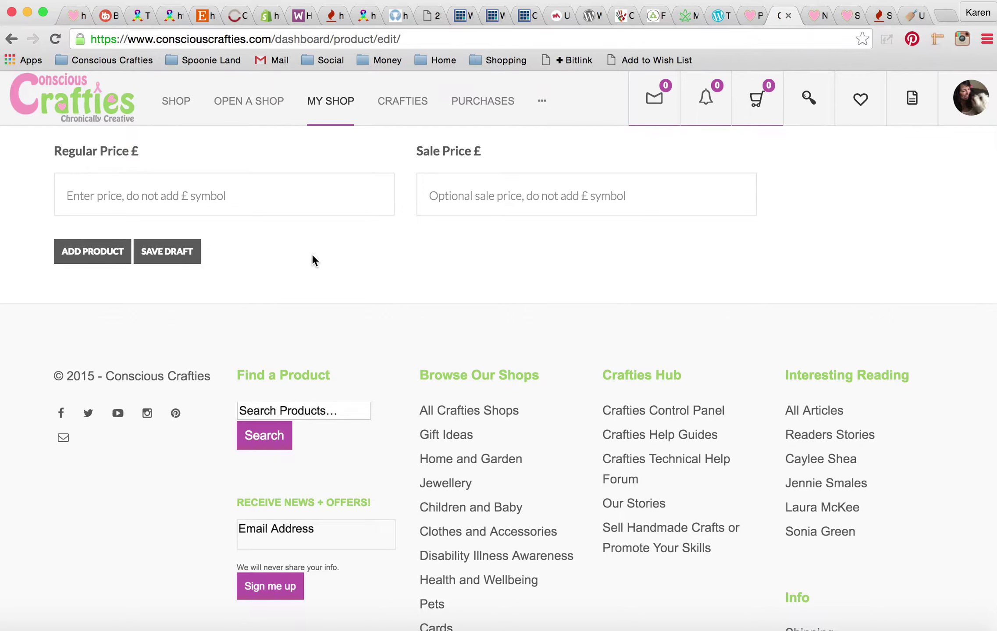
scroll(789, 232, "up", 15)
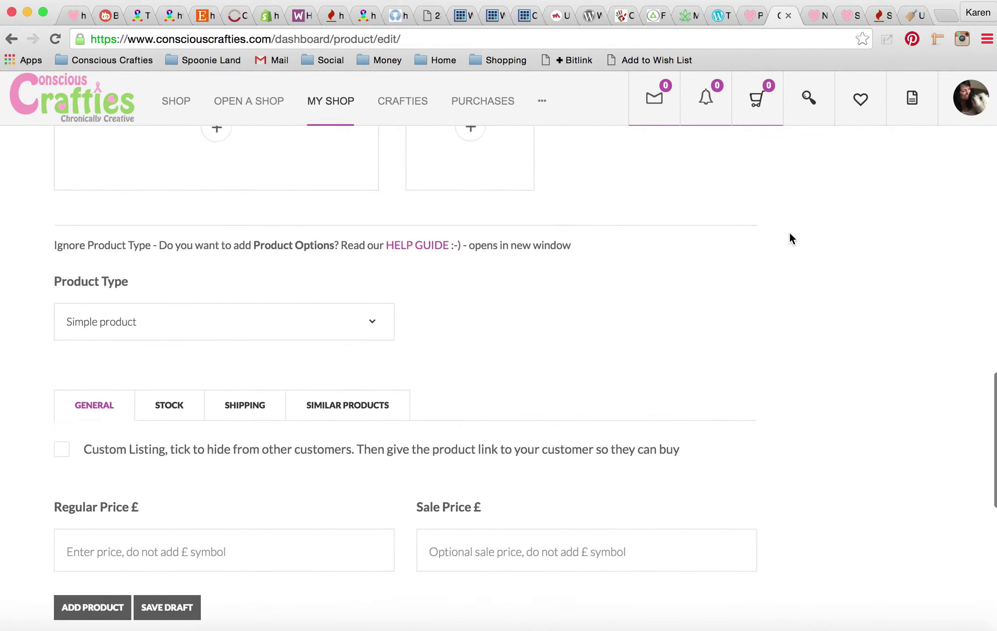
scroll(789, 232, "up", 2)
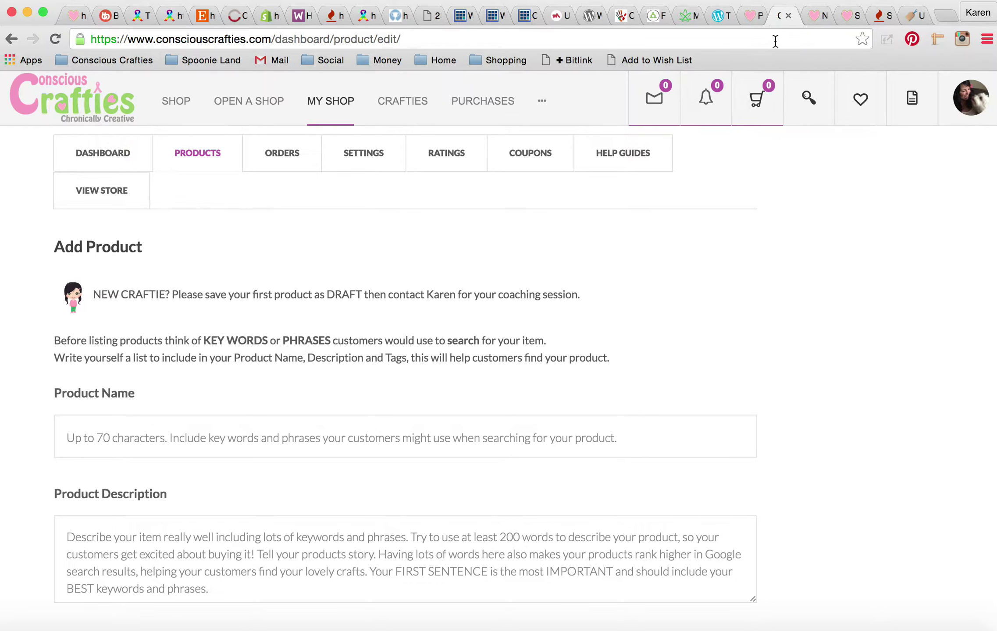
Review the keywordtool.io suggestions for "spoon necklace" alongside the necklace photo and the keywords and phrases note.
left_click(880, 17)
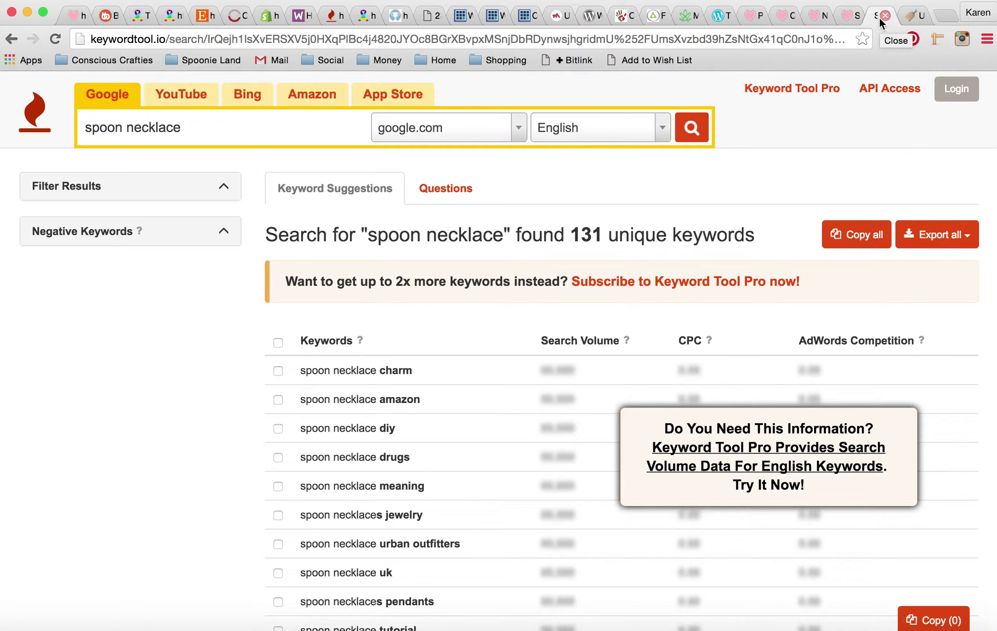
key("super+Tab")
left_click(750, 1)
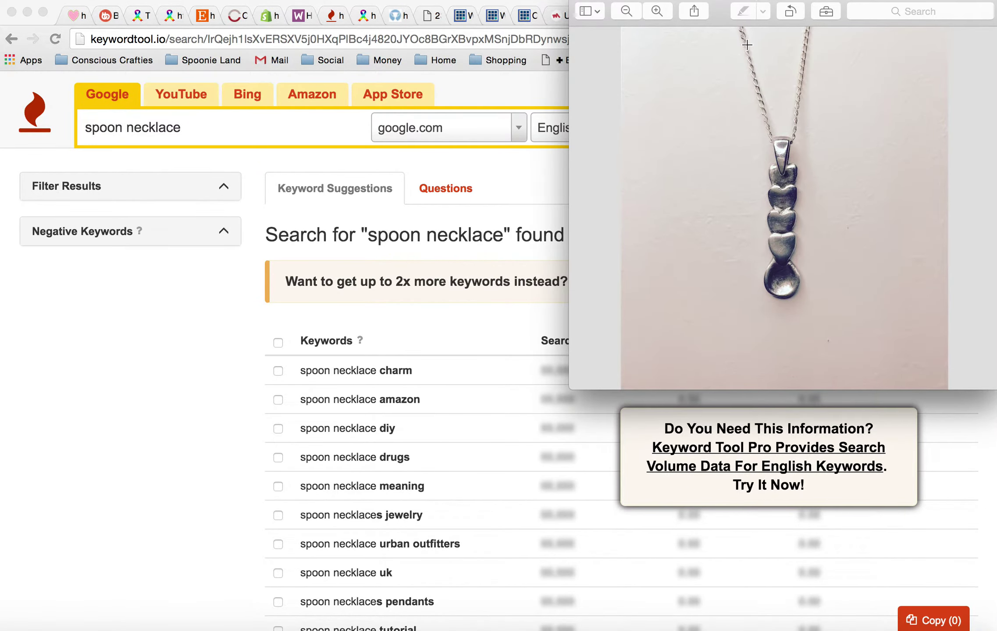
left_click(260, 155)
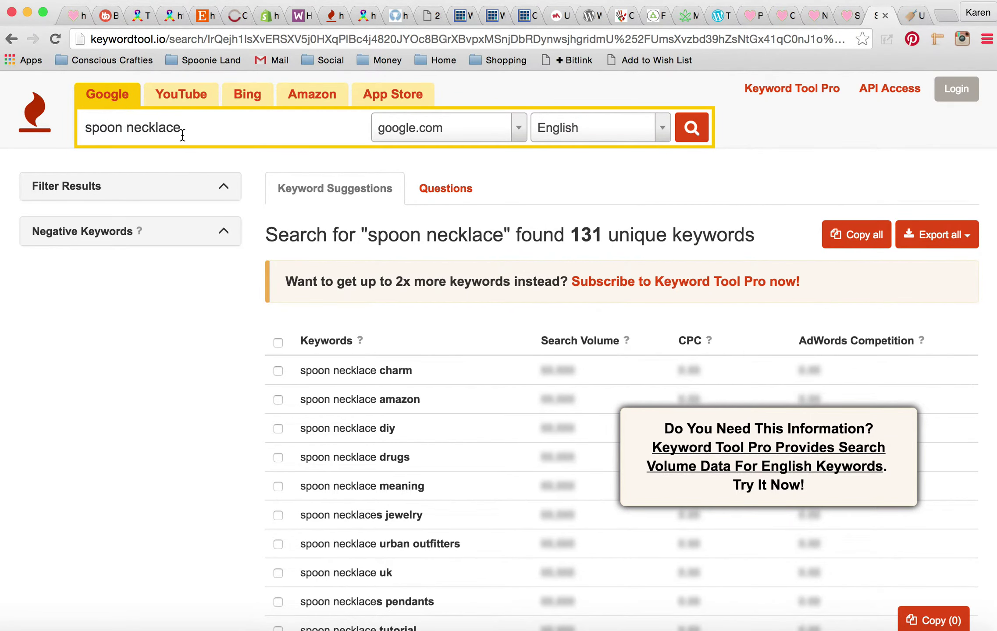
scroll(225, 403, "down", 18)
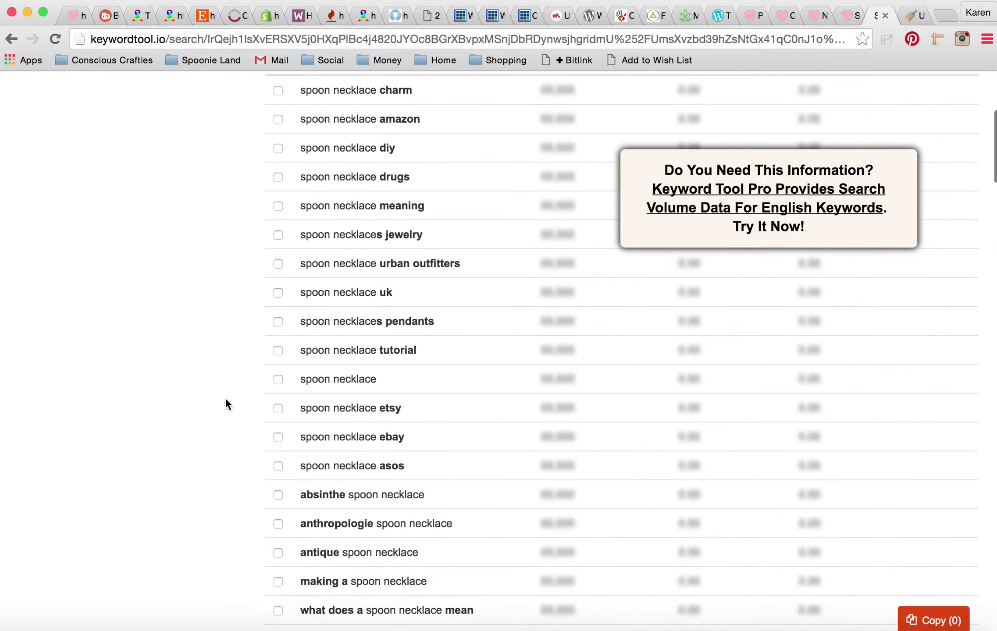
scroll(226, 400, "down", 20)
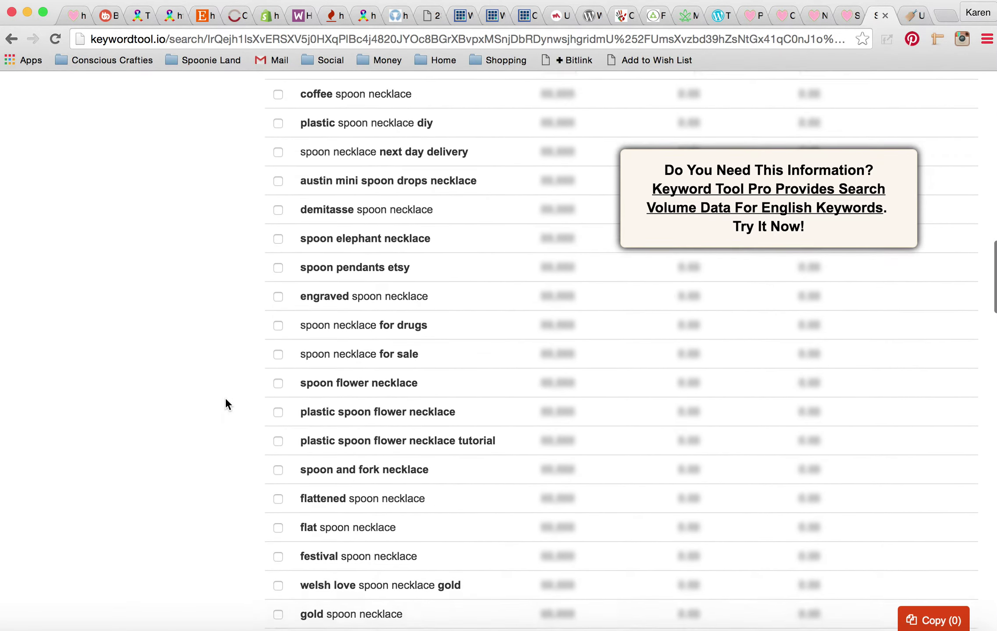
scroll(225, 399, "down", 2)
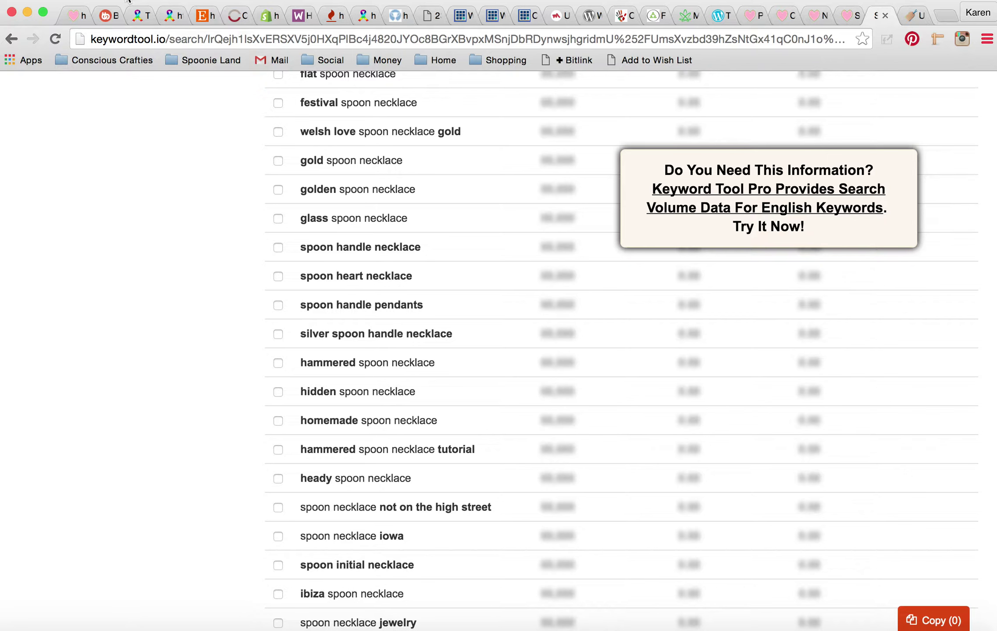
key("super+Tab")
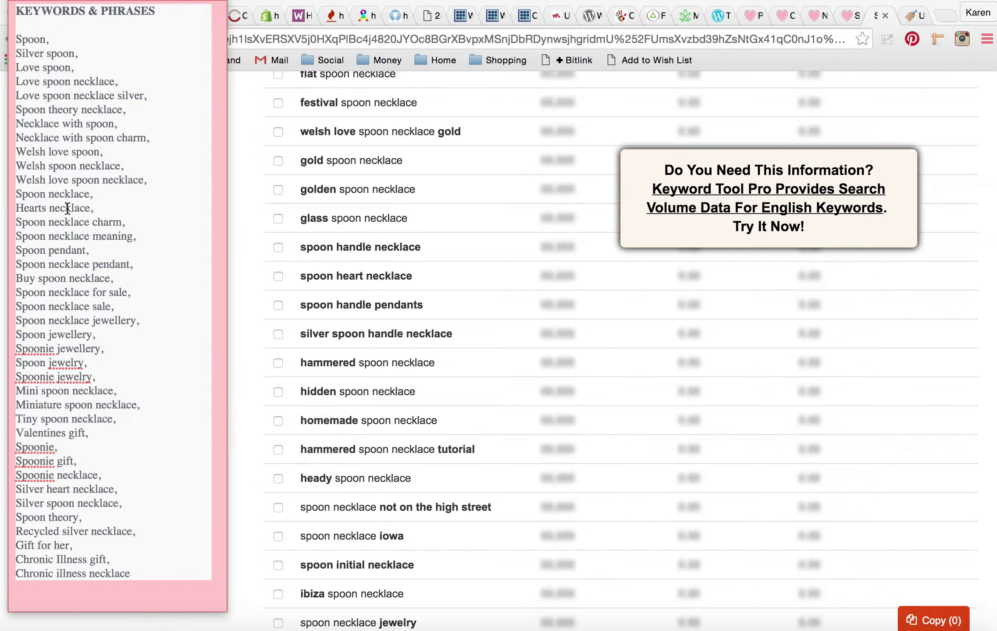
Return to the Add Product form and enter the product name "Silver hearts welsh love spoon necklace".
left_click(775, 18)
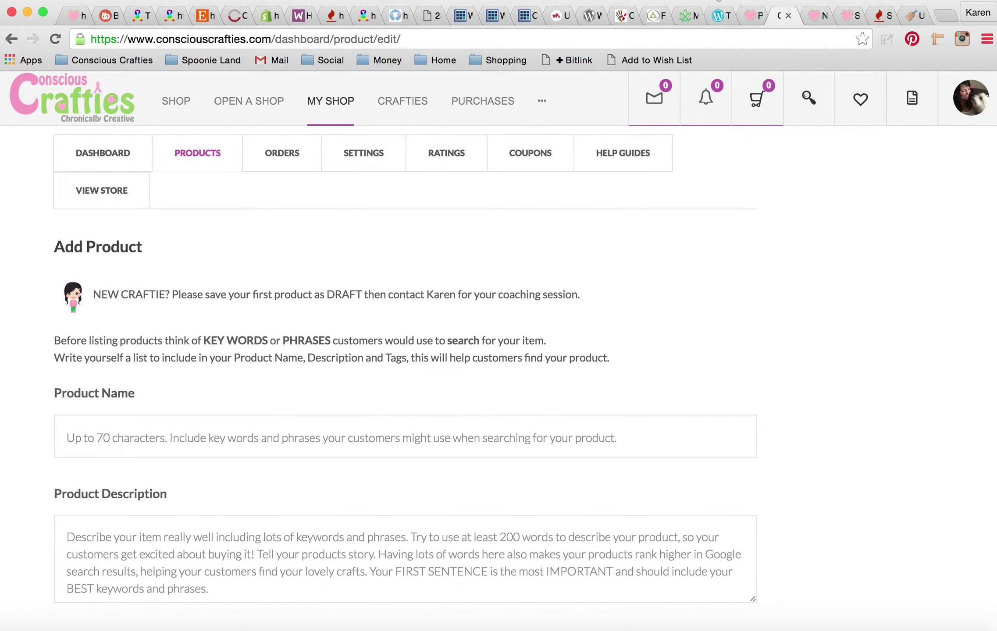
key("super+Tab")
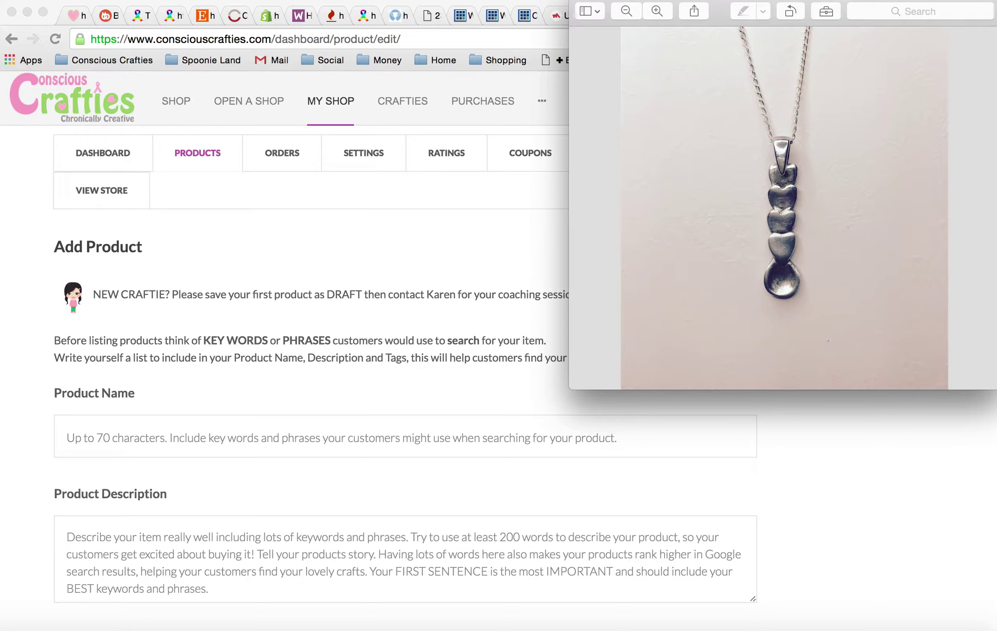
key("super+Tab")
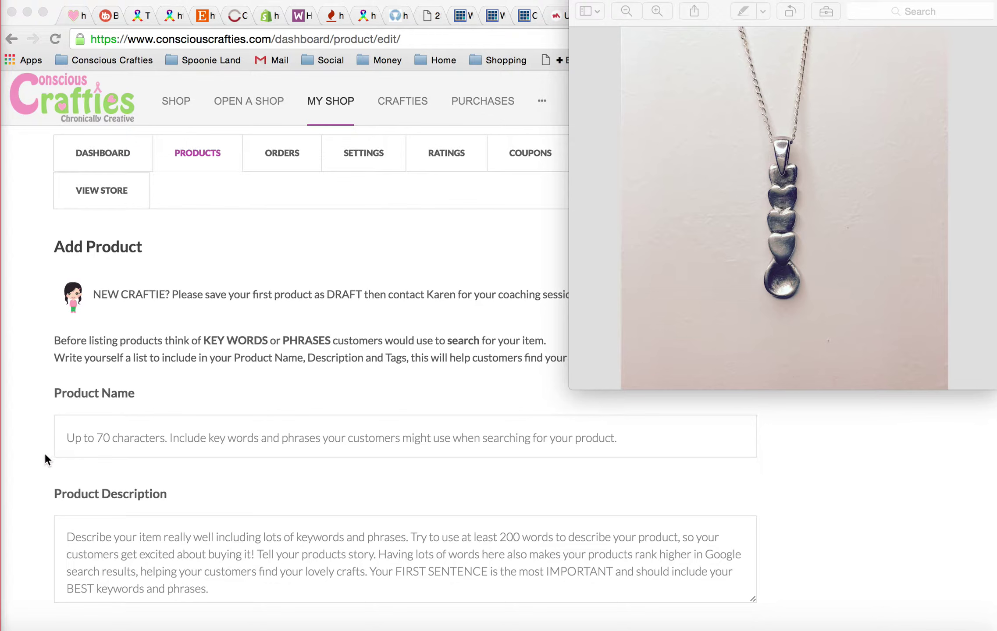
left_click(75, 429)
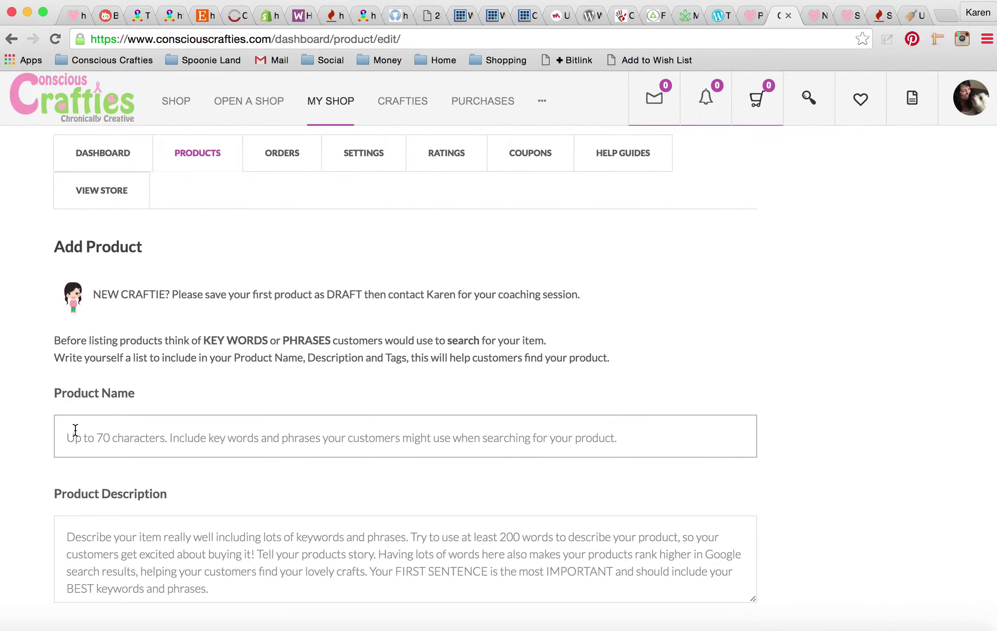
type("Silver hearts welsh love spoon necklace")
Write the description's opening paragraph presenting the silver hearts welsh love spoon charm necklace, hand carved from recycled silver, as a Spoonie or Valentines gift.
scroll(512, 363, "down", 4)
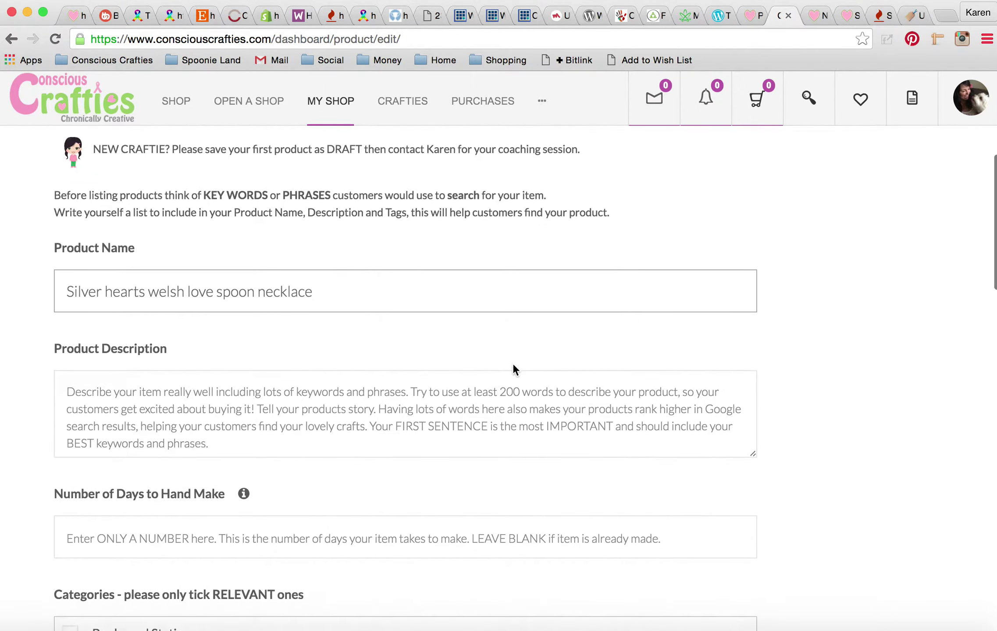
scroll(514, 364, "down", 3)
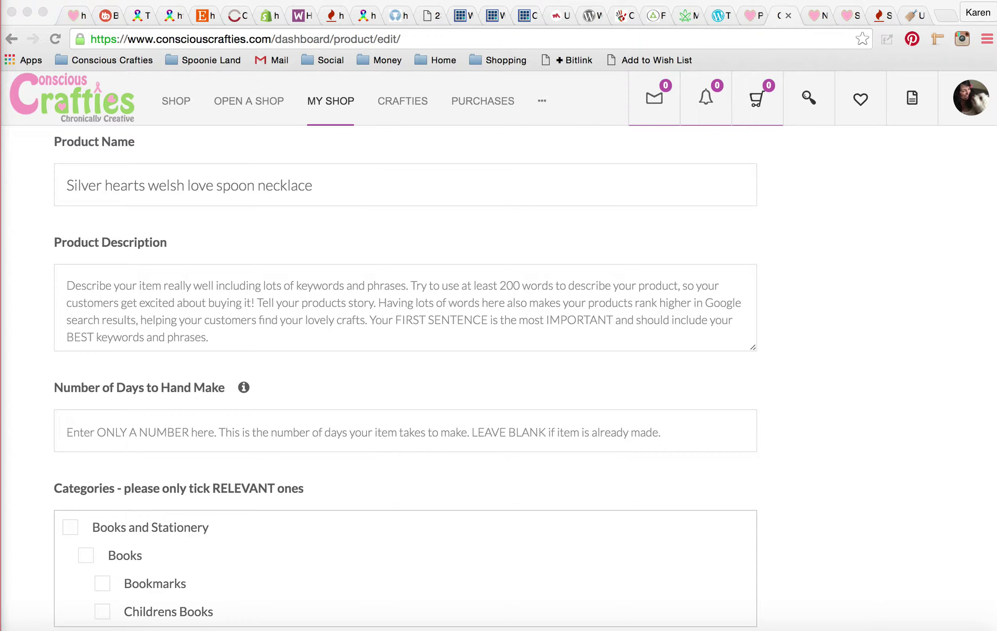
key("super+Tab")
left_click(149, 279)
type("Beautiful silver hearts welsh love spoon charm necklace to symbolise relationships and energy. Hand carved from recycled silver.Ideal gift for yourself of a chronically ill Spoonie friend, for those needing an extra spoon (see The Spoon Theory) or a Valentines gift for a loved one.")
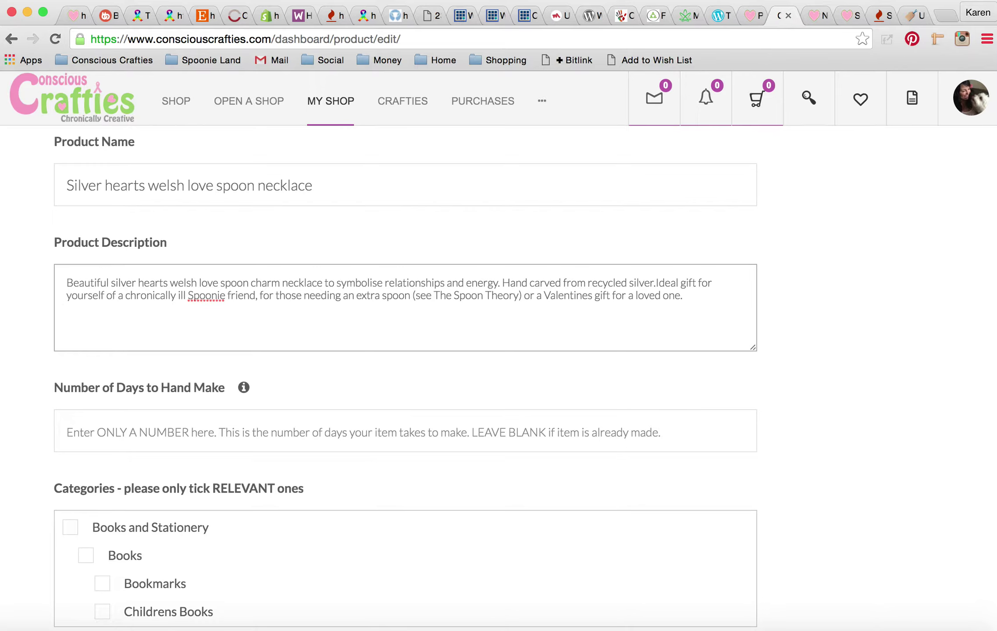
Add a second description paragraph on the spoon theory inspiration and the 17th century welsh love spoons carved with hearts and vines as love tokens.
key("super+Tab")
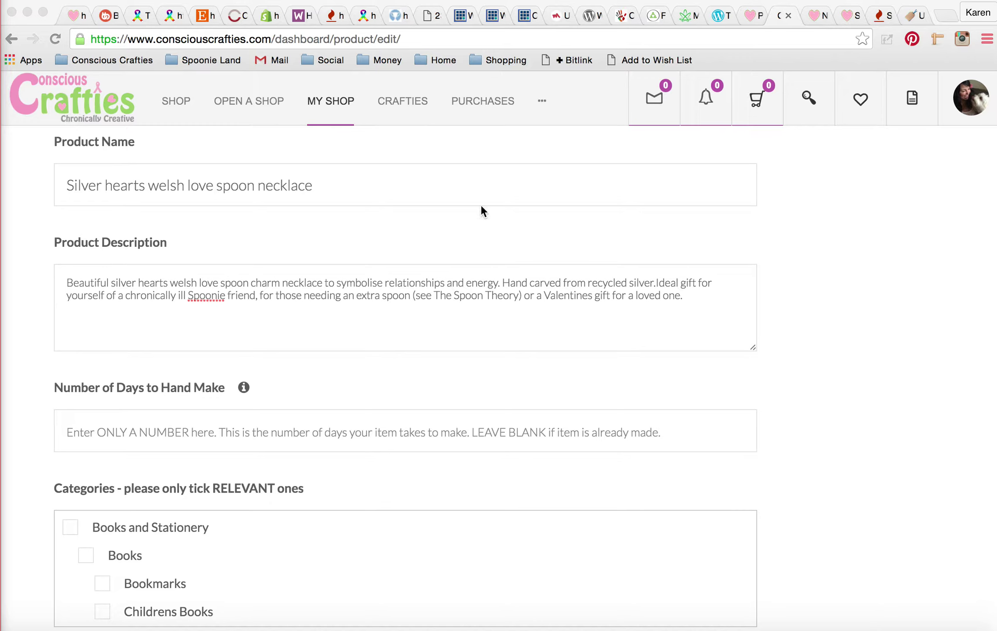
left_click(693, 297)
left_click(694, 298)
key("Return")
key("Return")
type("Along with the spoon theory, I have been inspired to make this because welsh love spoons date back to the 17th century when young men would carve romantic symbols such as hearts and vines into a single piece of wood. Once complete, he would present it to the girl he loved as a token of love.")
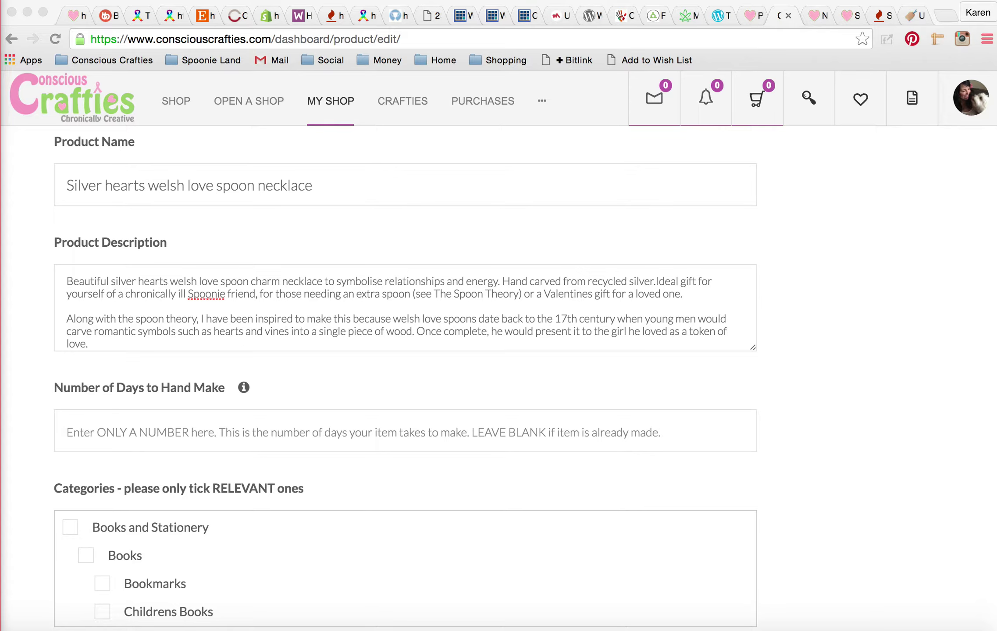
Add the description paragraph "Comes complete with a silver (non recycled) 18in chain. Recycled spoon charm pendant is just under 1 inch.".
left_click(106, 348)
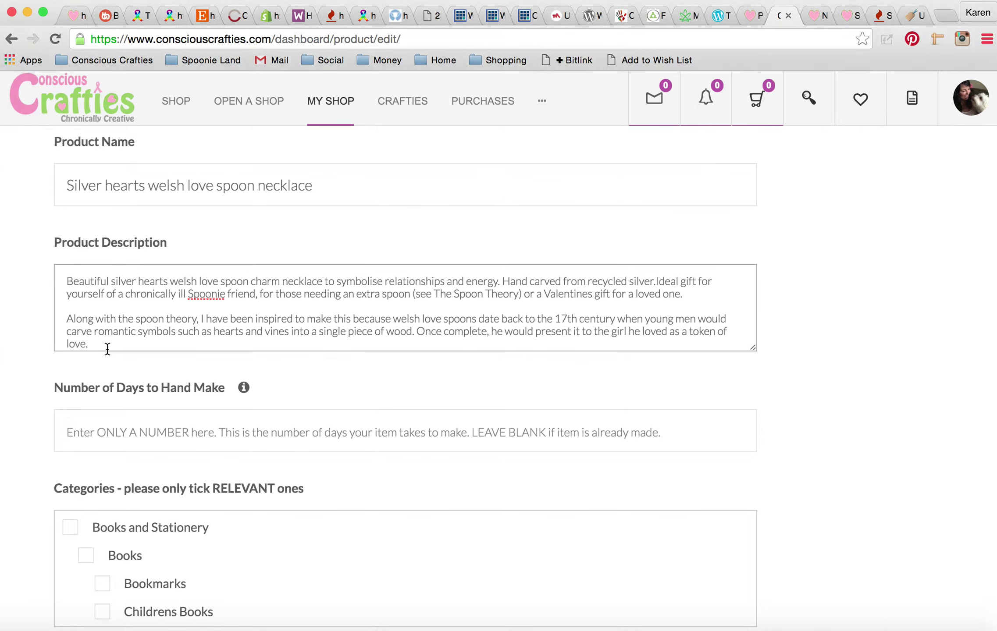
key("Return")
key("Return")
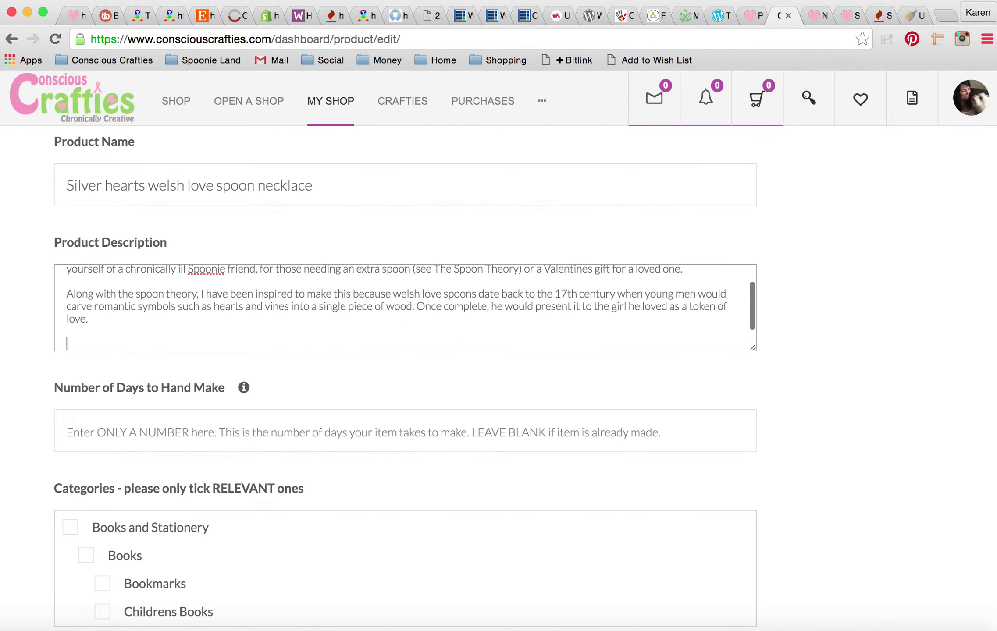
type("Comes complete with a silver (non recycled) 18in chain.Recycled spoon charm pendant is just under 1 inch.")
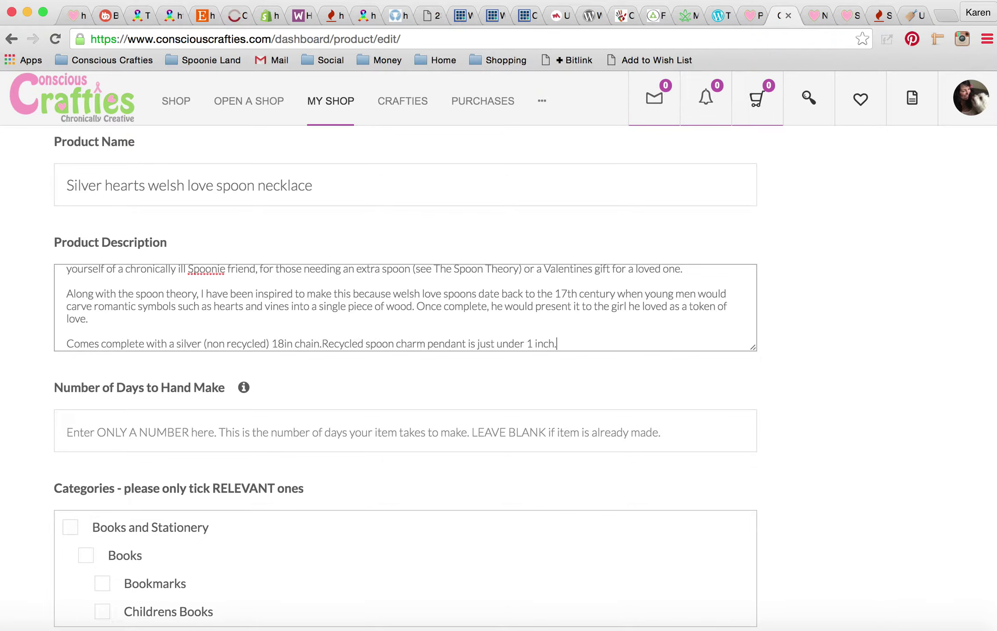
left_click(323, 343)
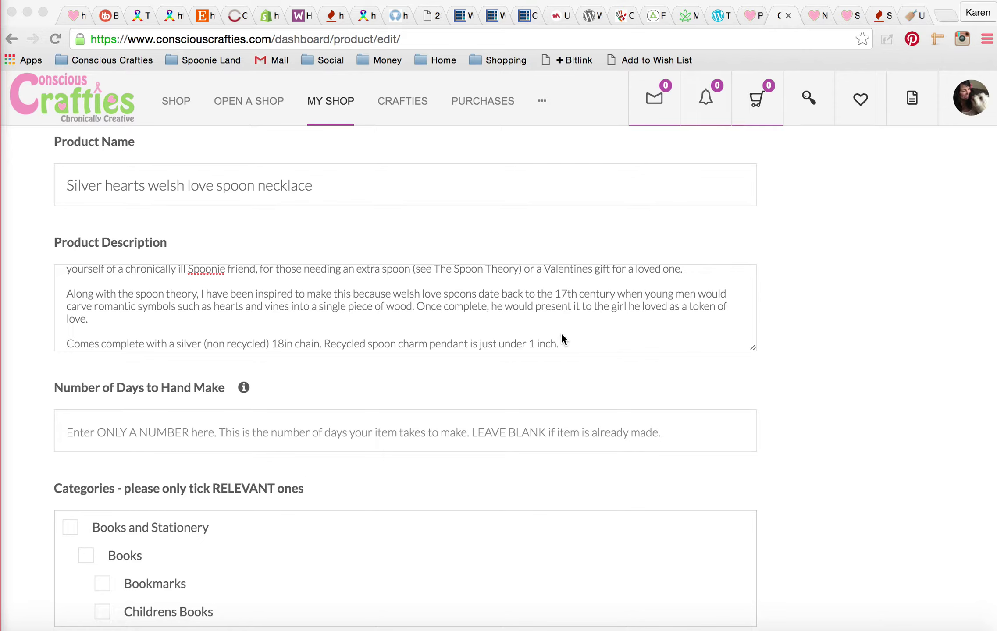
Add the care paragraph "To care for your silver spoon necklace, occasionally polish with silver cloth to keep it shiny." to the description.
left_click(584, 348)
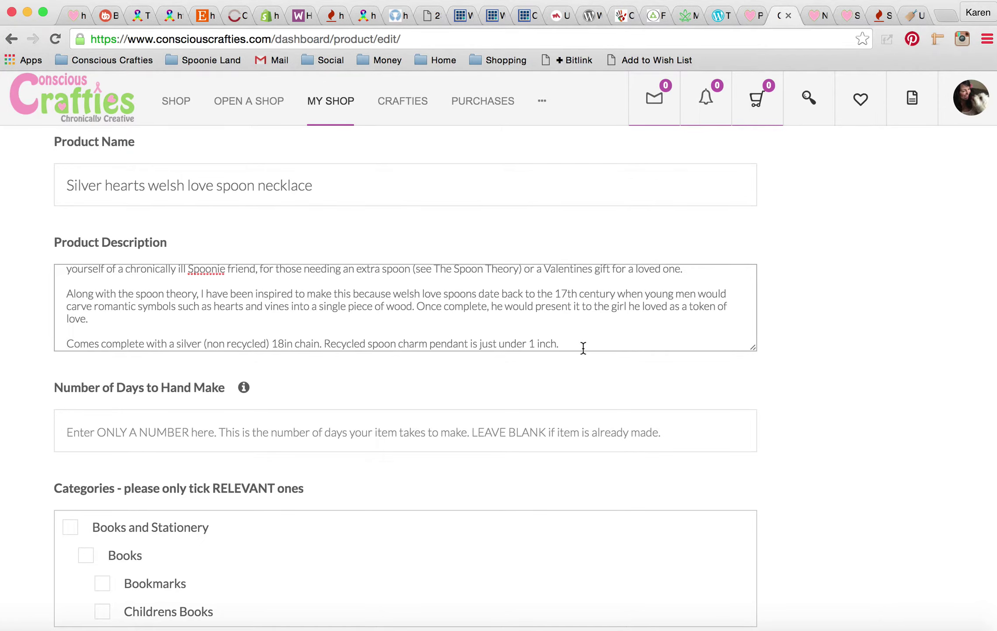
key("Return")
key("Return")
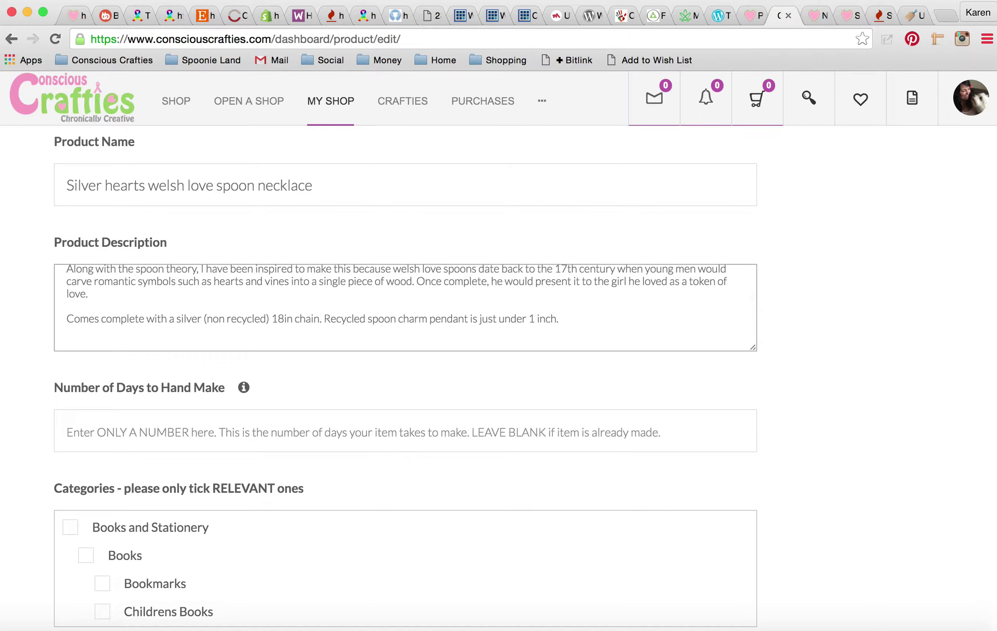
type("To care for your silver spoon necklace, occasionally polish with silver cloth to keep it shiny.")
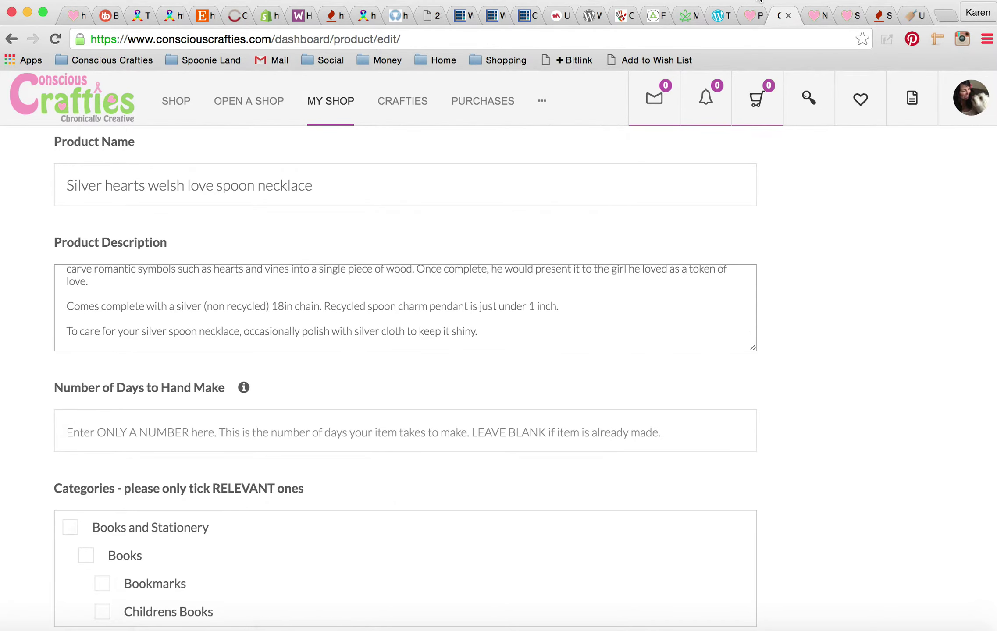
Check the necklace photo and the example Needlefelt Spoonie Hedgehog listing, and return to the product form.
key("super+Tab")
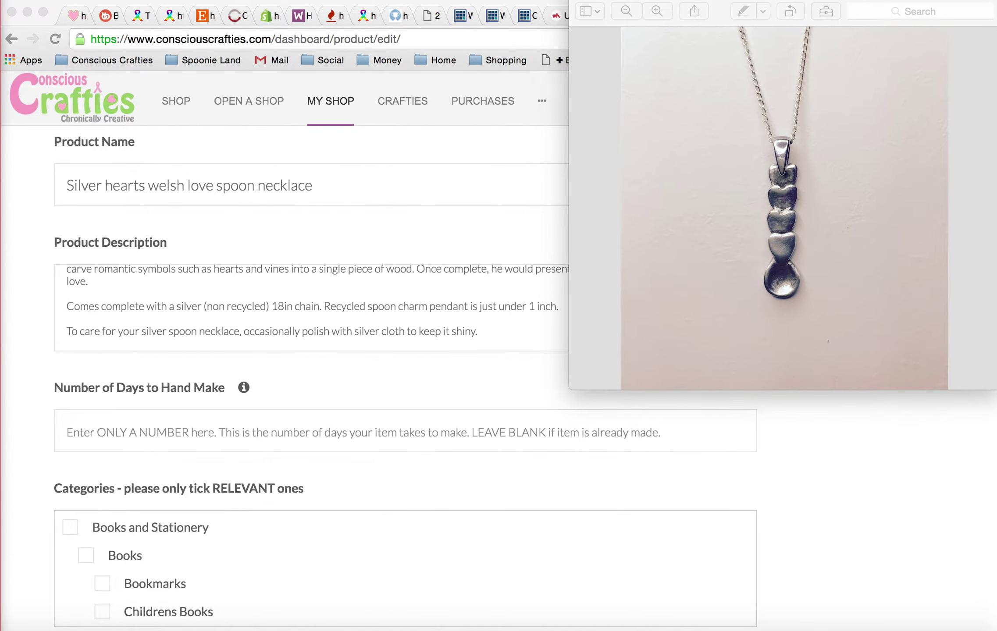
key("super+Tab")
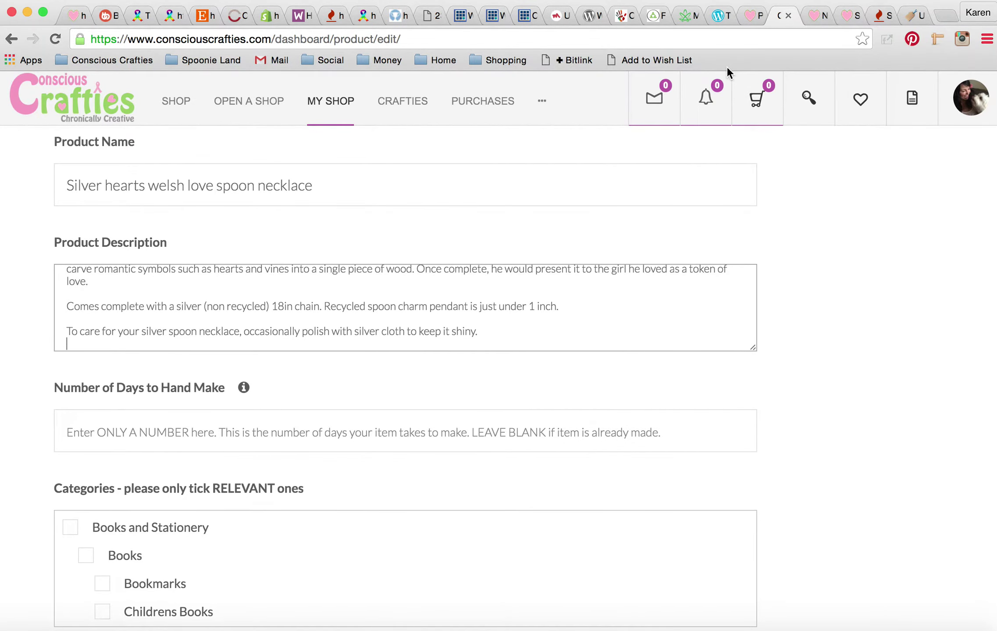
left_click(818, 16)
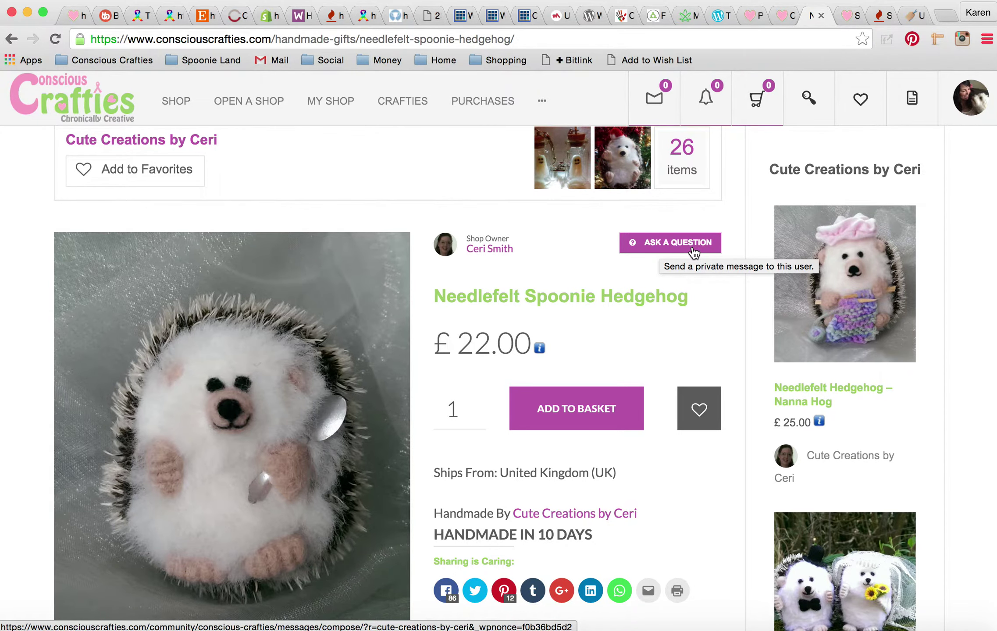
left_click(782, 16)
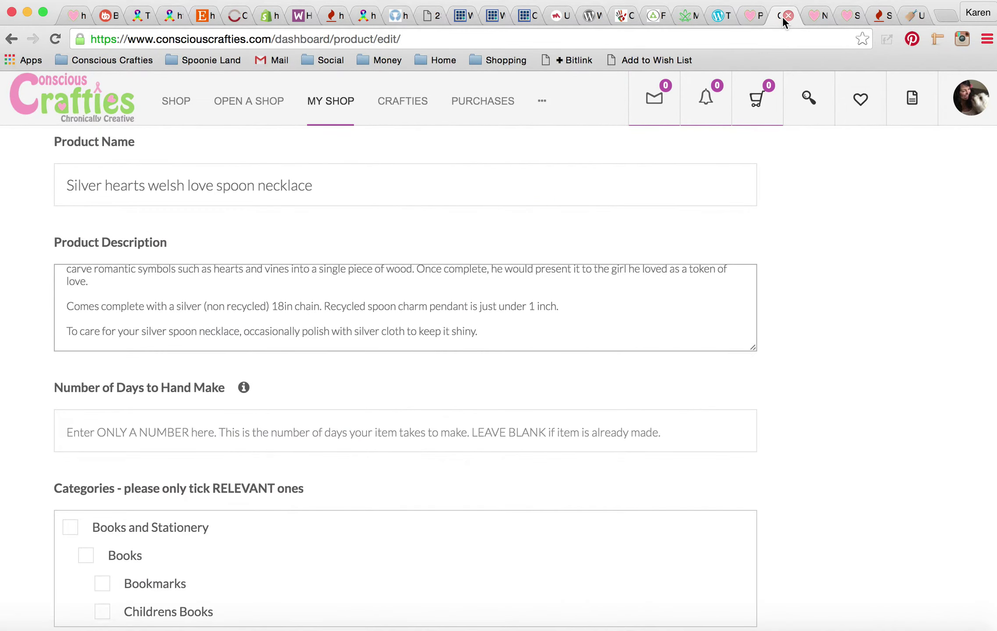
key("super+Tab")
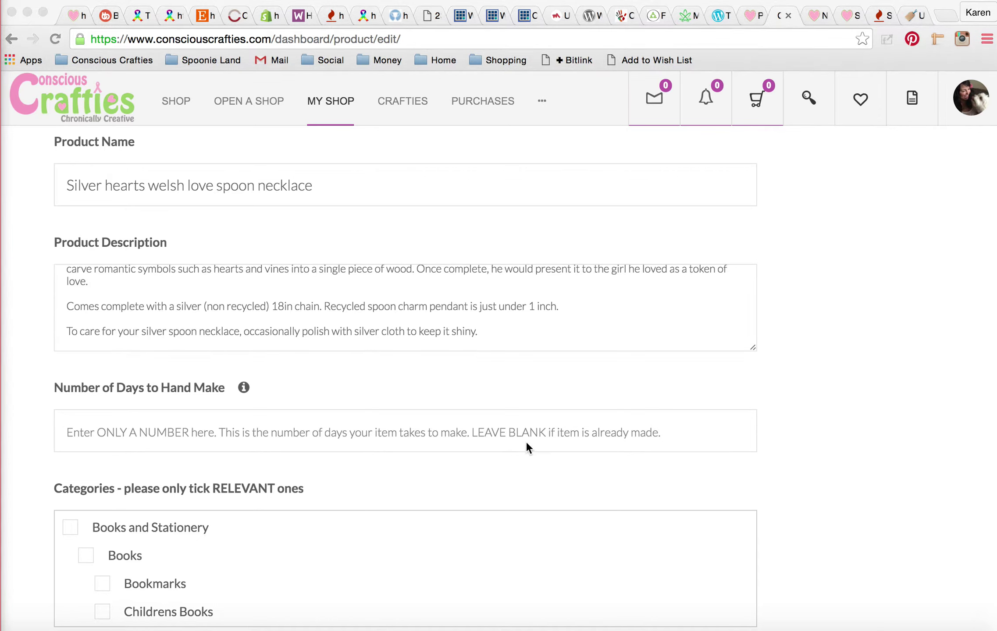
Add the closing description paragraph "If you'd like something special please ask me a question.".
left_click(511, 332)
key("Return")
key("Return")
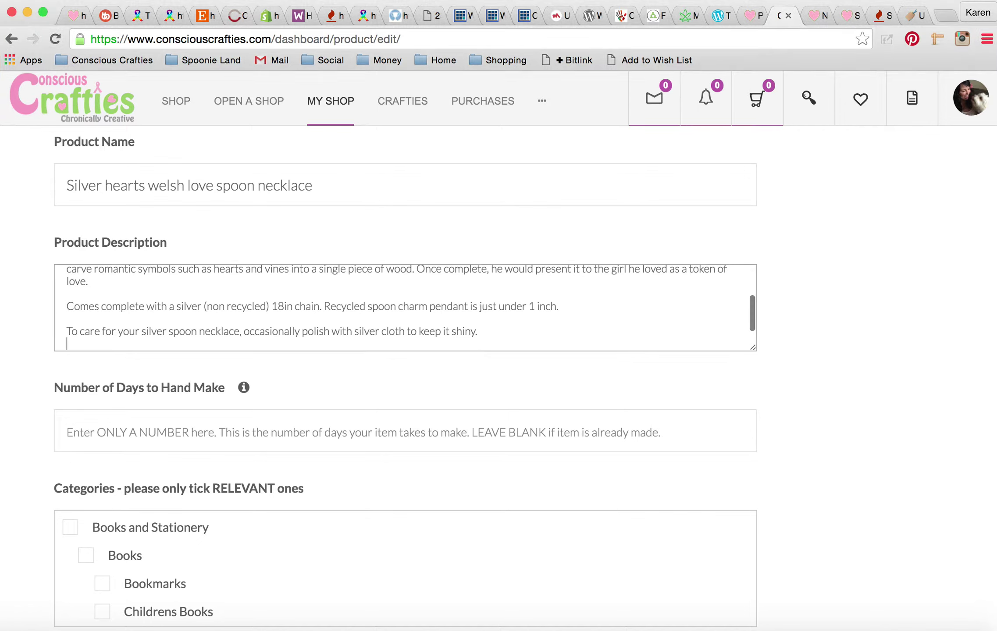
type("If you’d like something special please ask me a question.")
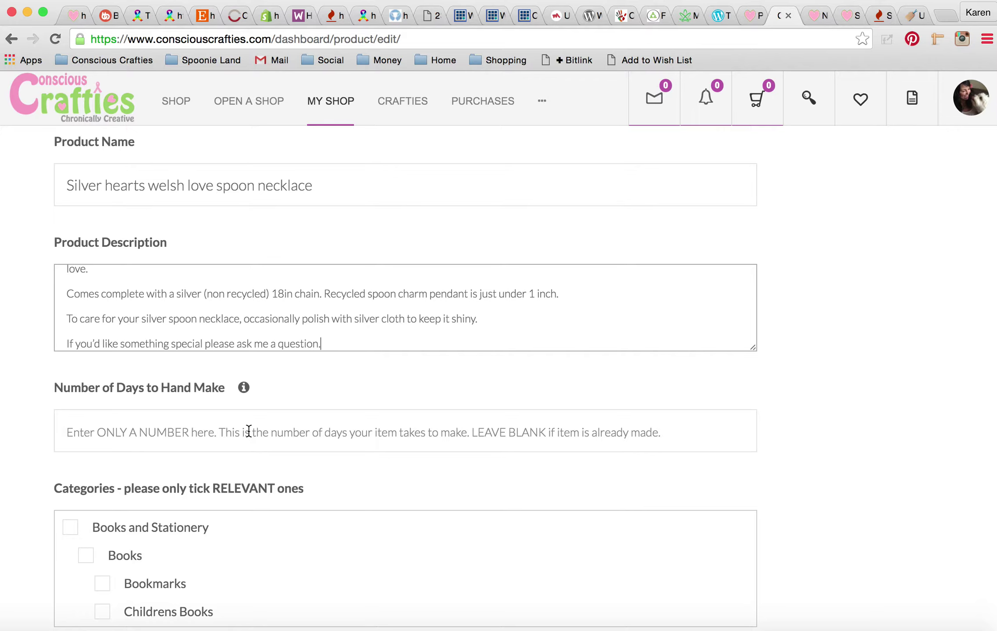
Set the number of days to hand make to 10 and check the necklace photo.
left_click(249, 431)
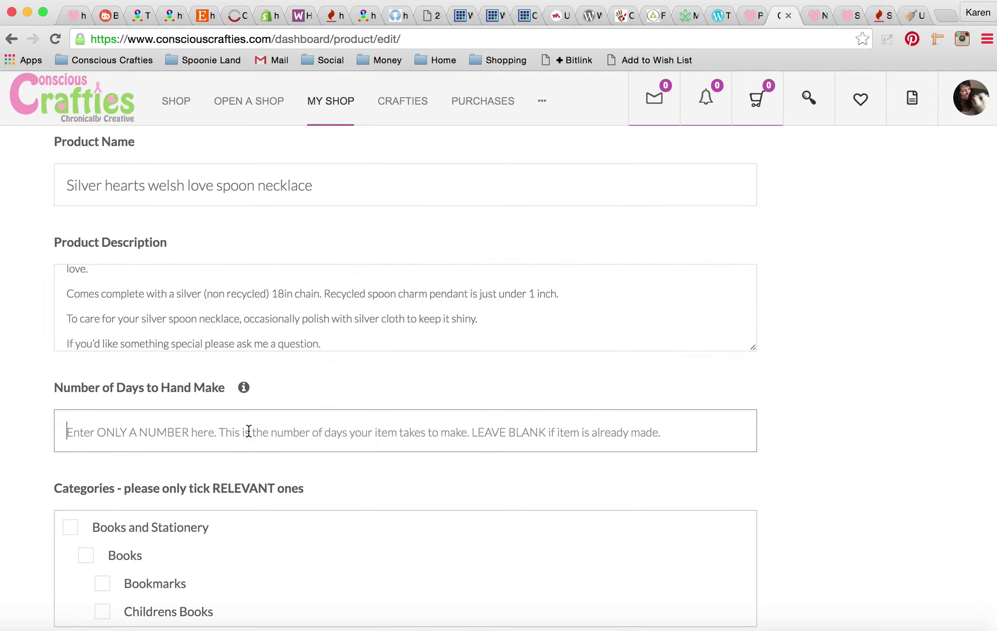
type("10")
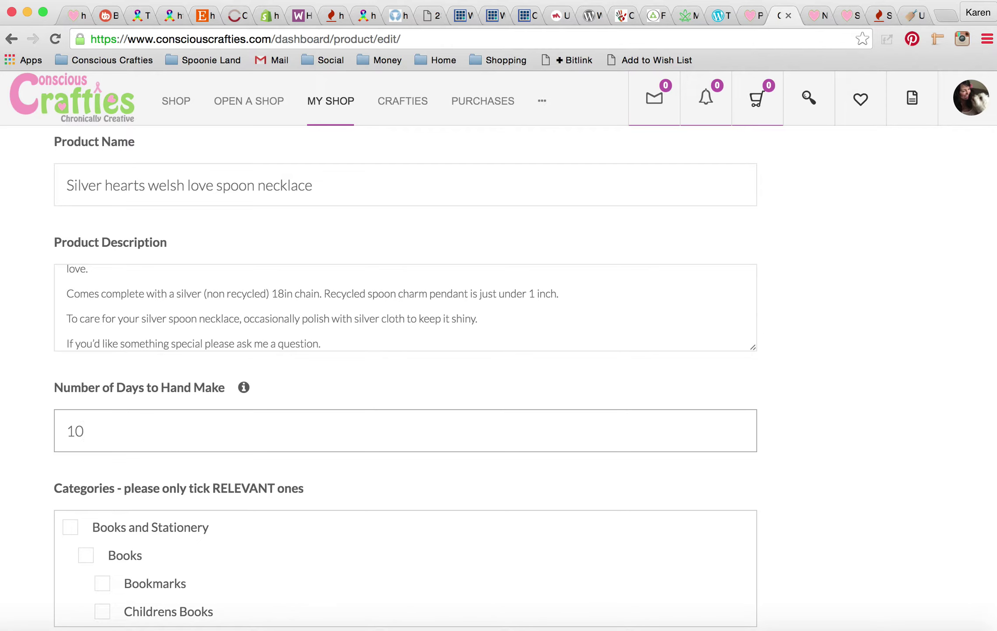
key("super+Tab")
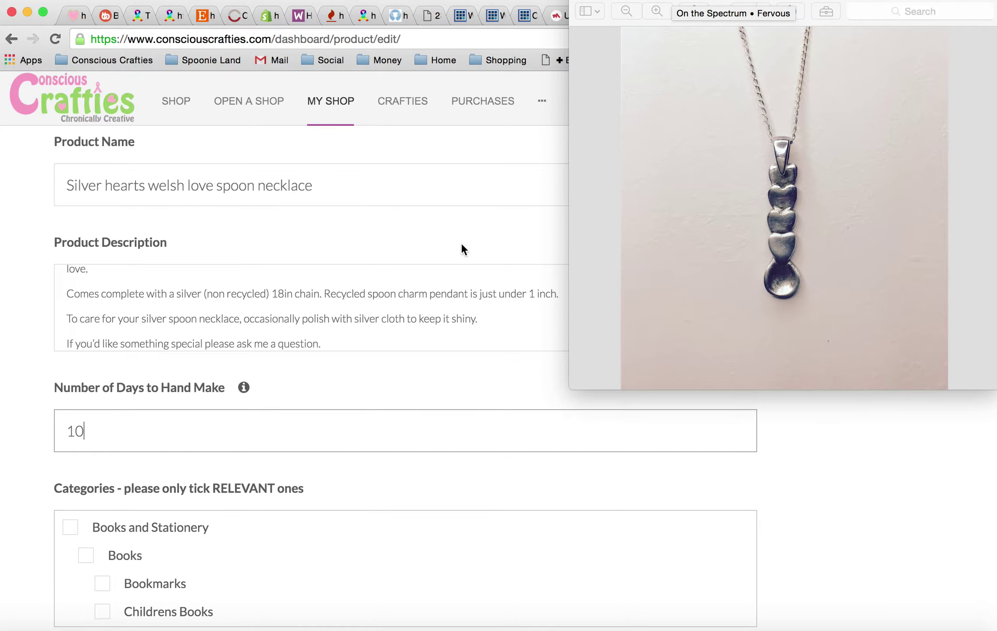
left_click(362, 376)
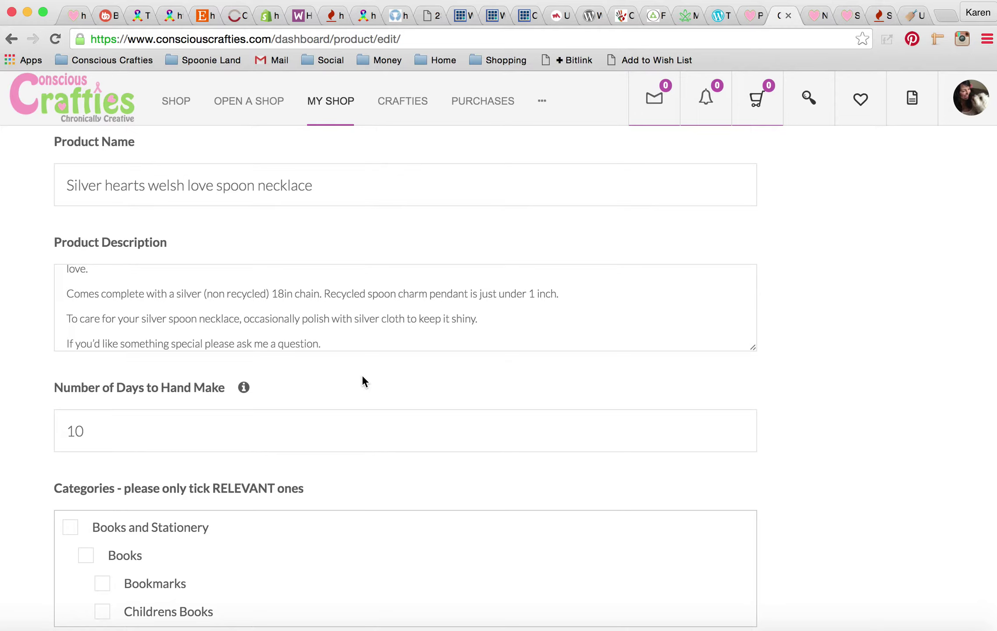
Clear the number of days to hand make and enter it again as the number 10 only.
scroll(847, 392, "down", 3)
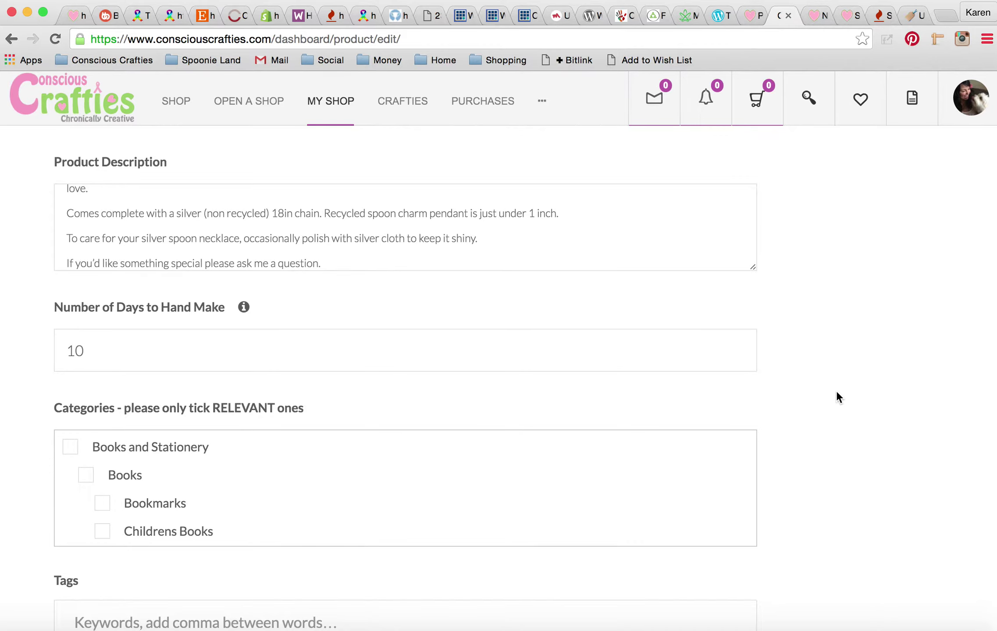
left_click(107, 357)
key("BackSpace")
key("BackSpace")
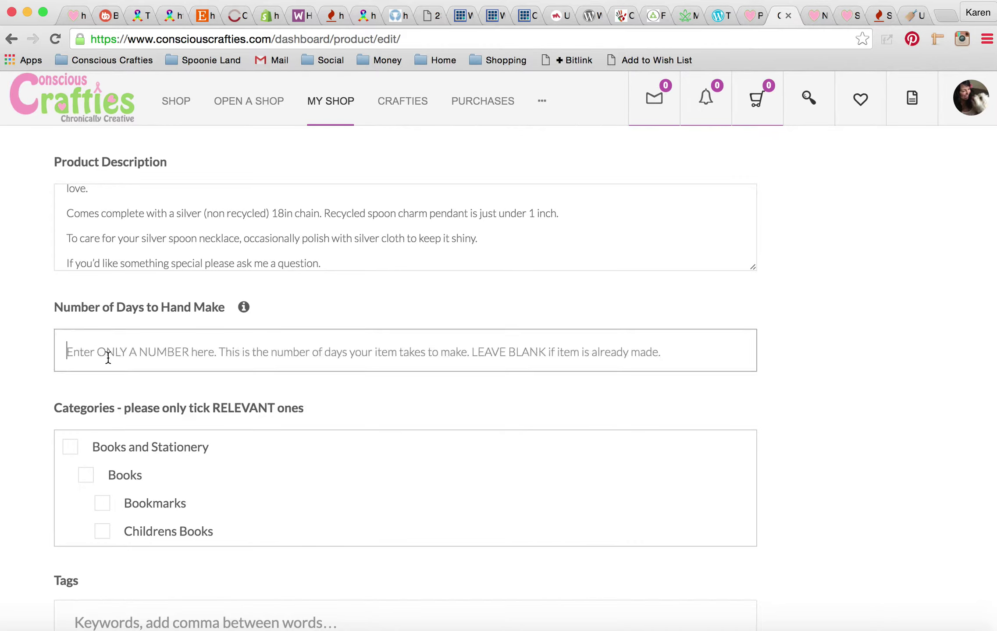
left_click(39, 356)
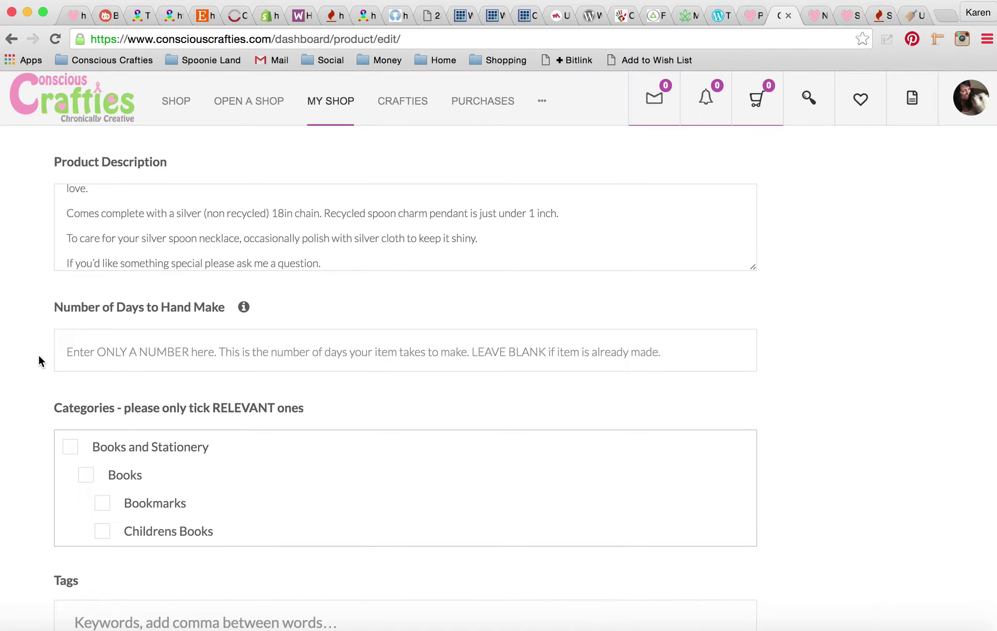
left_click(83, 352)
type("10")
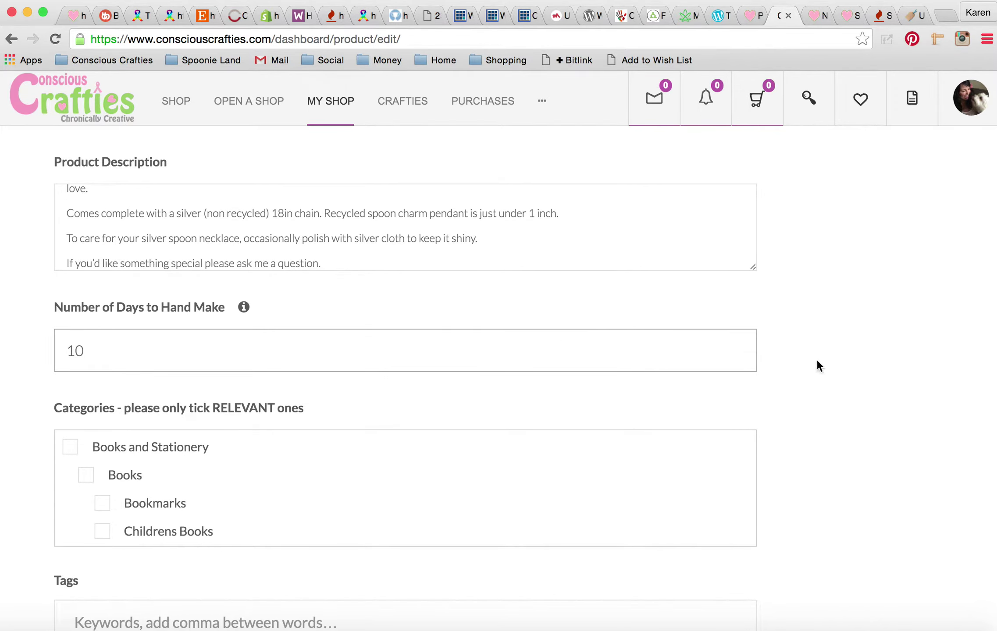
type(" day")
key("BackSpace")
key("BackSpace")
key("BackSpace")
key("BackSpace")
left_click(912, 388)
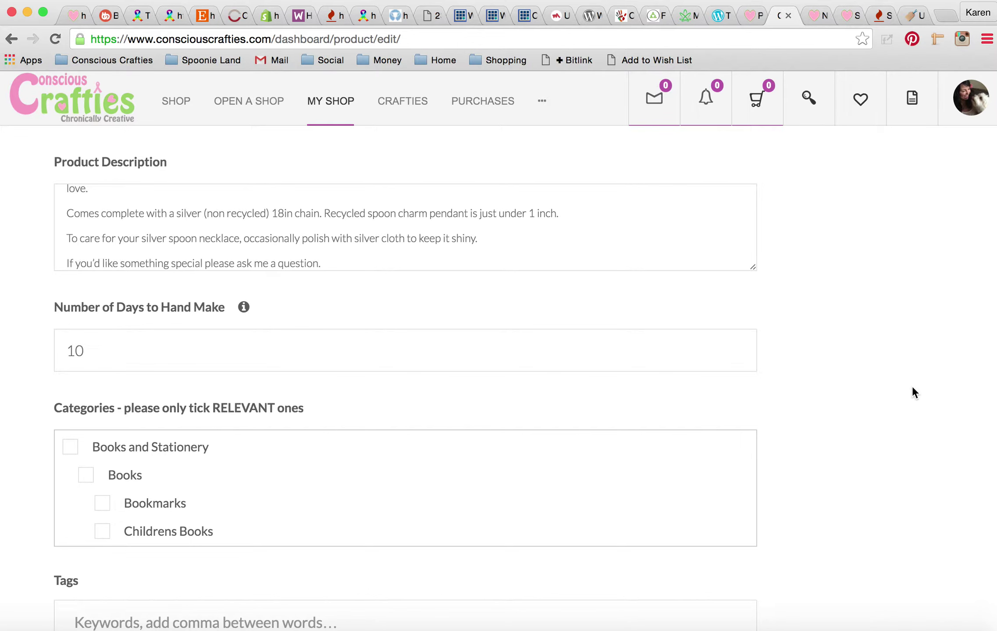
Check the handmade time on the Needlefelt Spoonie Hedgehog listing and look over the shop's main category navigation above the product form.
left_click(815, 18)
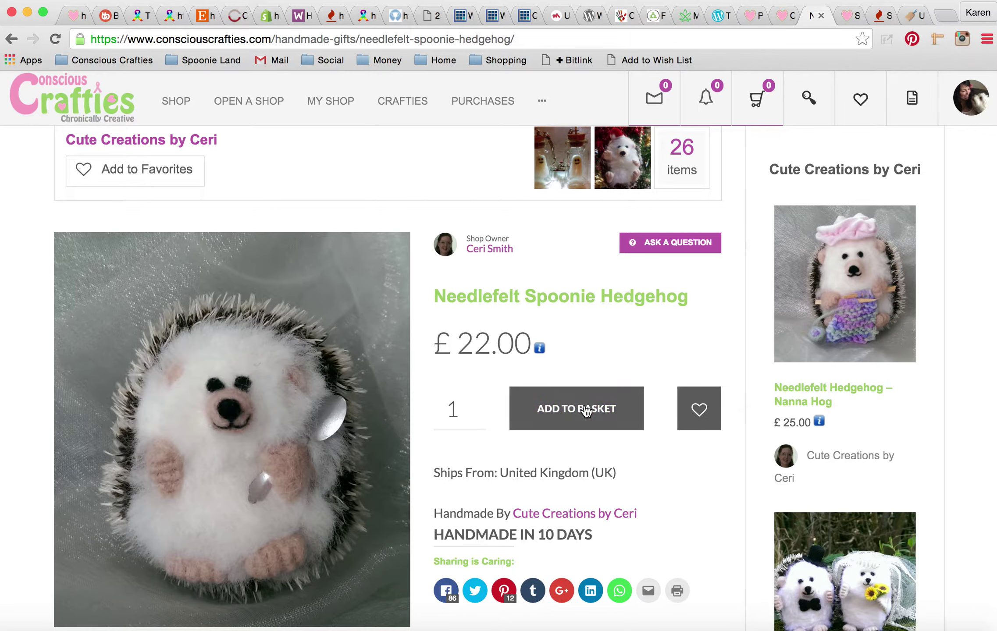
left_click(780, 16)
scroll(833, 379, "down", 5)
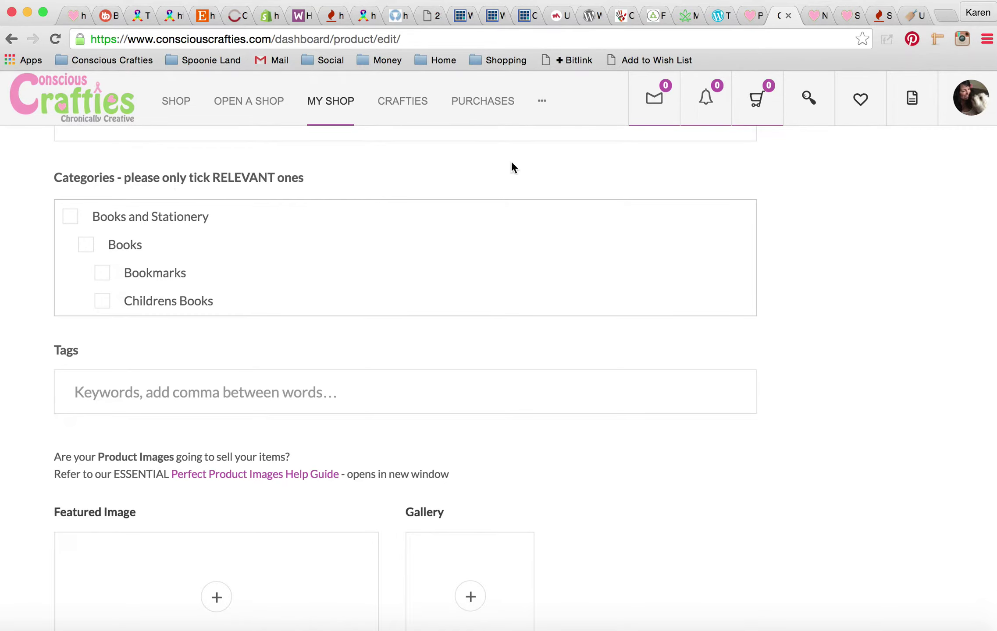
scroll(511, 167, "up", 15)
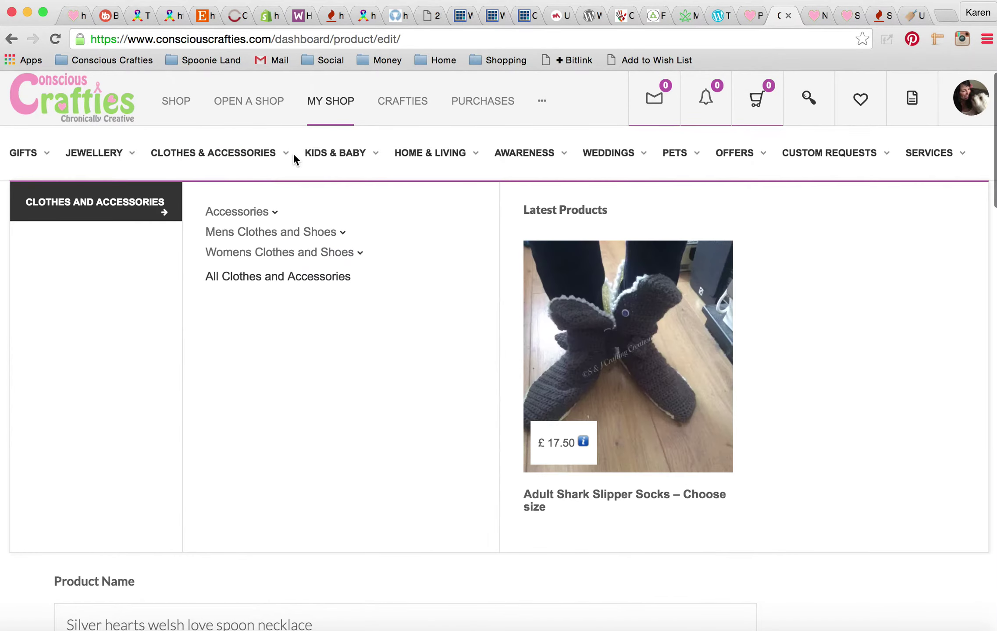
mouse_move(334, 160)
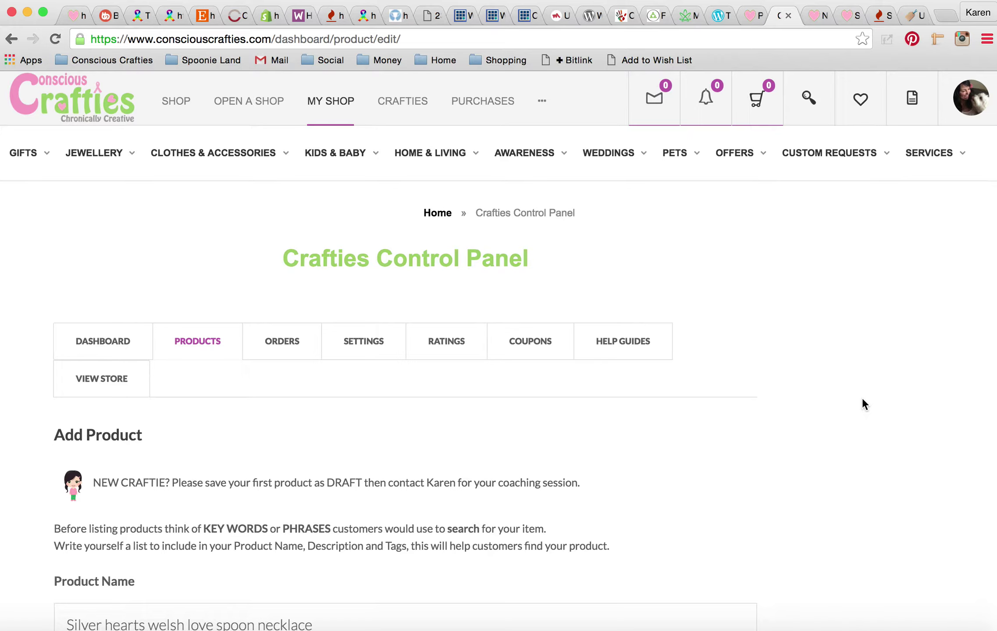
scroll(889, 404, "down", 15)
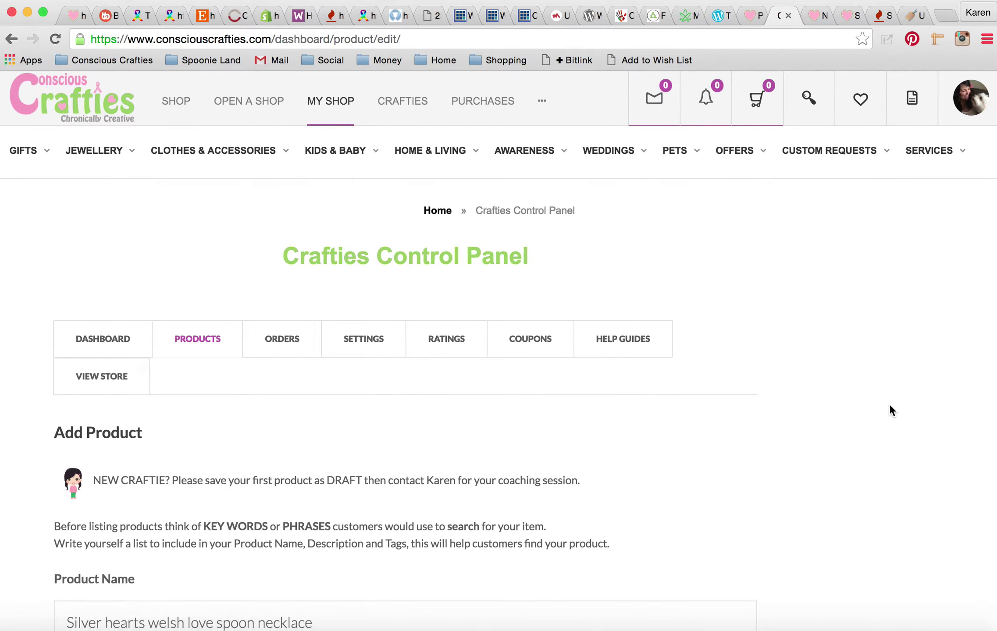
scroll(889, 403, "up", 3)
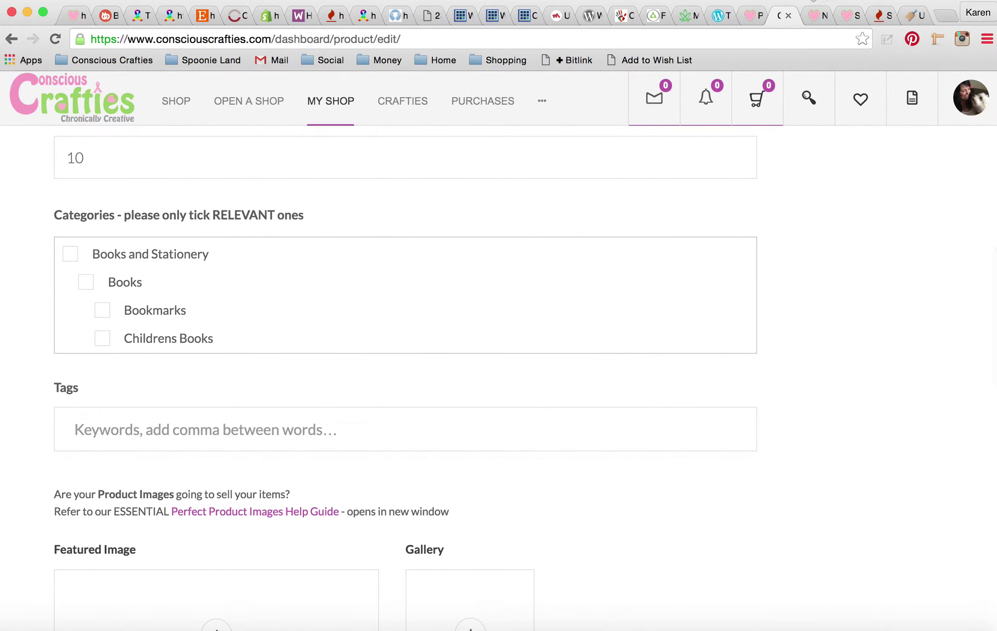
Check the necklace photo and assign the product to the Necklace category under Jewellery.
key("super+Tab")
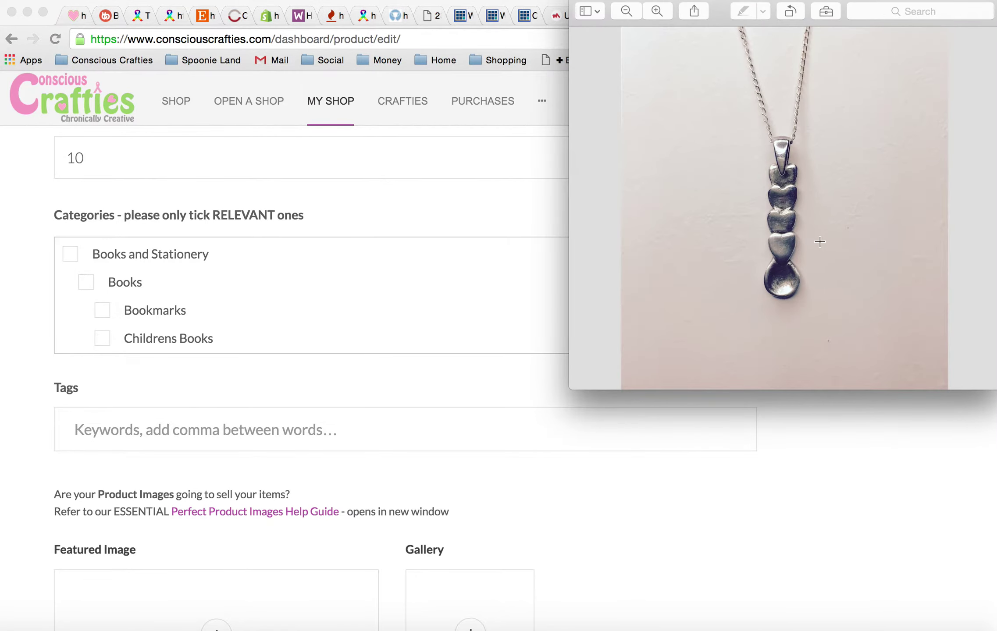
left_click(814, 443)
scroll(316, 306, "down", 10)
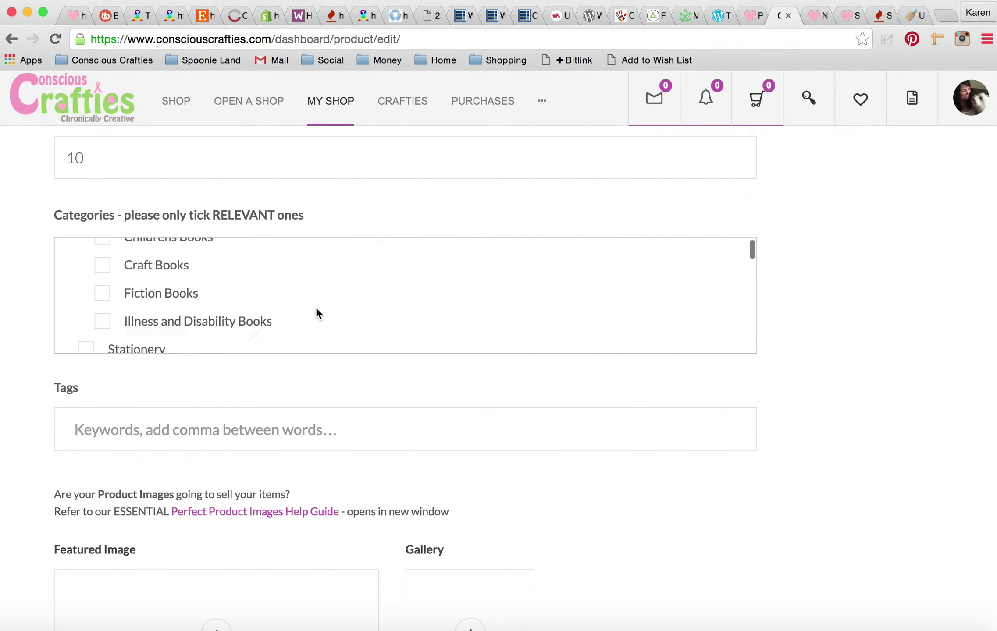
scroll(316, 309, "down", 15)
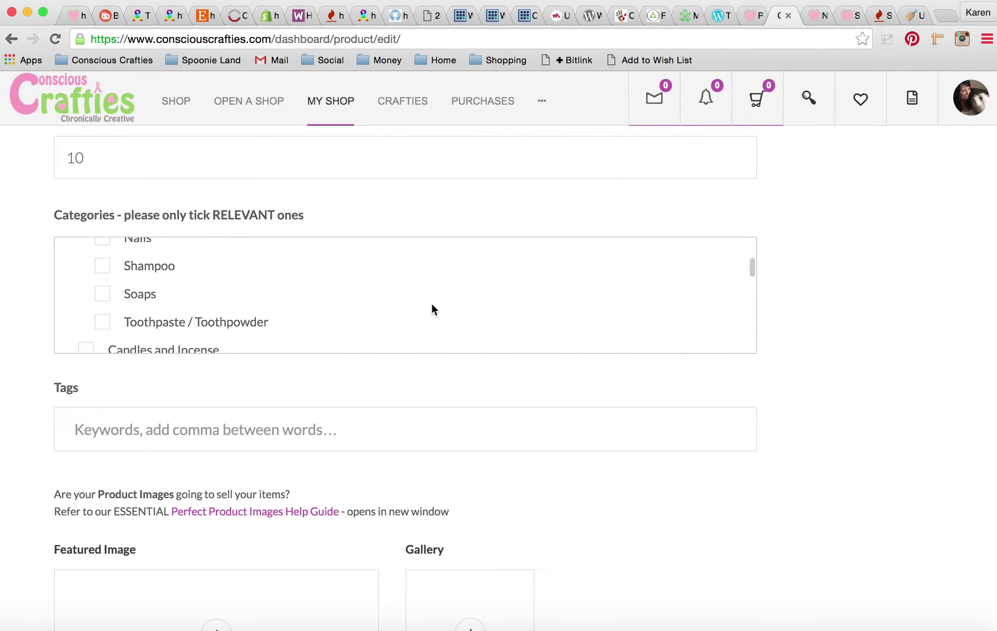
scroll(431, 309, "down", 15)
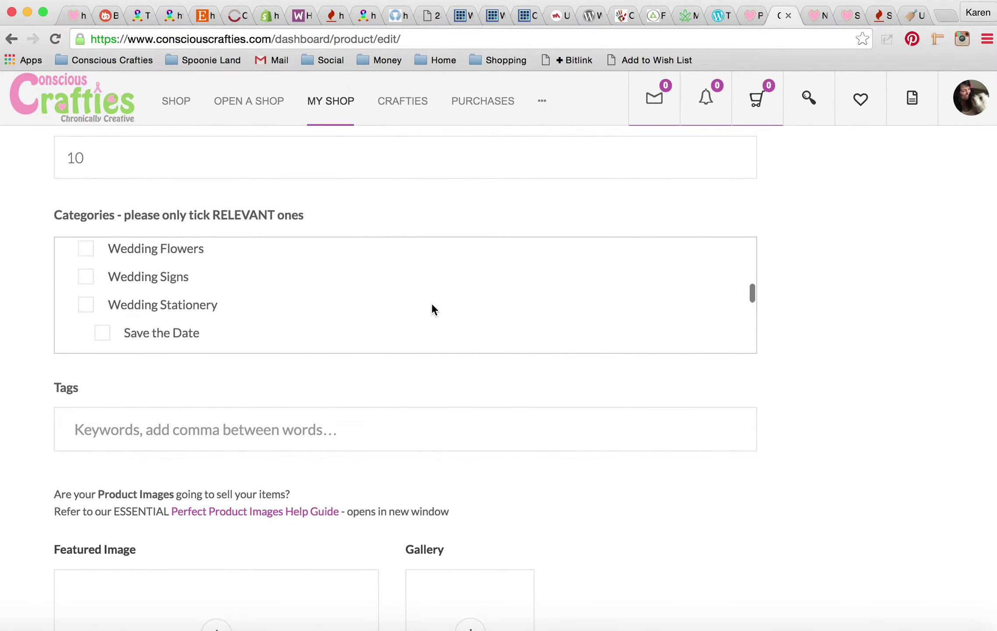
scroll(431, 309, "down", 15)
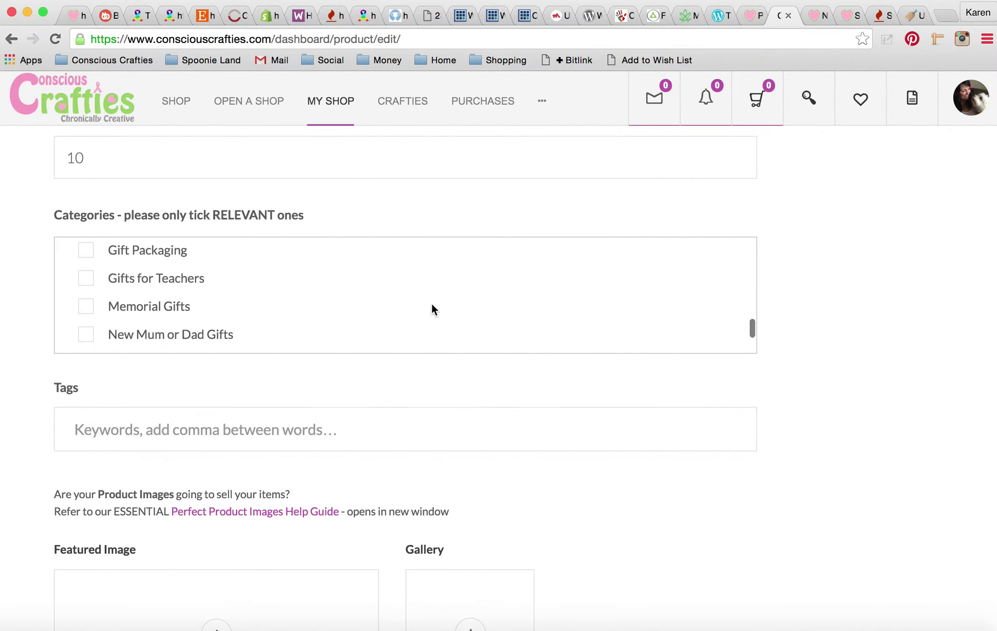
scroll(433, 309, "down", 20)
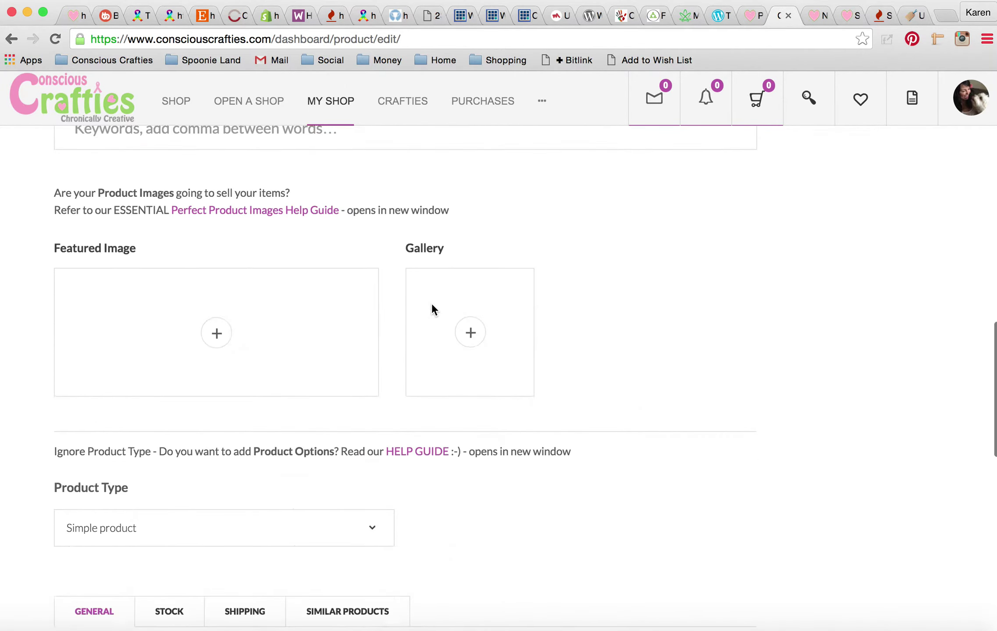
scroll(922, 275, "up", 10)
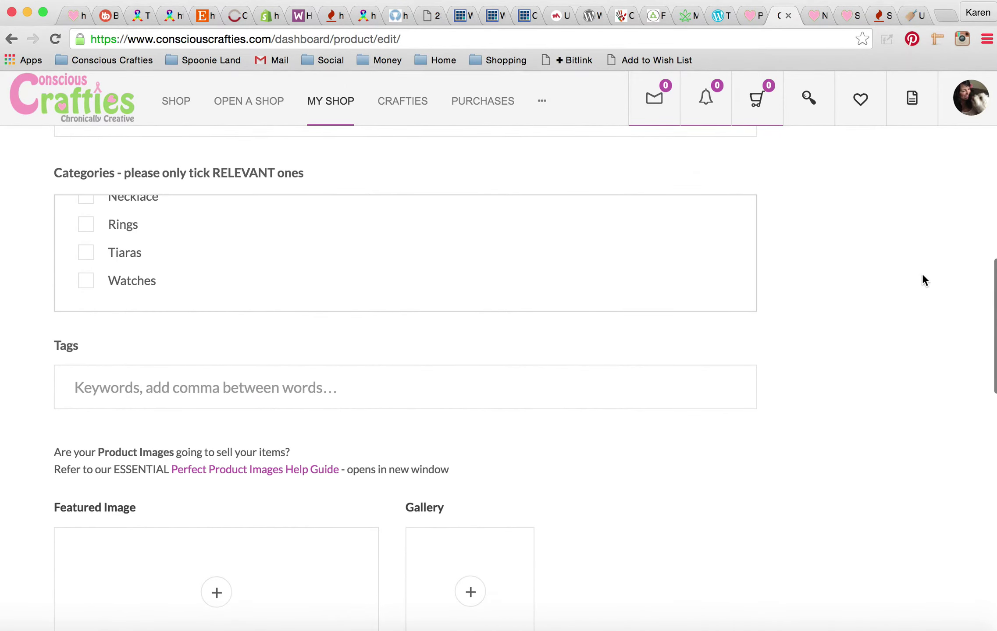
scroll(341, 249, "up", 2)
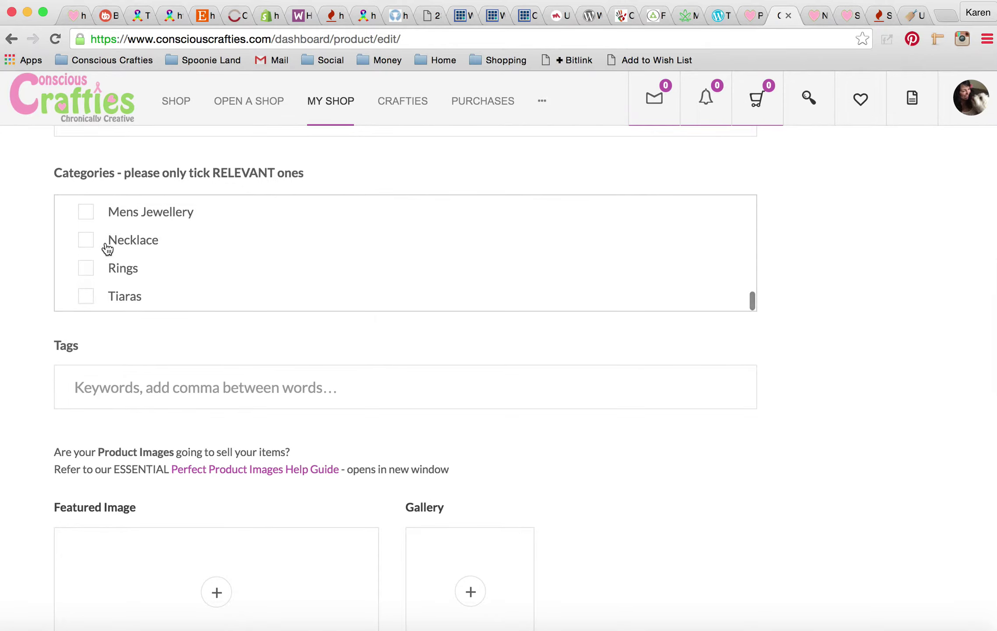
left_click(86, 241)
Assign the product to the Romantic Gifts category under Gift Ideas and compare that choice with the necklace photo.
scroll(277, 244, "up", 15)
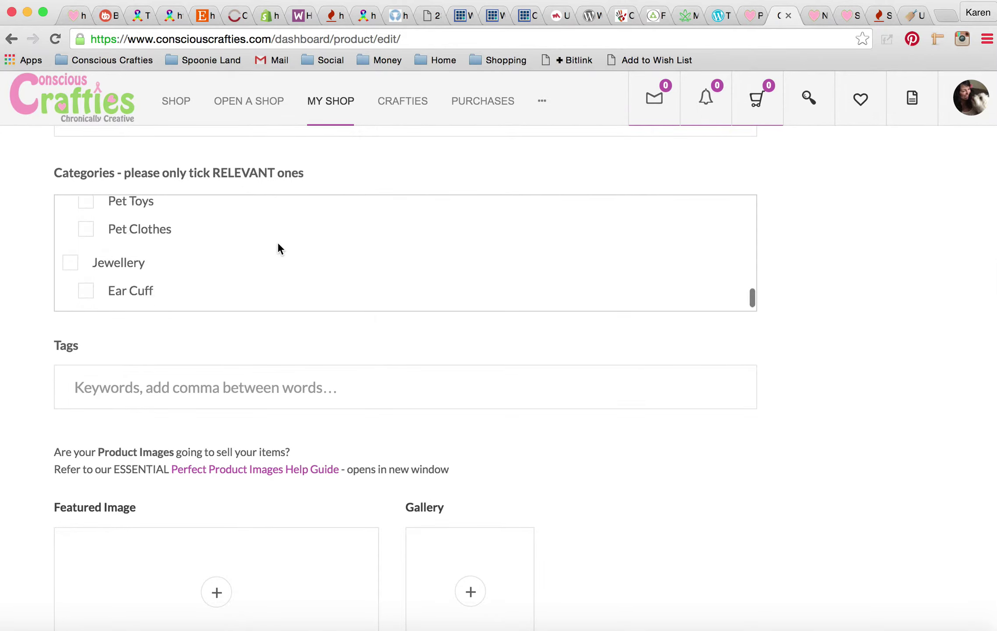
scroll(278, 243, "up", 15)
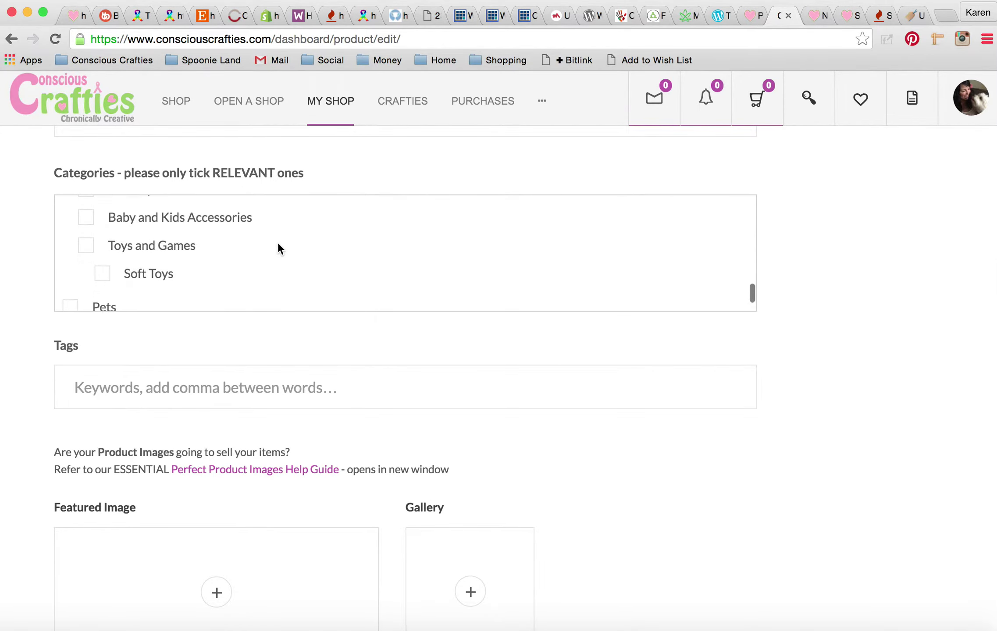
scroll(278, 249, "up", 12)
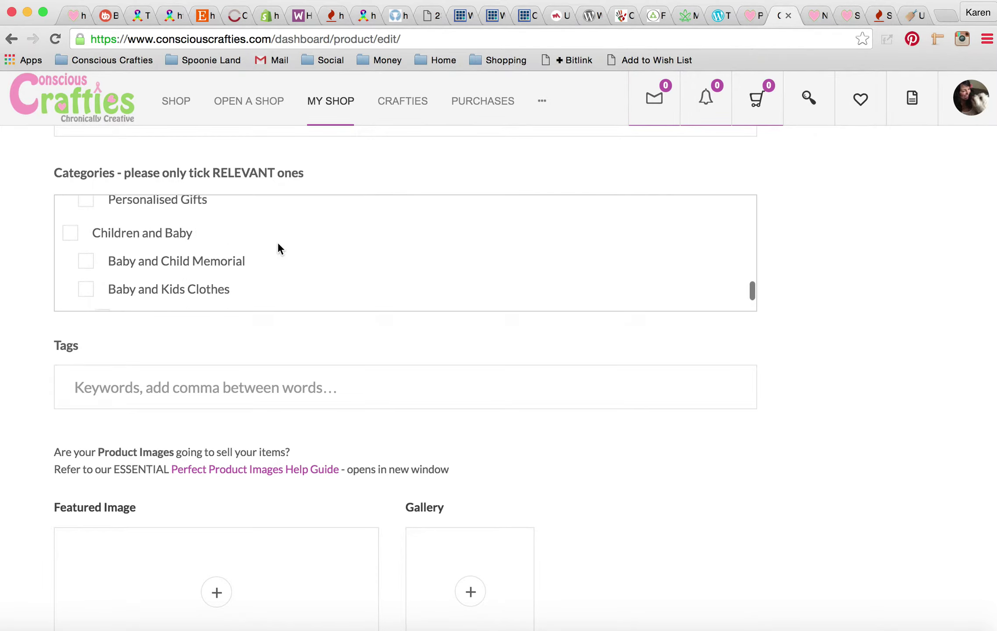
scroll(279, 249, "up", 4)
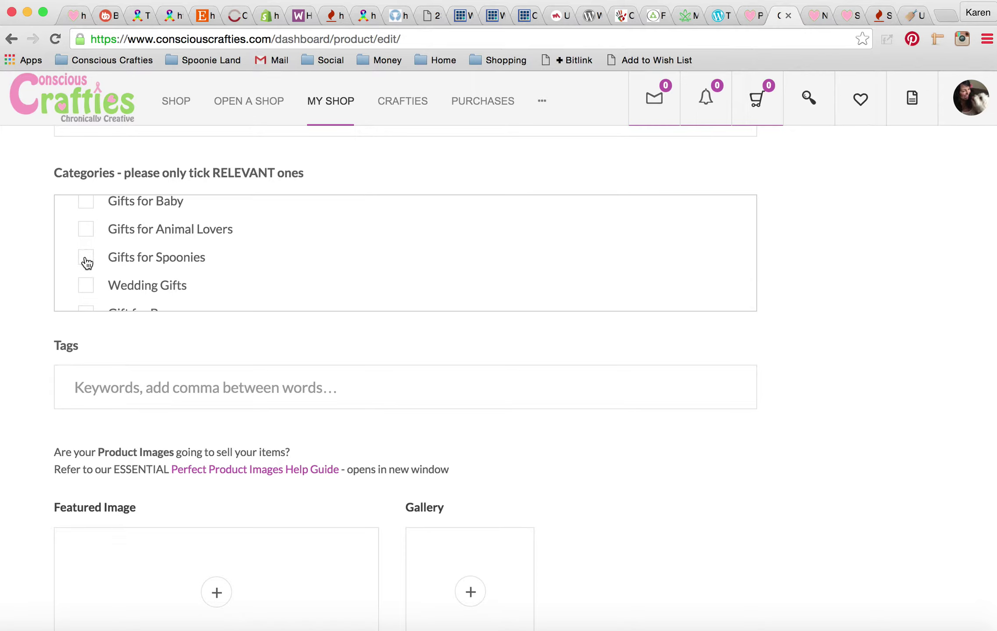
scroll(282, 244, "up", 6)
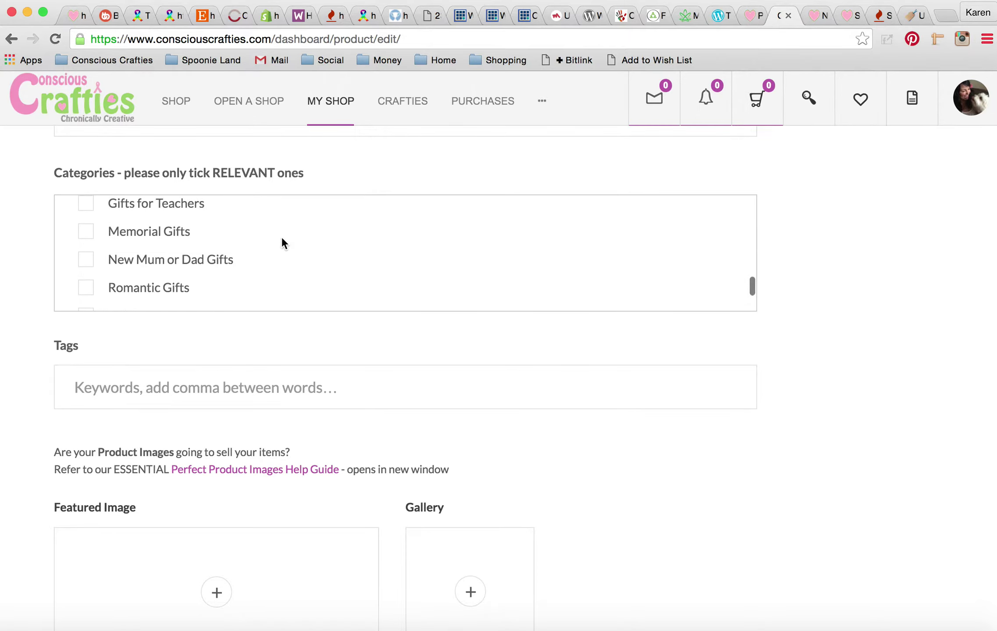
scroll(282, 239, "up", 5)
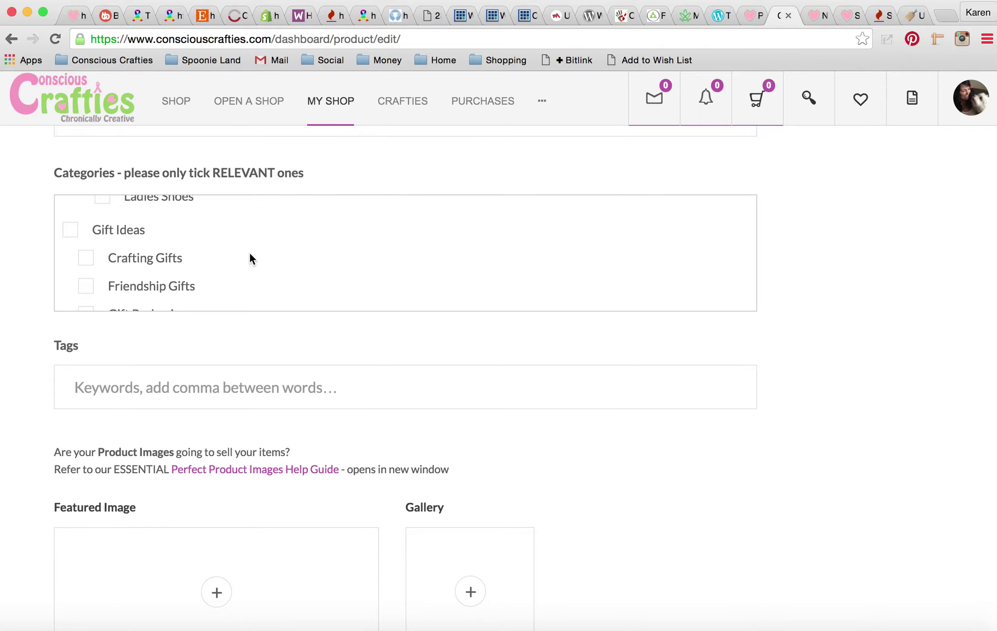
scroll(250, 254, "down", 5)
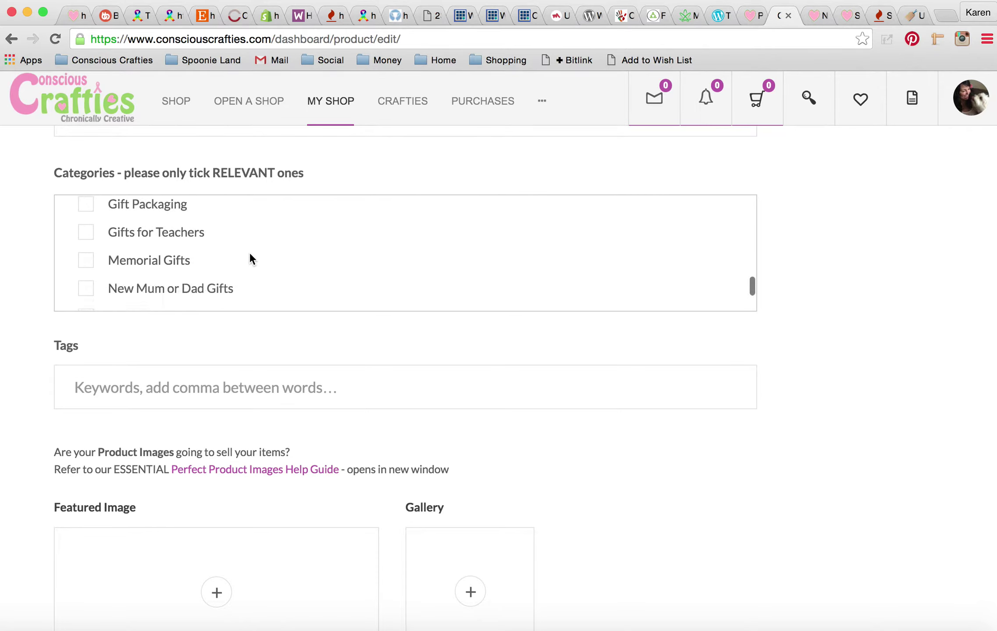
scroll(250, 255, "down", 3)
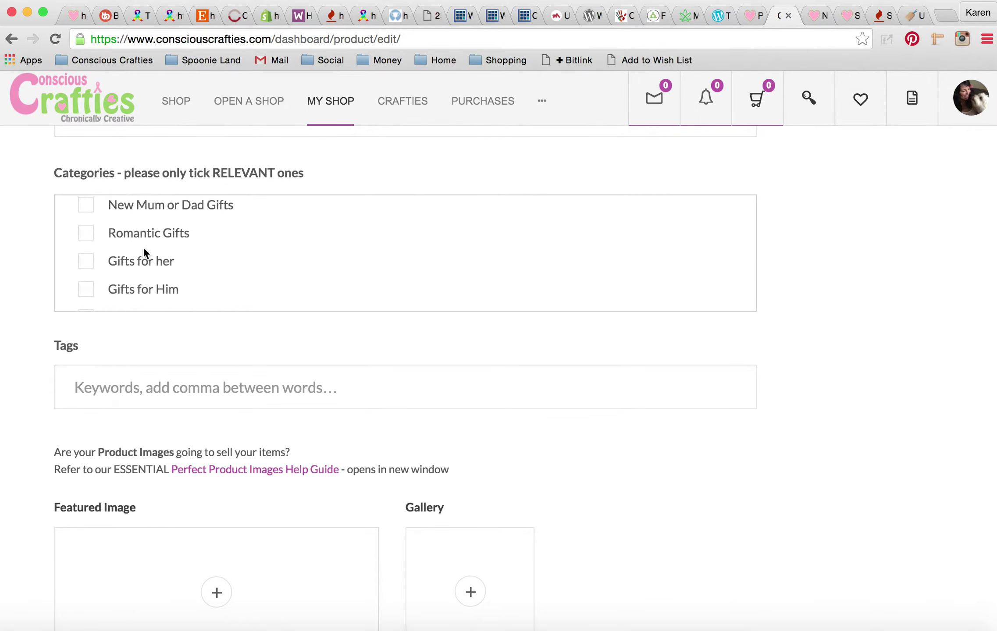
left_click(86, 235)
key("super+Tab")
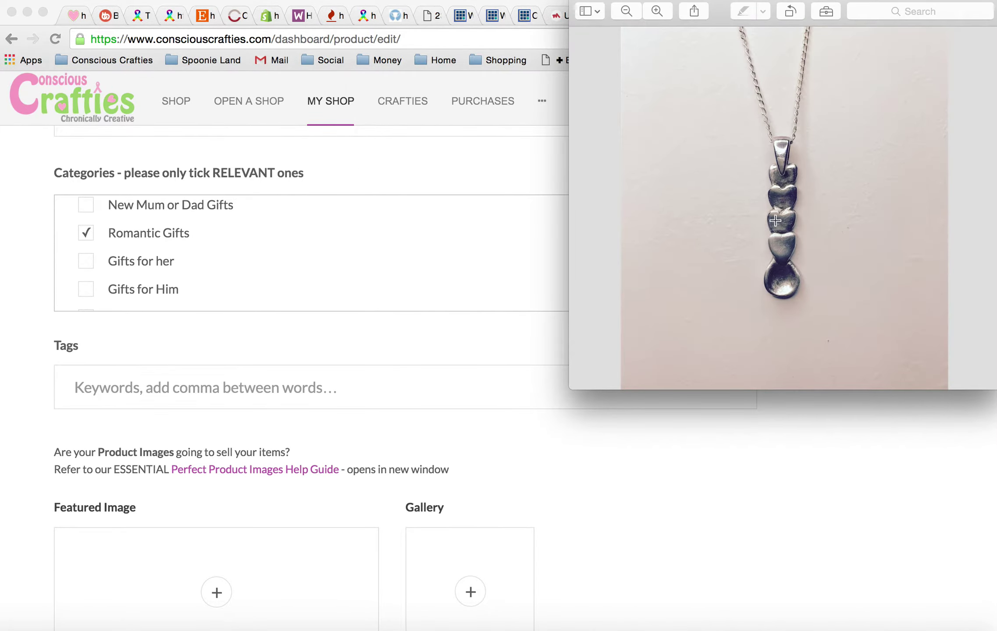
left_click(535, 168)
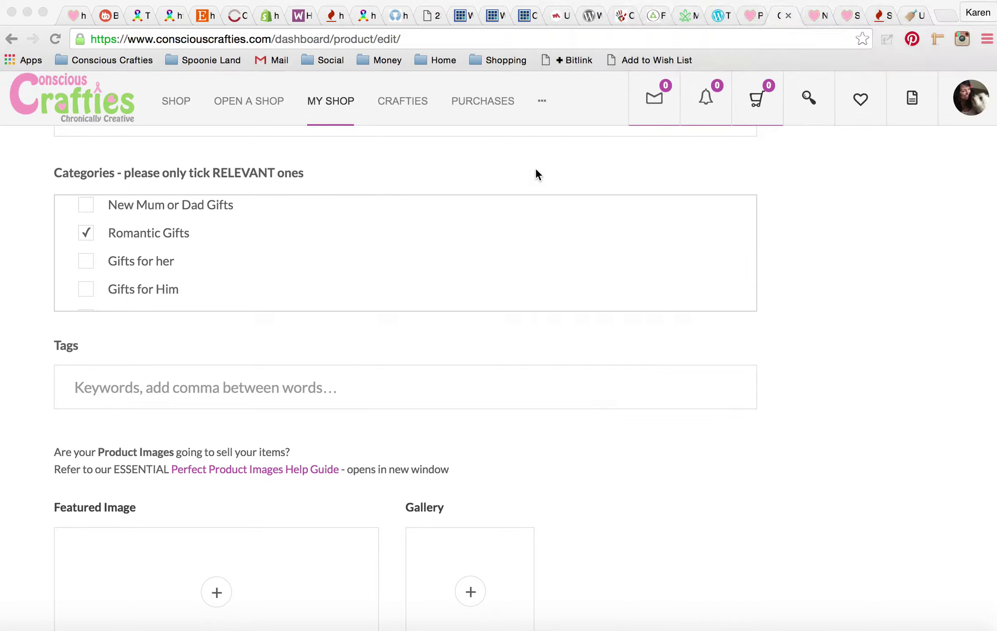
Assign the product to the Gifts for her and Gifts for Spoonies categories under Gift Ideas.
left_click(85, 266)
scroll(226, 276, "down", 4)
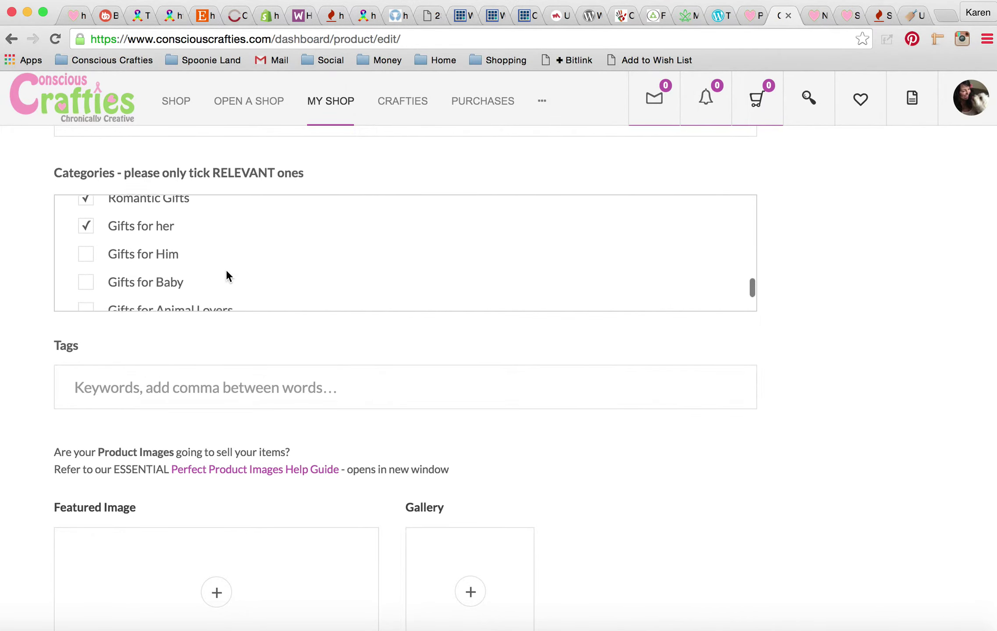
scroll(226, 275, "down", 2)
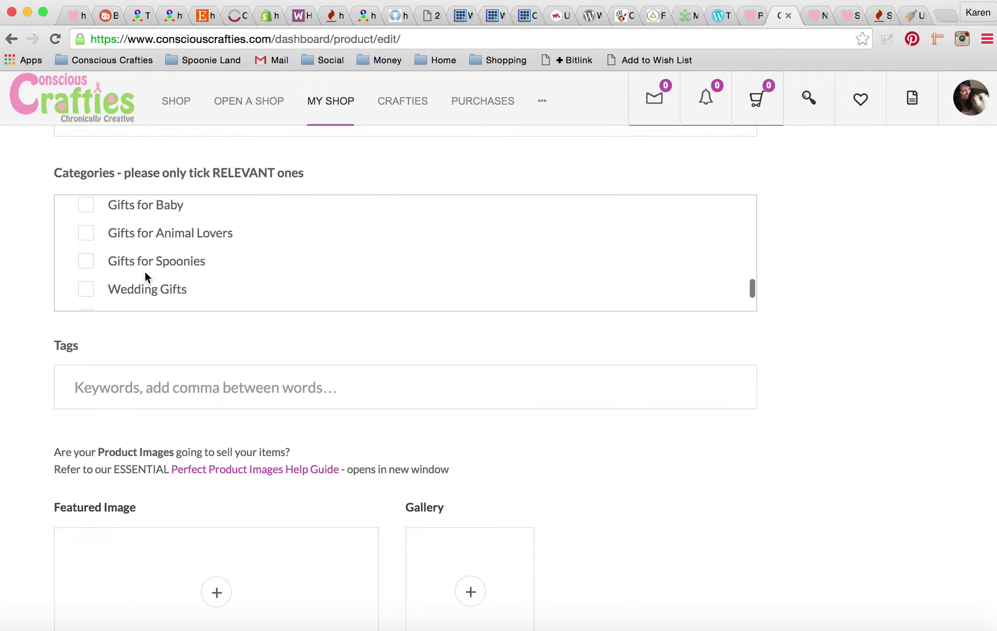
left_click(85, 263)
Look through the Clothes and Accessories categories, especially the Accessories subcategories, for any that are relevant to the necklace.
scroll(257, 258, "up", 8)
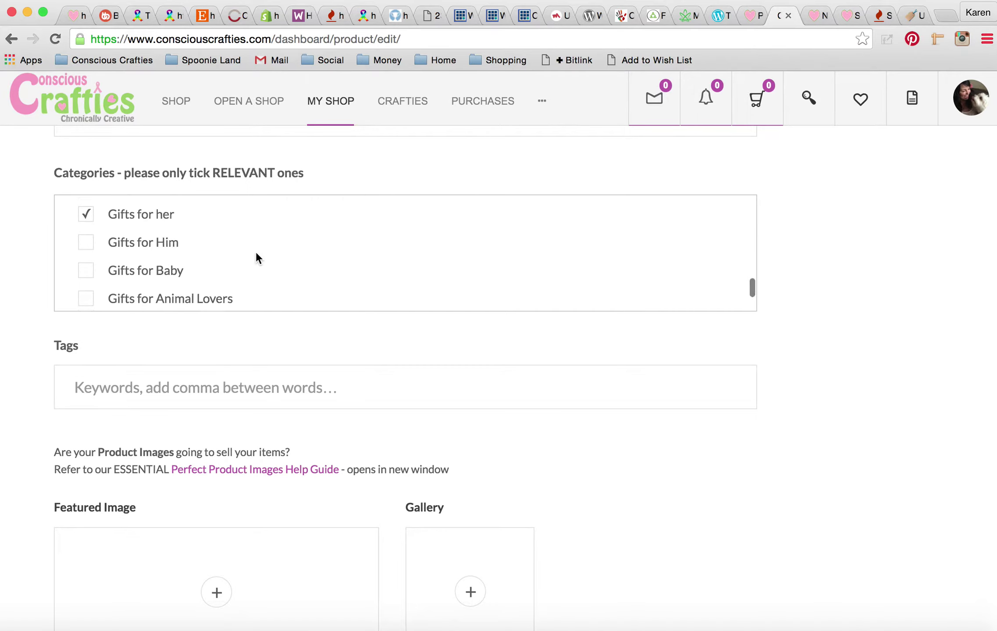
scroll(256, 254, "up", 8)
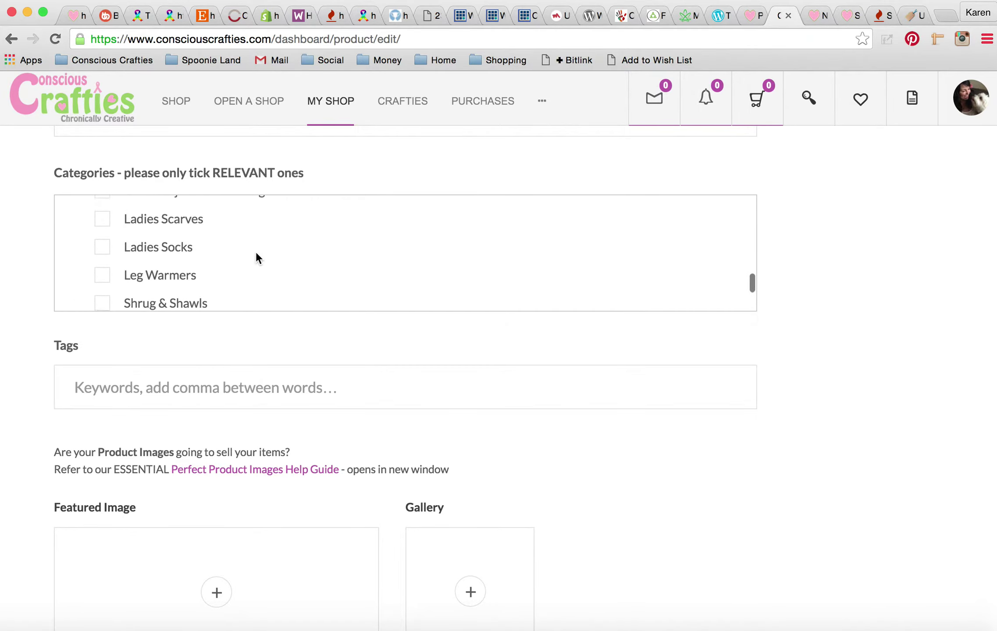
scroll(258, 258, "up", 8)
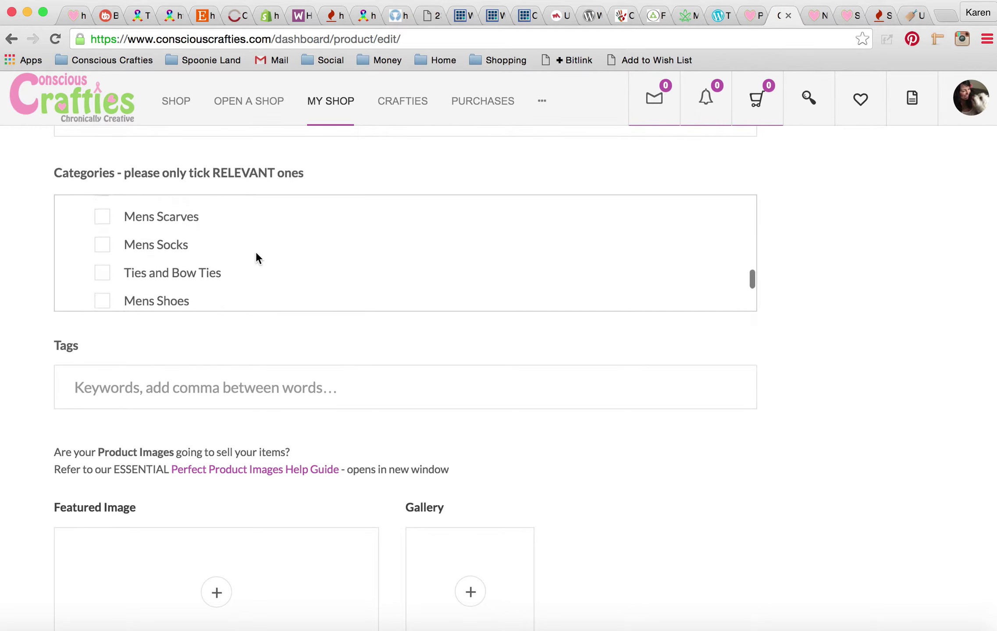
scroll(257, 254, "up", 10)
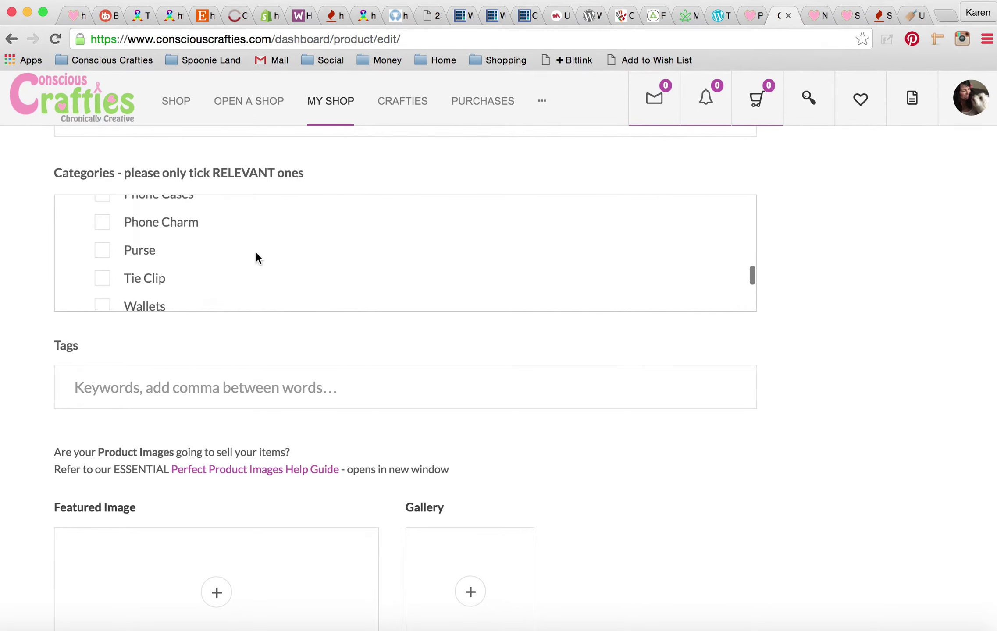
scroll(257, 258, "up", 10)
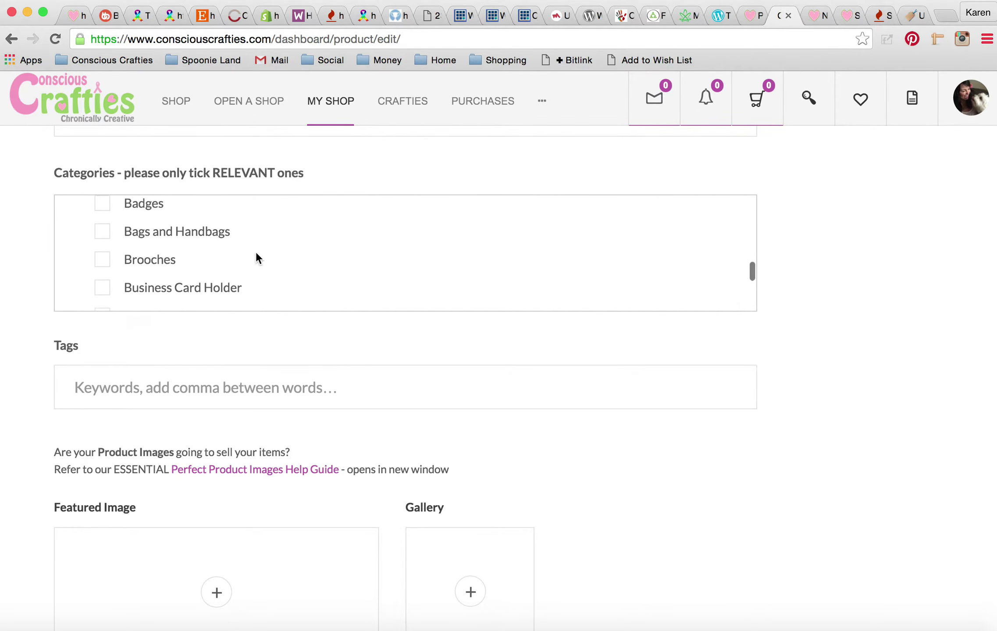
scroll(257, 258, "down", 2)
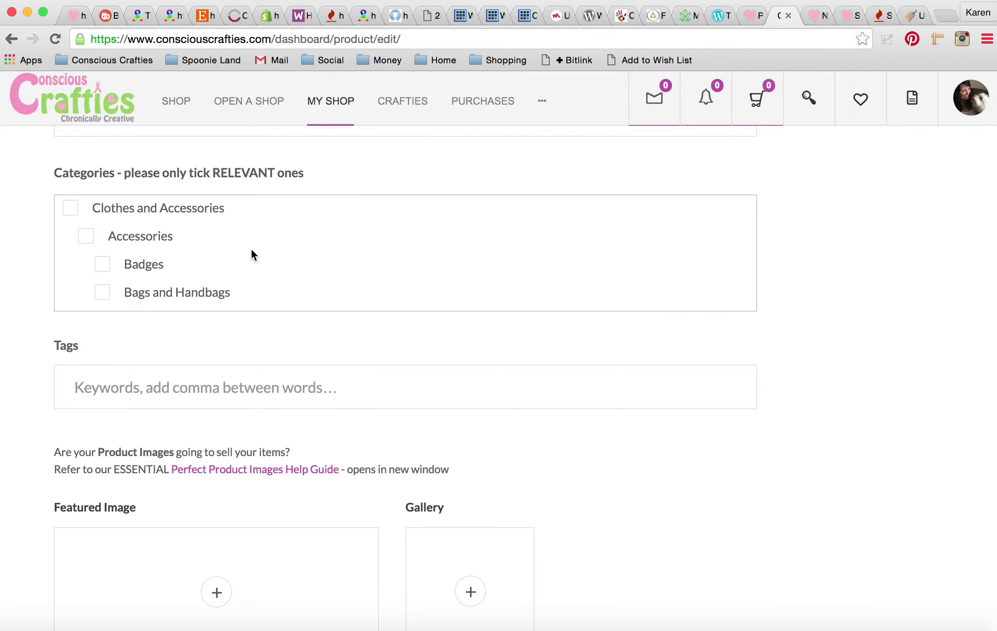
scroll(252, 252, "down", 2)
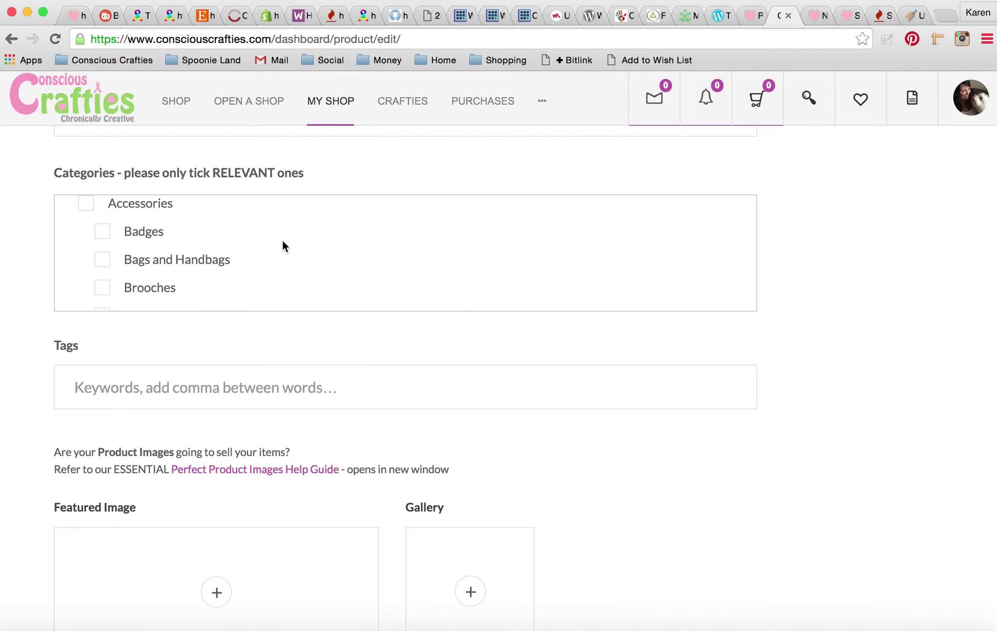
scroll(282, 246, "down", 1)
scroll(282, 246, "down", 2)
scroll(283, 243, "down", 1)
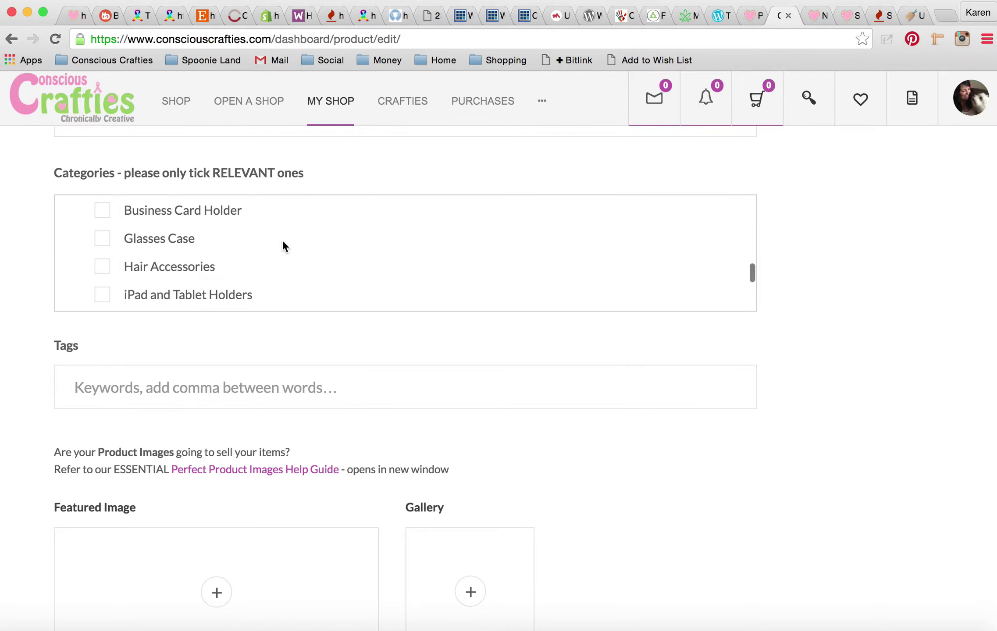
scroll(283, 243, "down", 1)
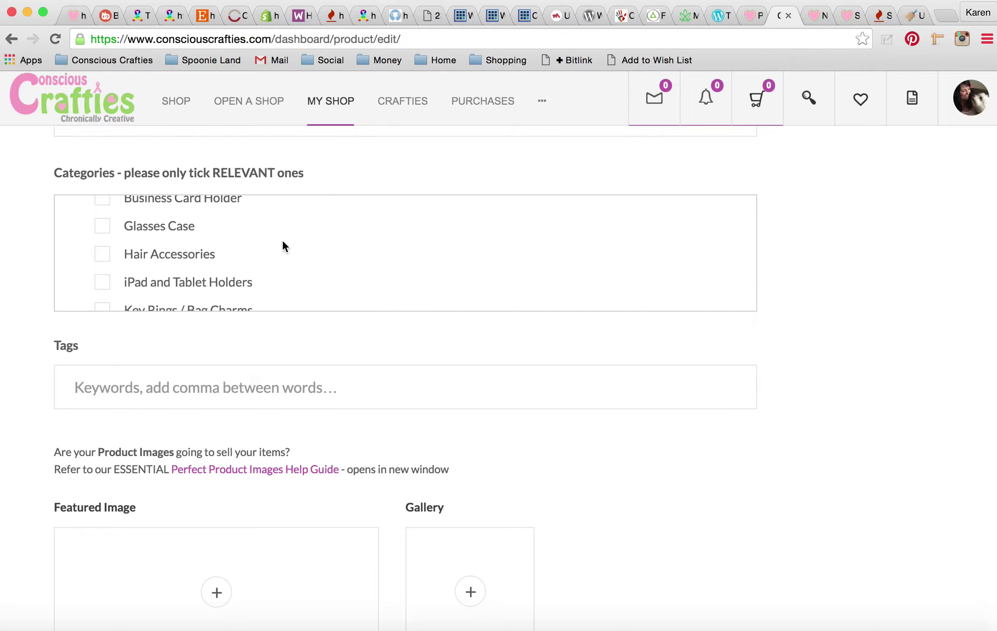
Look through the card, wedding, vehicle and Skills & Services categories for any that are relevant to the necklace.
scroll(283, 245, "up", 4)
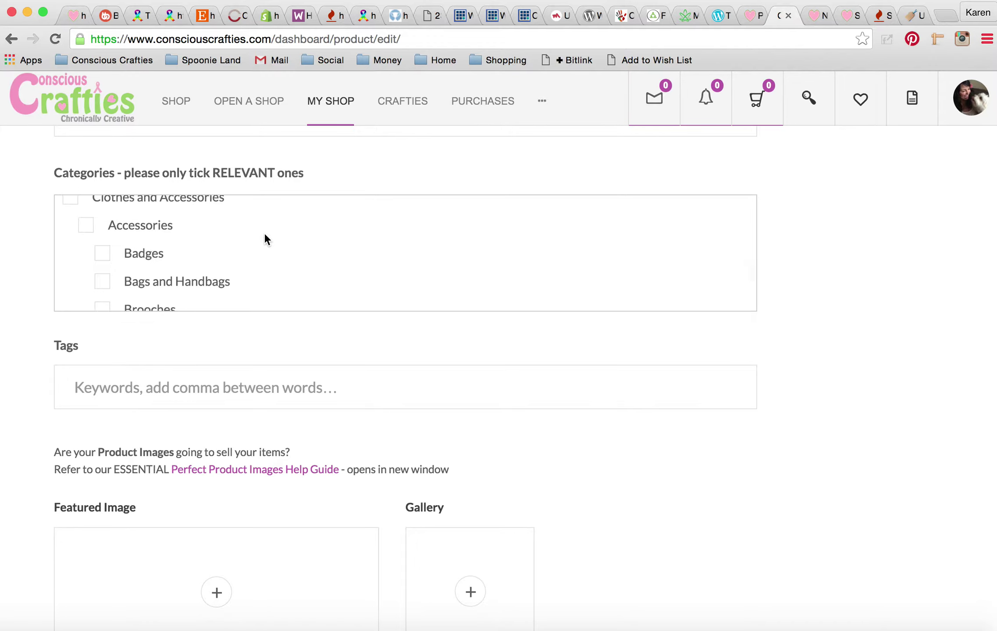
scroll(265, 235, "up", 10)
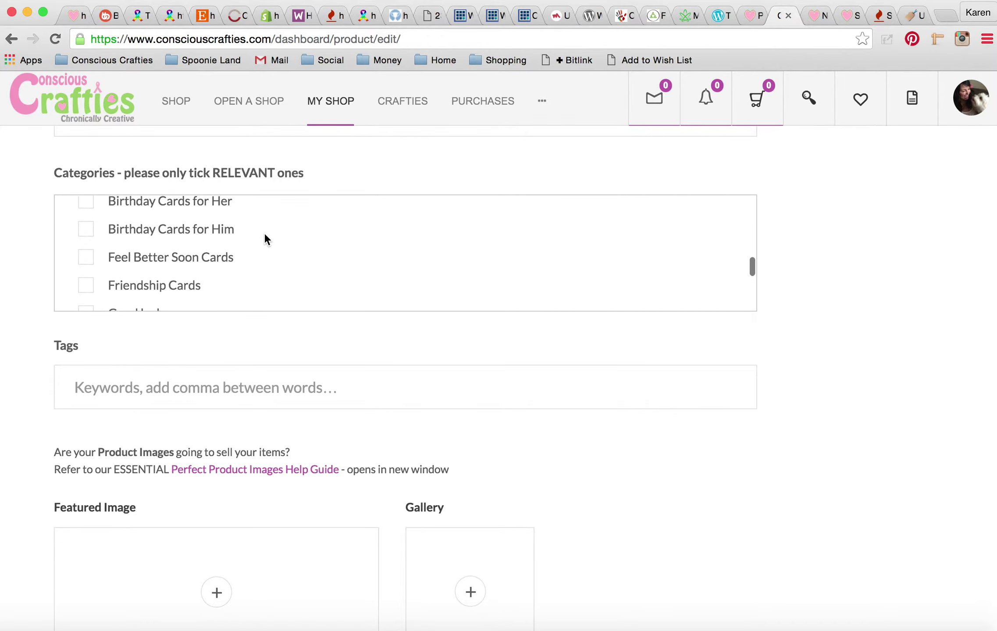
scroll(265, 237, "up", 10)
scroll(265, 235, "up", 10)
scroll(265, 239, "up", 10)
scroll(265, 236, "up", 10)
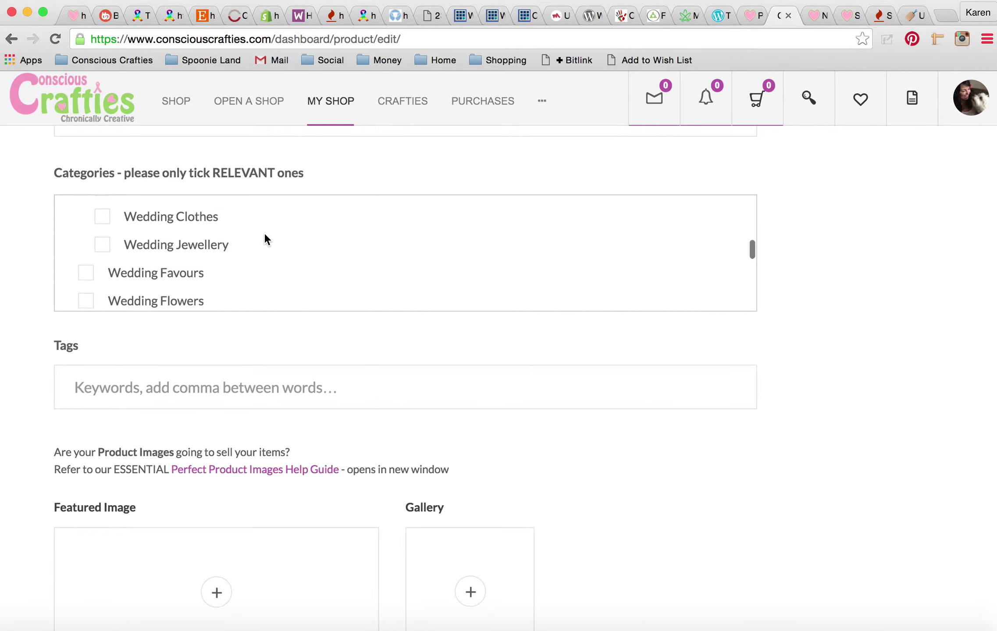
scroll(265, 239, "up", 10)
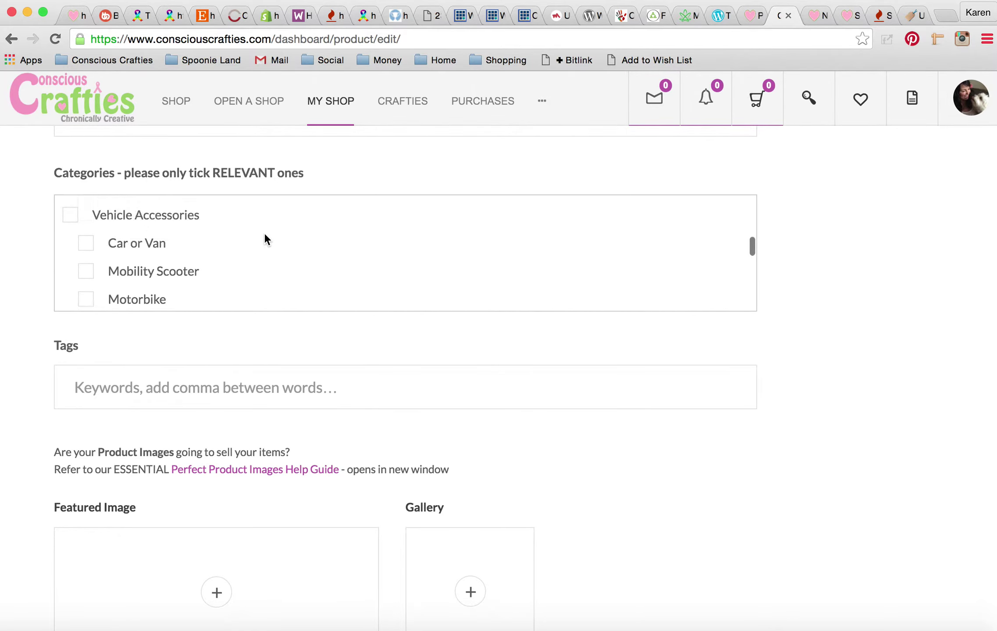
scroll(265, 240, "up", 8)
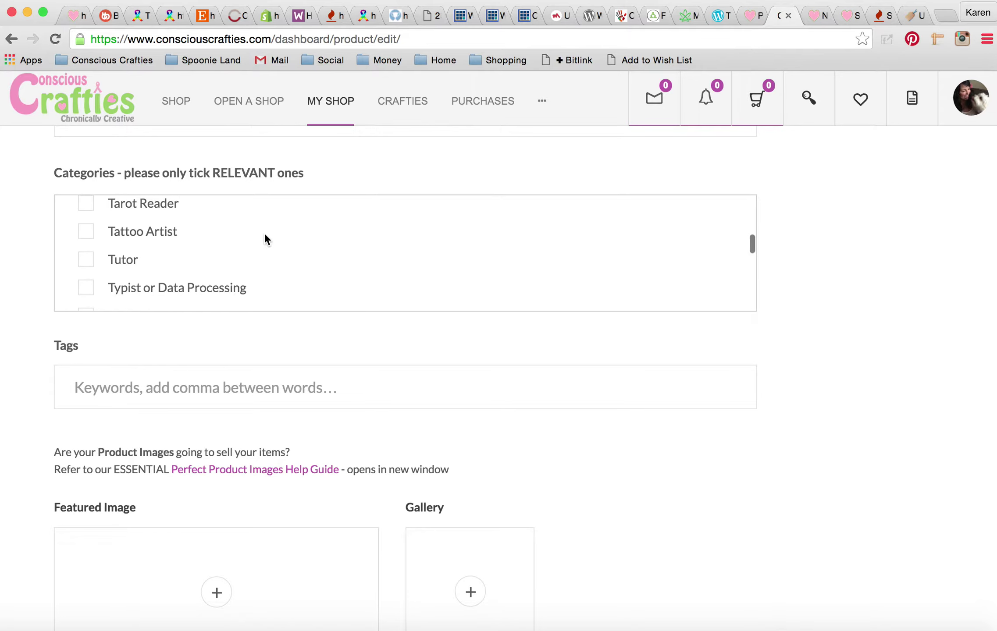
scroll(264, 237, "up", 8)
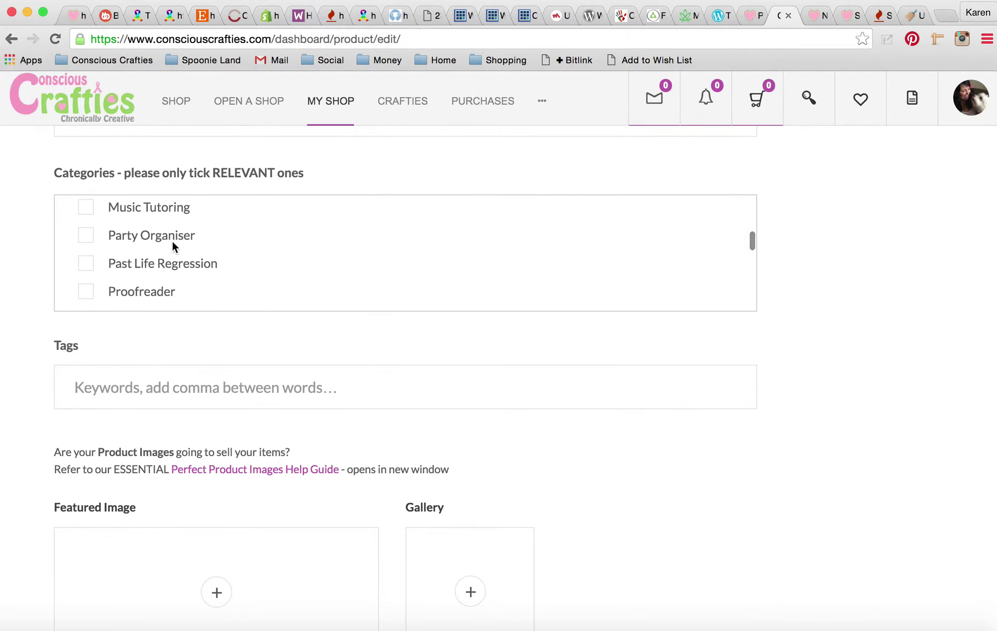
scroll(271, 244, "up", 6)
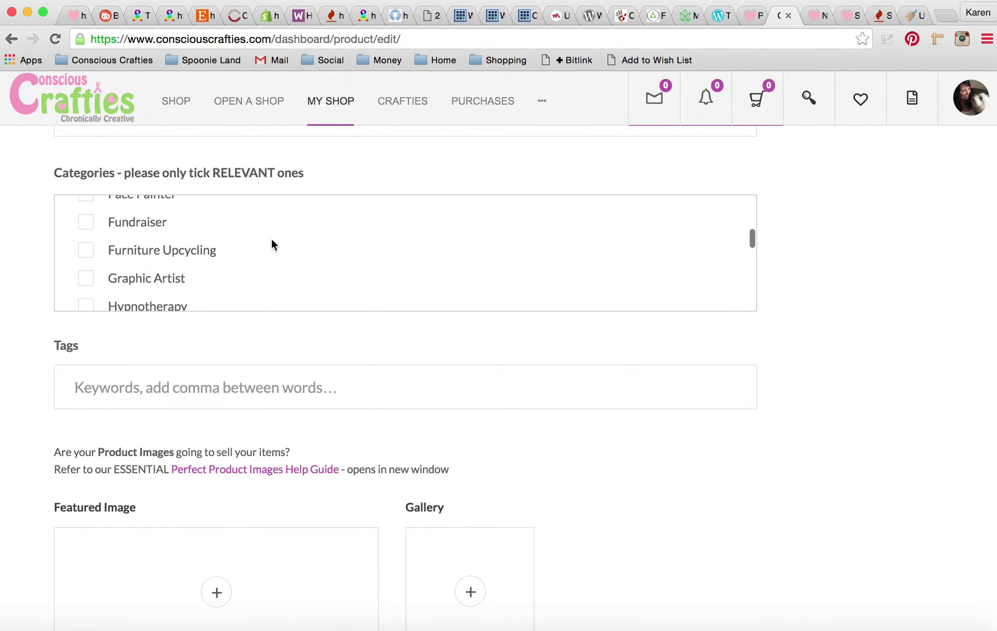
scroll(272, 244, "up", 5)
scroll(272, 244, "up", 3)
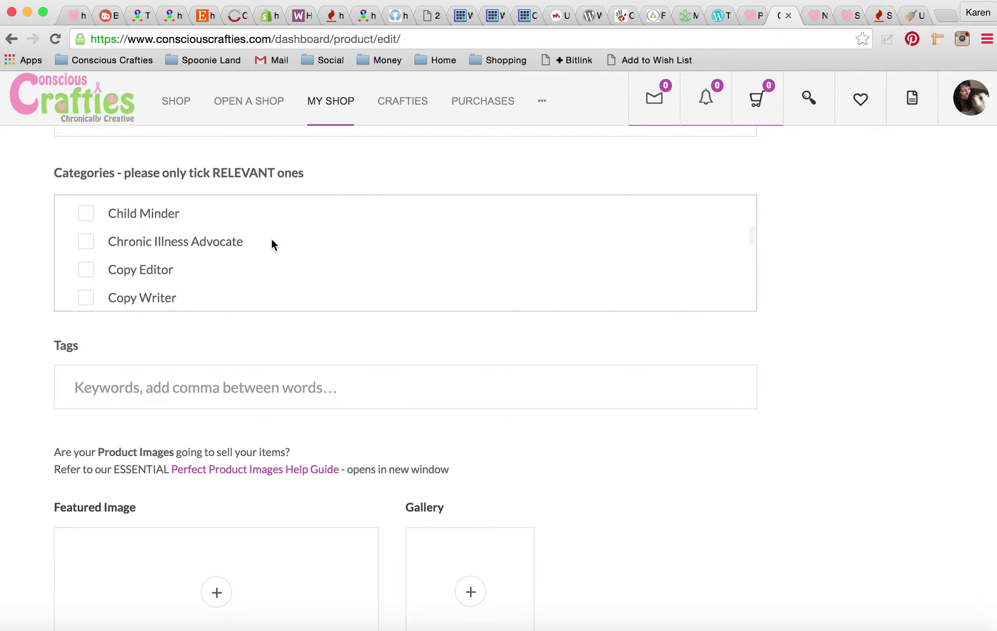
scroll(272, 244, "up", 3)
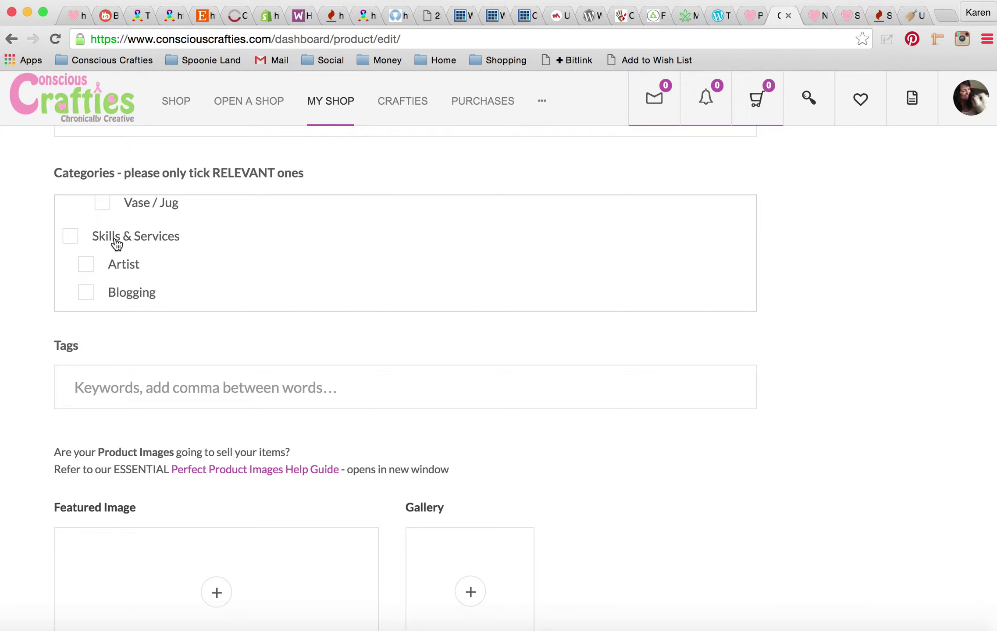
scroll(174, 258, "down", 2)
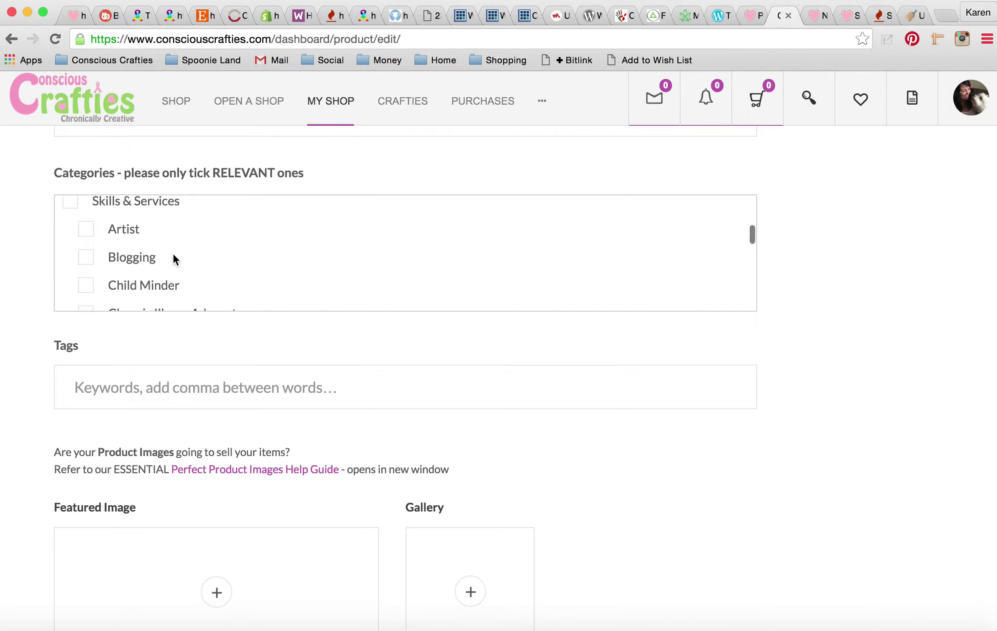
scroll(174, 258, "down", 1)
scroll(173, 259, "up", 2)
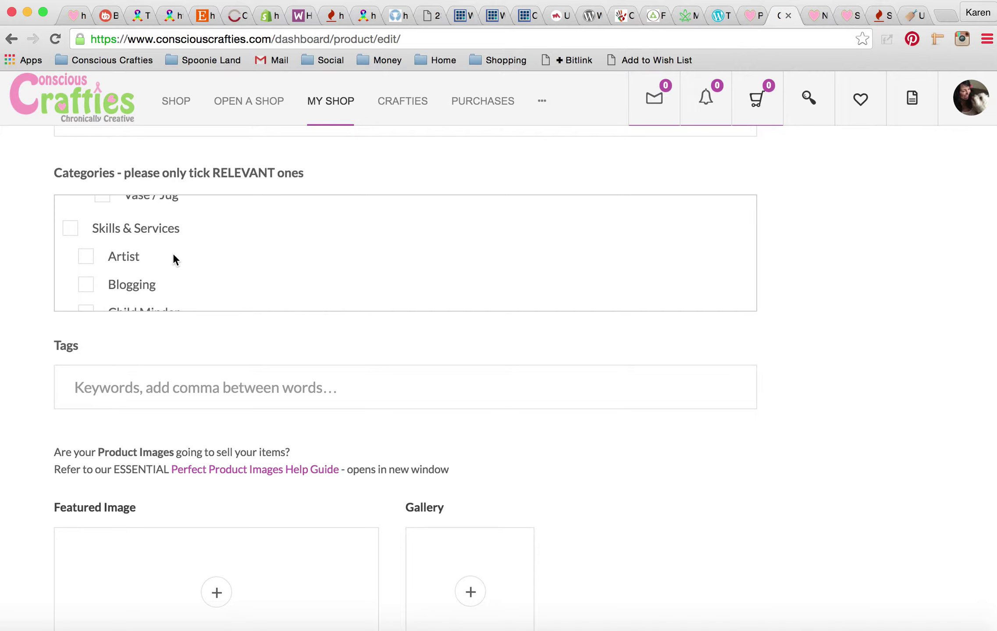
Assign the product to the Valentines Day category under Events.
scroll(215, 239, "up", 2)
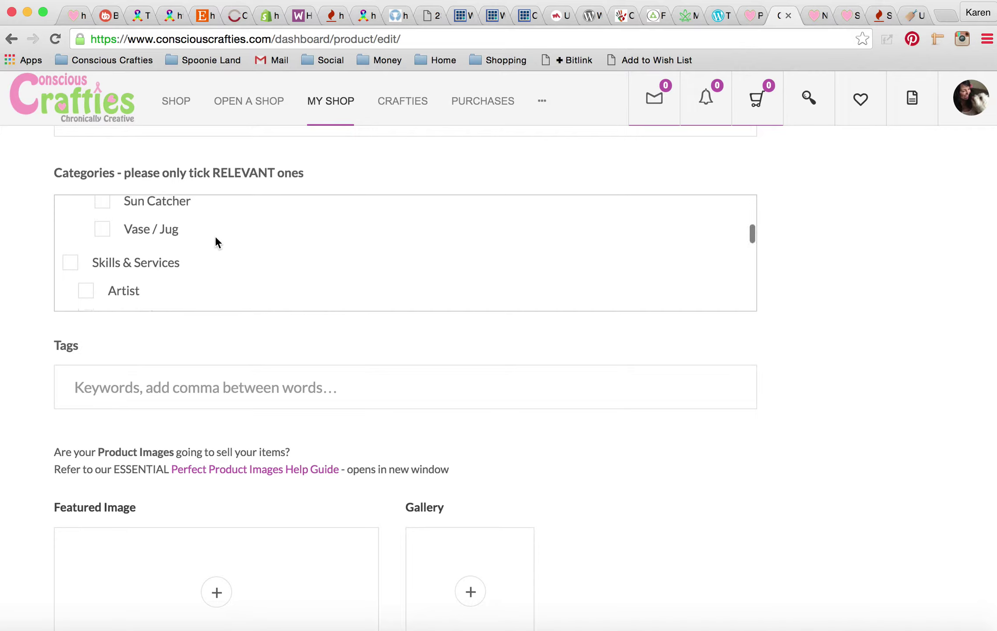
scroll(216, 237, "up", 4)
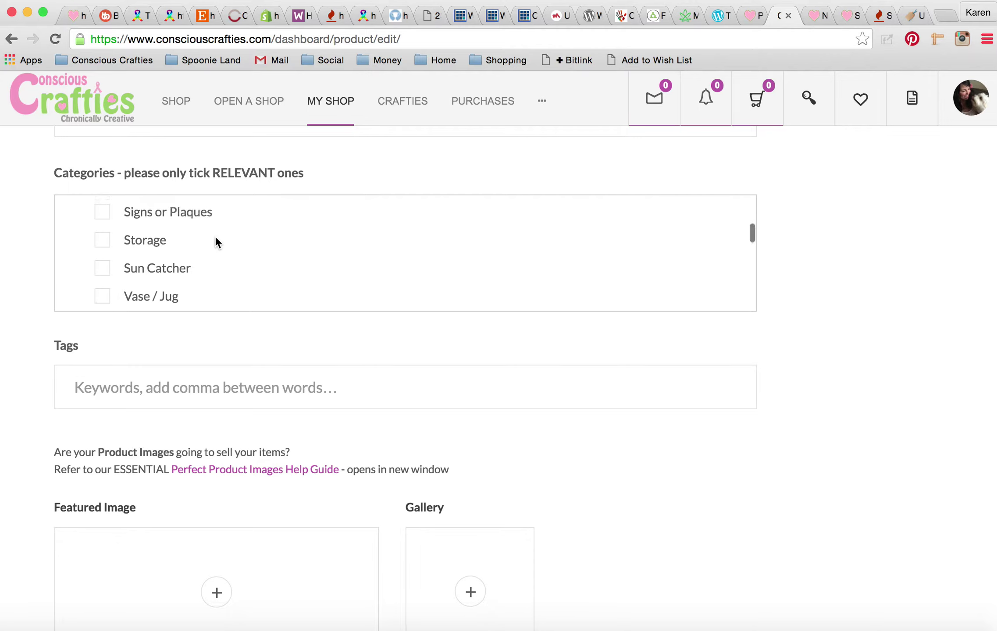
scroll(215, 240, "up", 8)
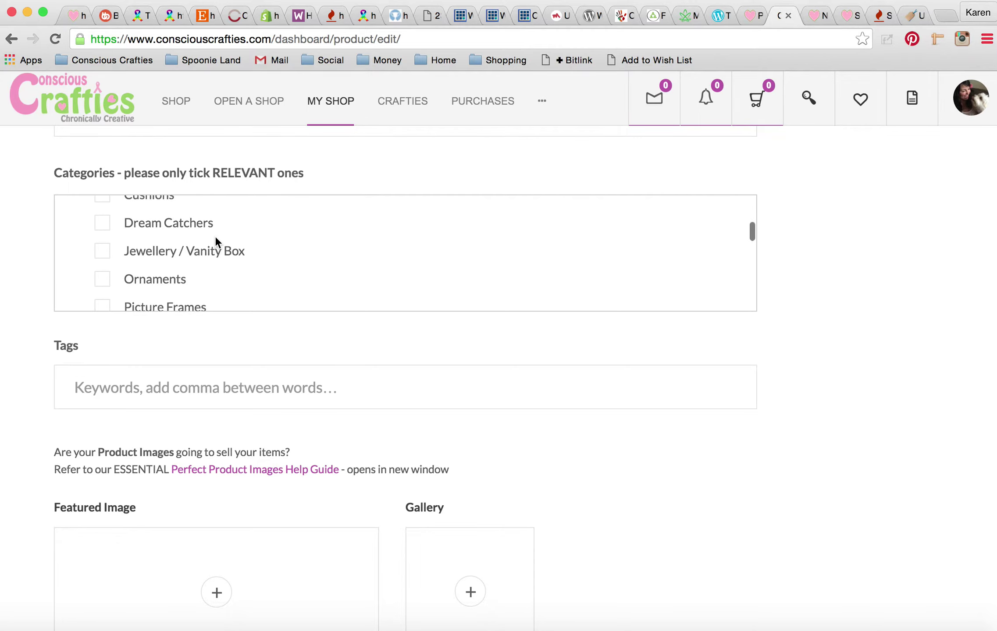
scroll(215, 239, "up", 10)
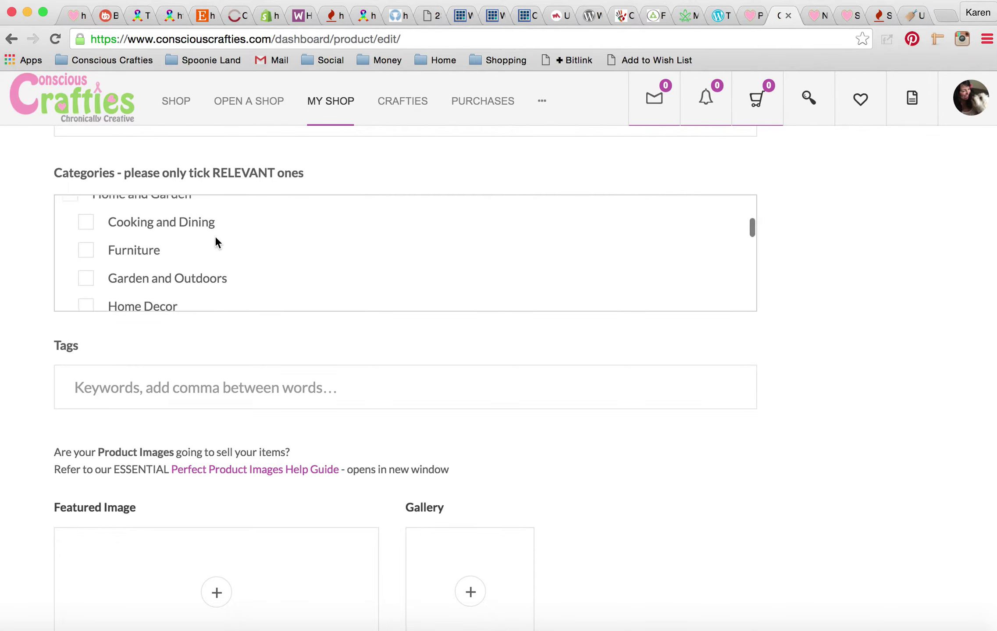
scroll(215, 243, "up", 6)
scroll(216, 239, "up", 5)
scroll(214, 239, "up", 6)
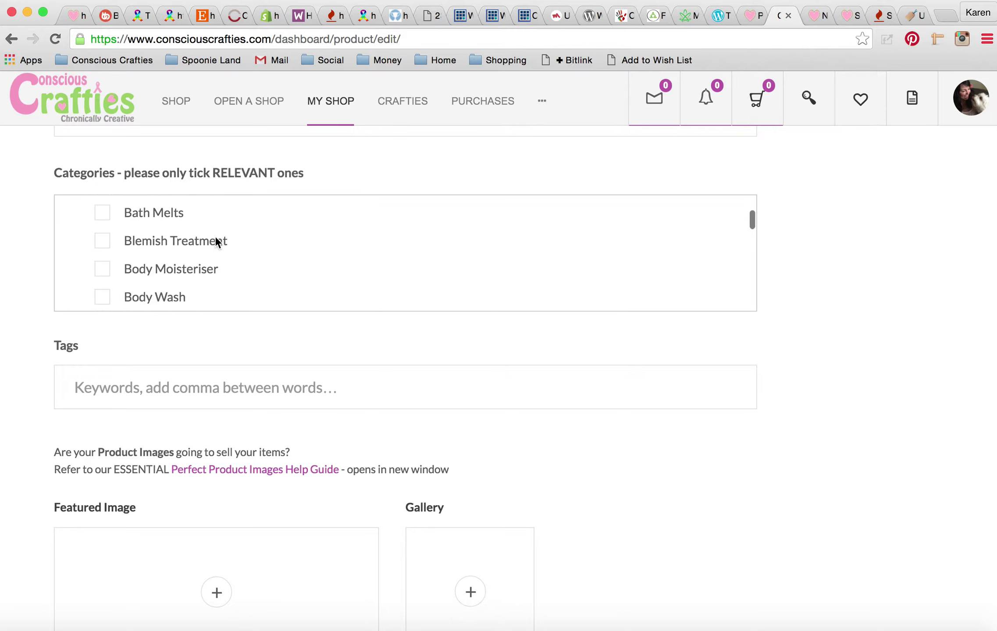
scroll(216, 242, "up", 5)
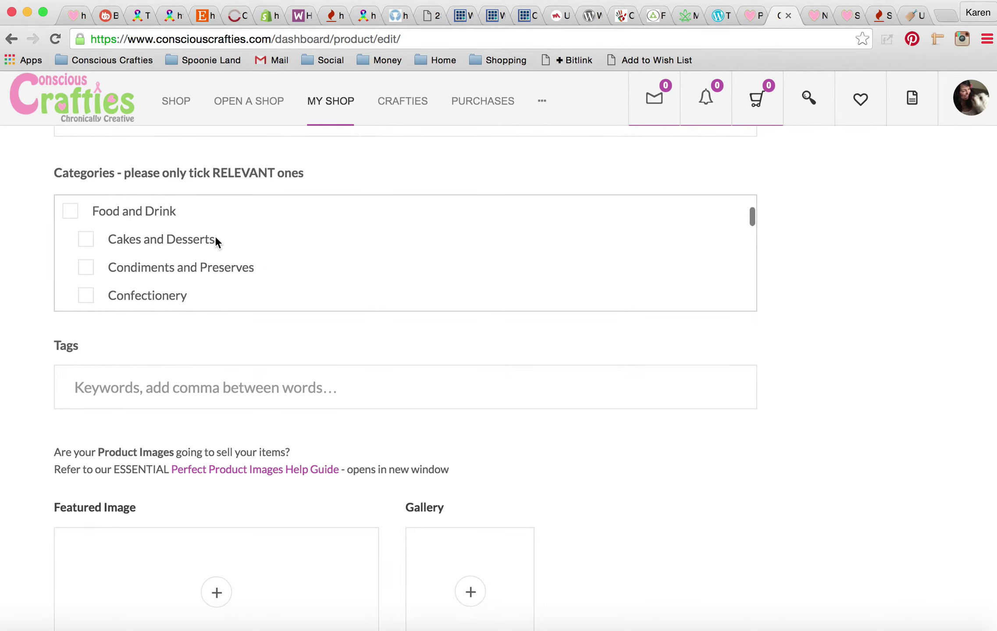
scroll(215, 241, "up", 3)
scroll(216, 241, "up", 5)
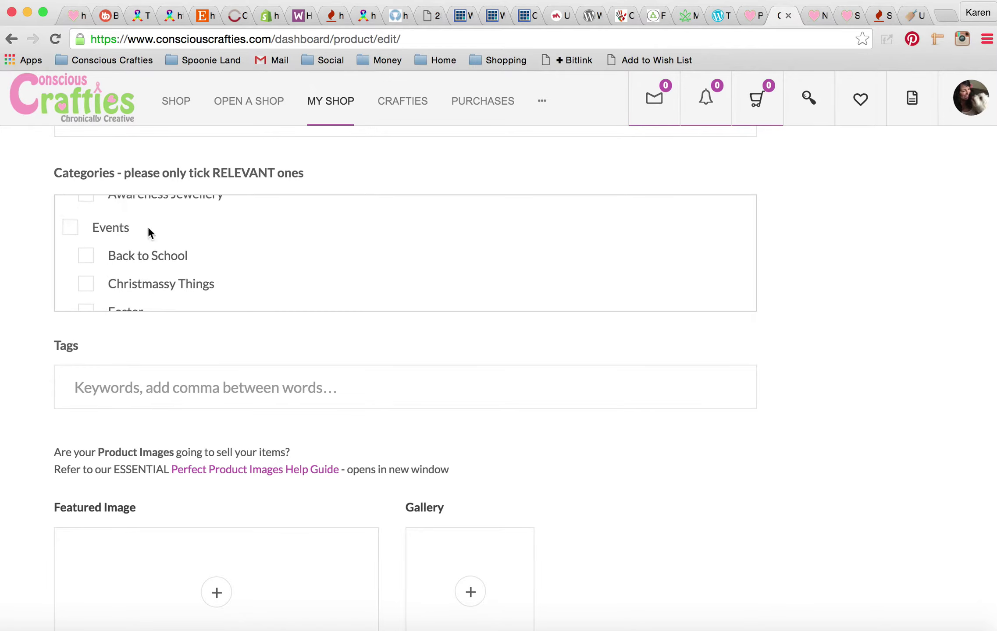
scroll(271, 254, "down", 2)
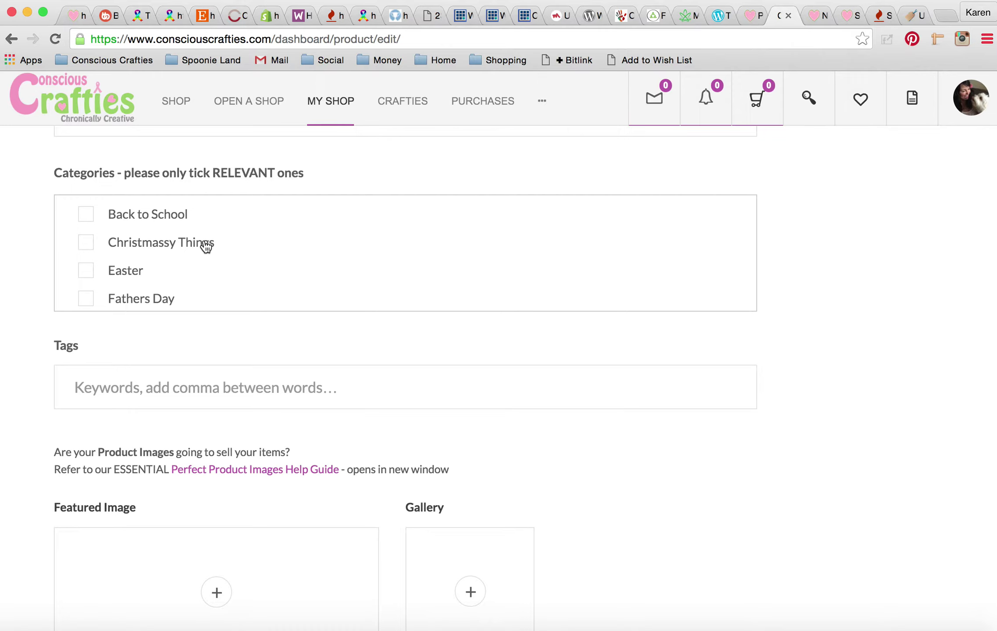
scroll(252, 255, "down", 3)
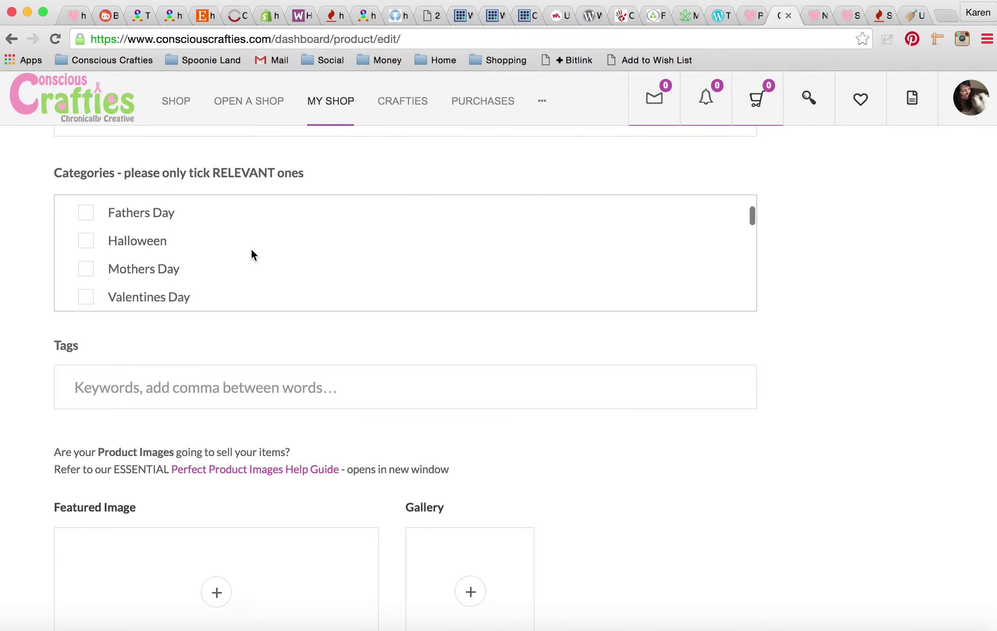
scroll(250, 248, "down", 1)
left_click(87, 271)
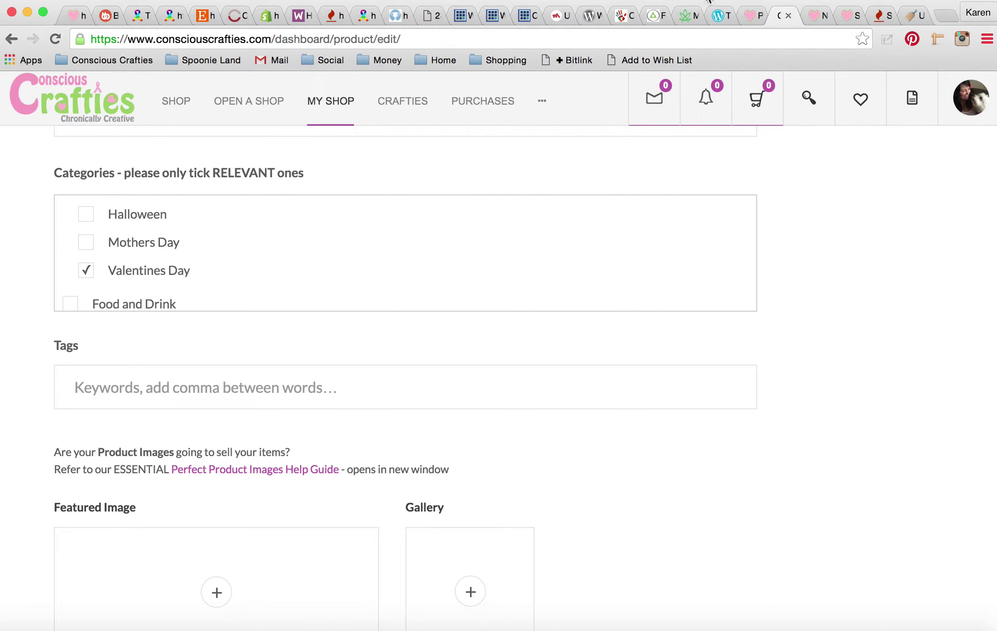
Check the necklace photo against the Valentines Day choice and look at the Awareness categories listed above Events.
left_click(707, 1)
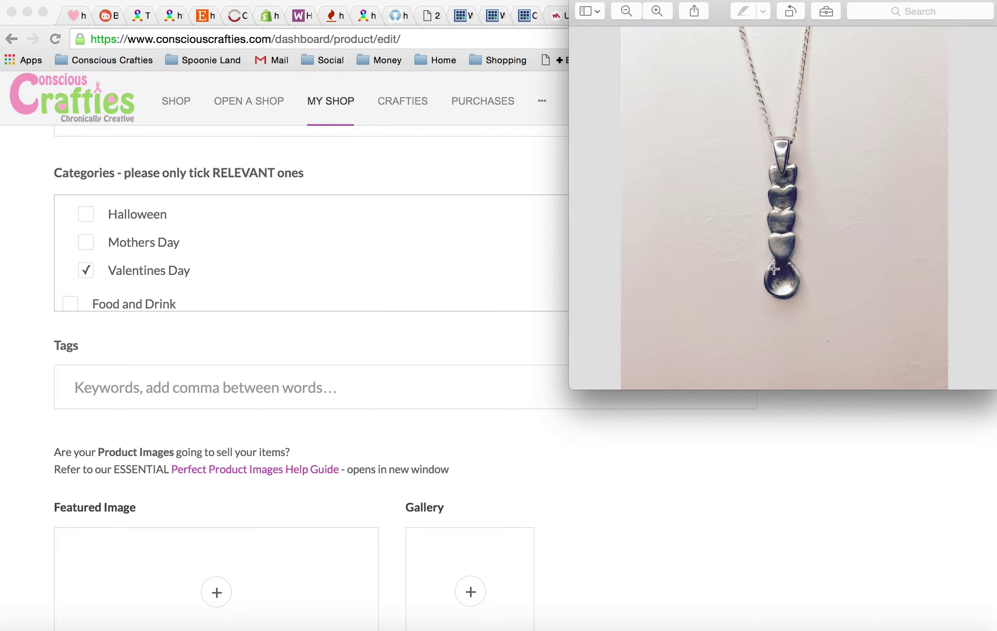
left_click(814, 443)
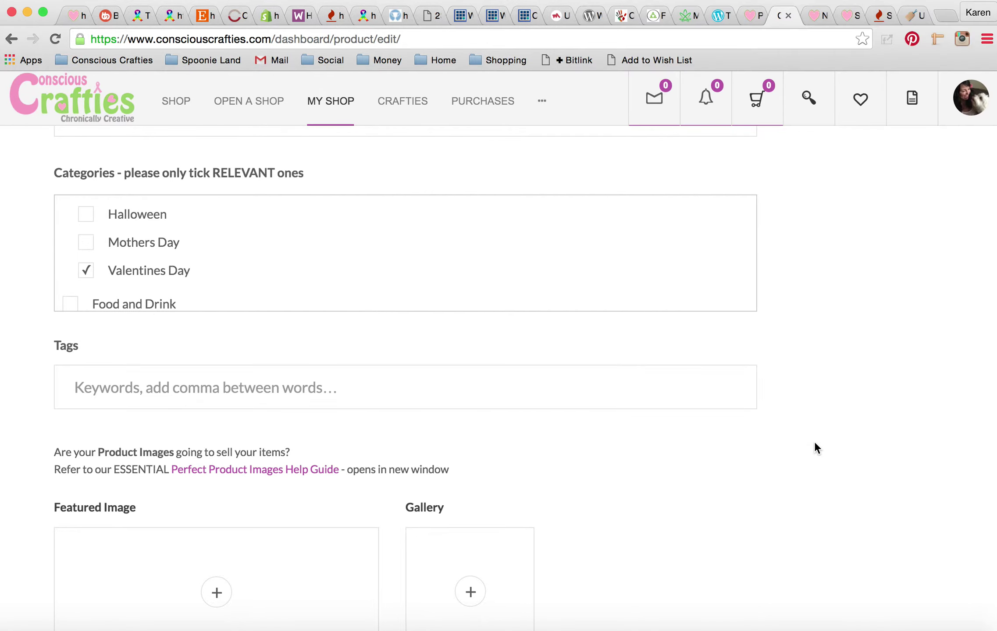
scroll(503, 246, "up", 10)
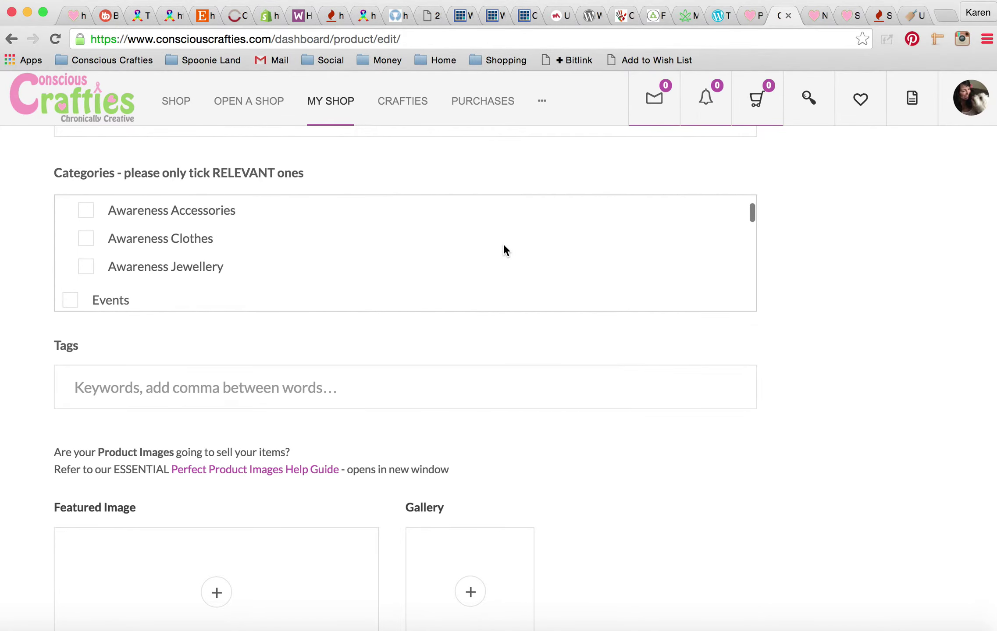
Assign the product to the Awareness Jewellery category under Disability Illness Awareness.
scroll(504, 246, "down", 3)
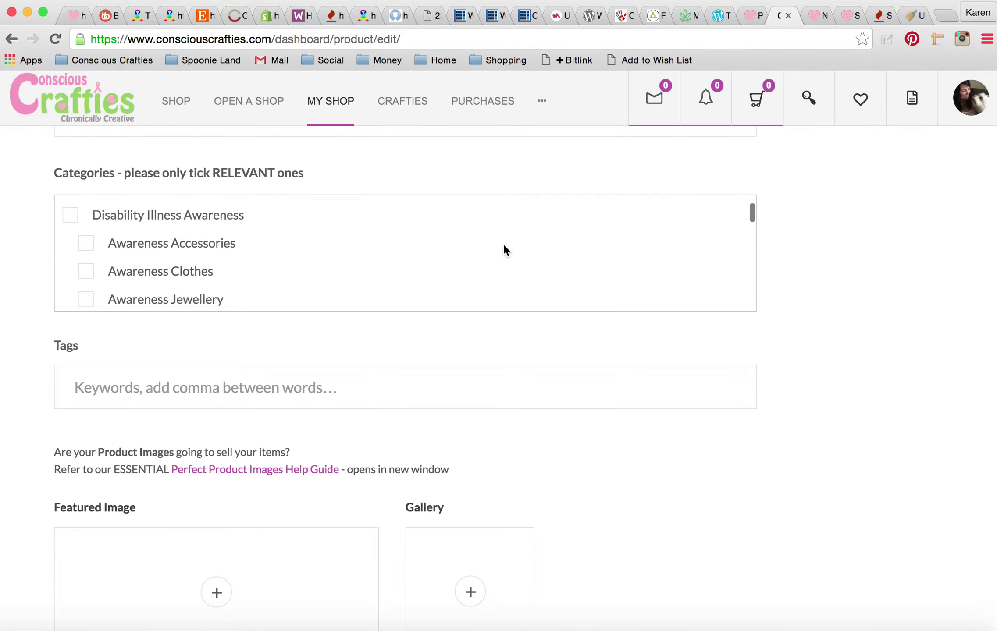
scroll(503, 250, "up", 1)
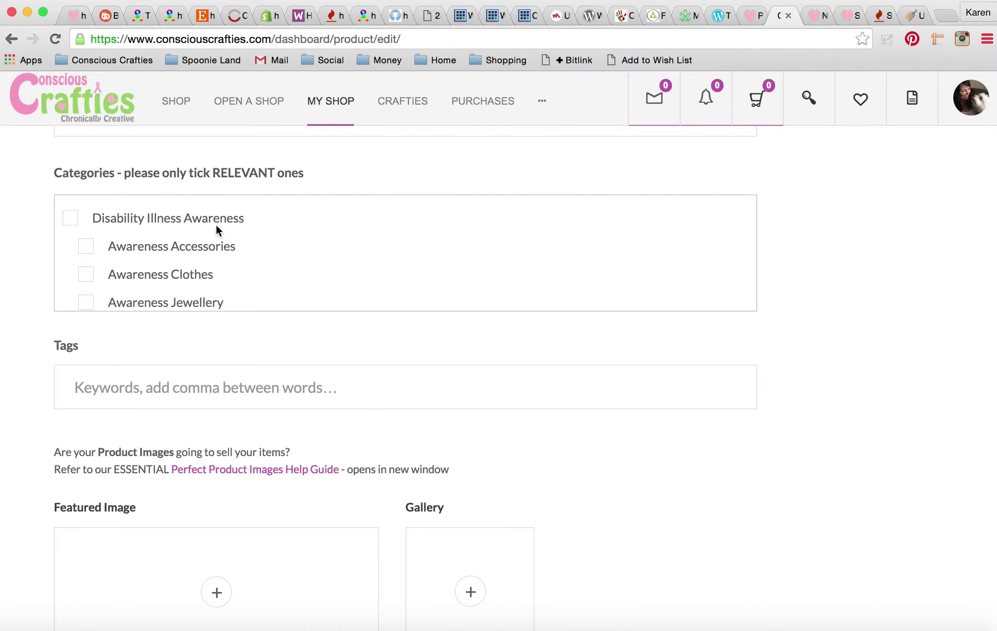
scroll(292, 242, "down", 1)
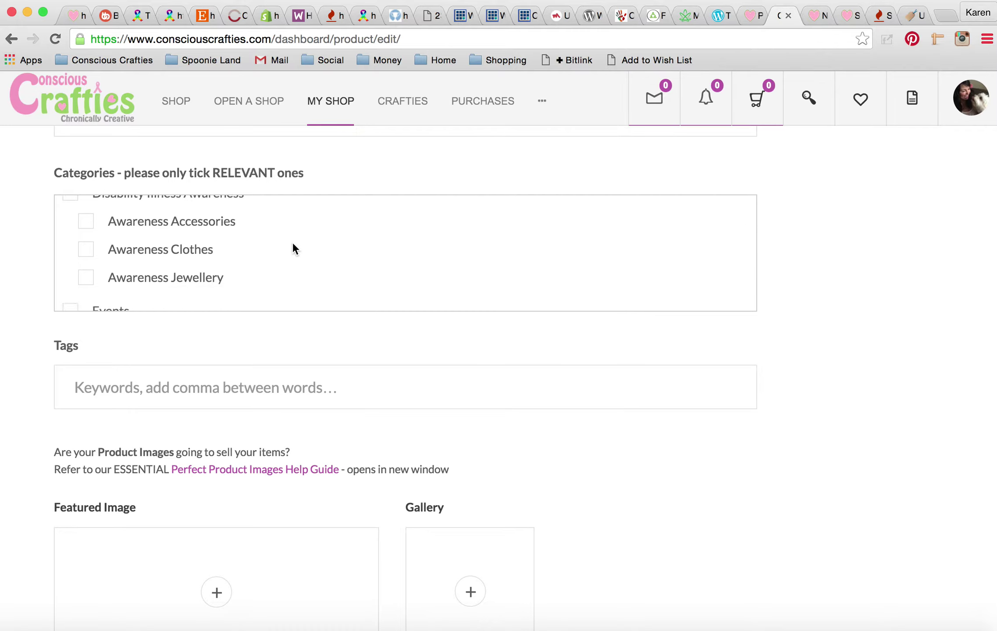
left_click(85, 279)
scroll(356, 272, "up", 5)
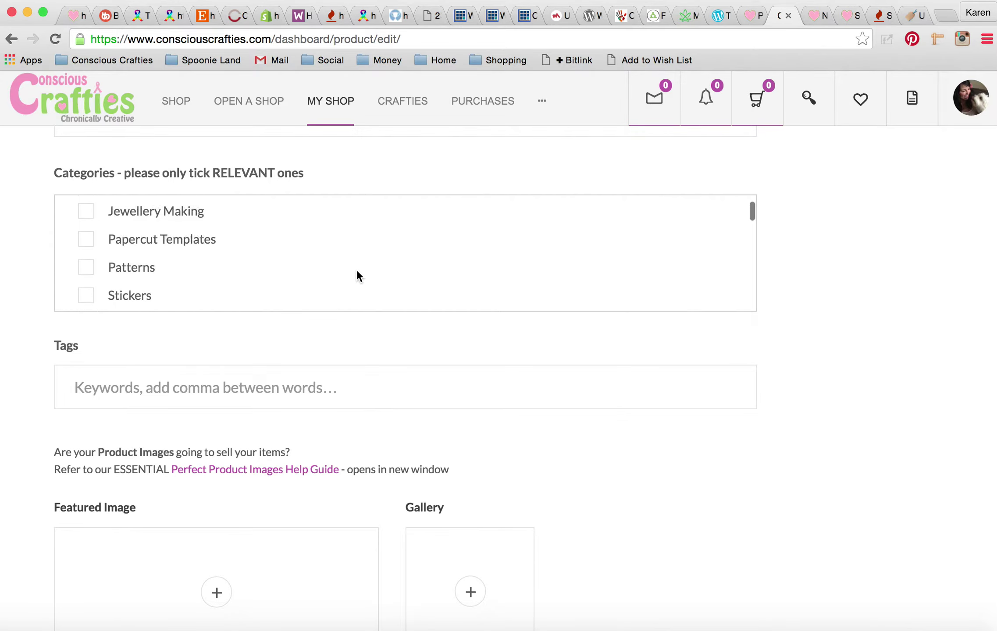
scroll(357, 276, "up", 7)
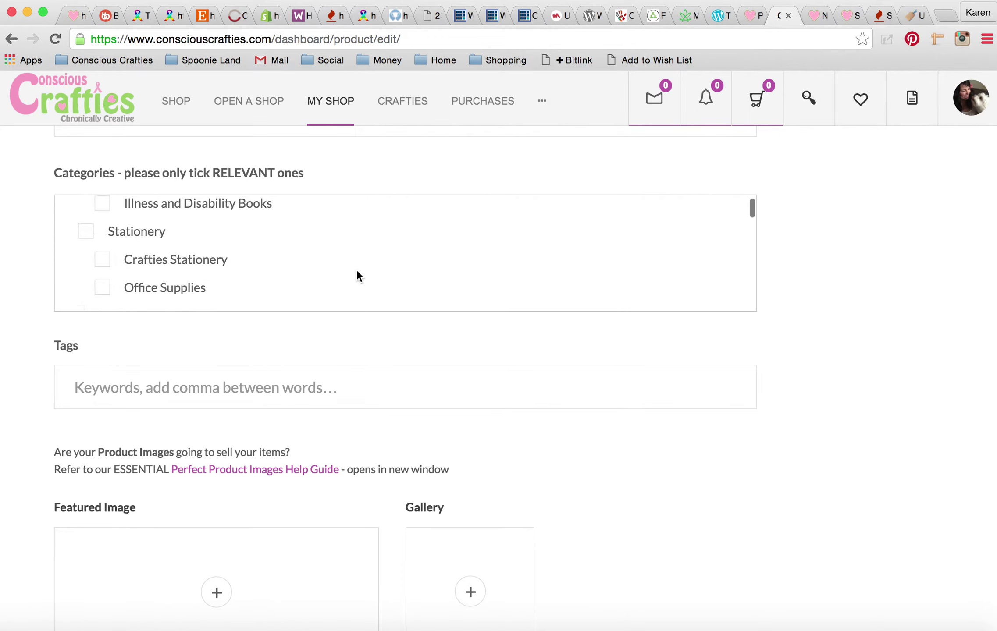
scroll(356, 269, "up", 7)
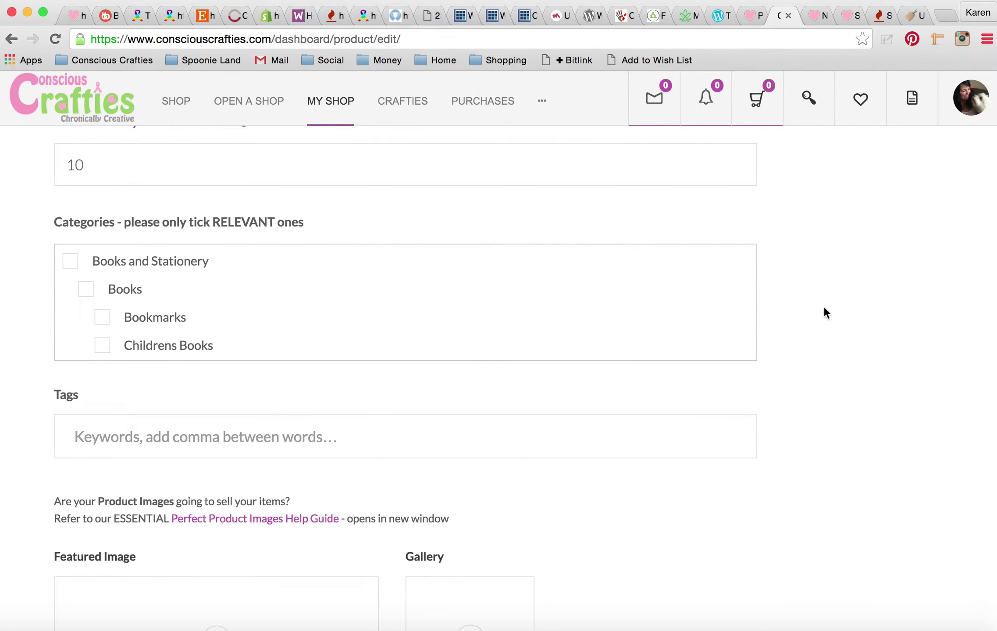
Review the Keywords & Phrases note for terms to use as the product's tags.
scroll(824, 308, "down", 5)
scroll(824, 308, "down", 1)
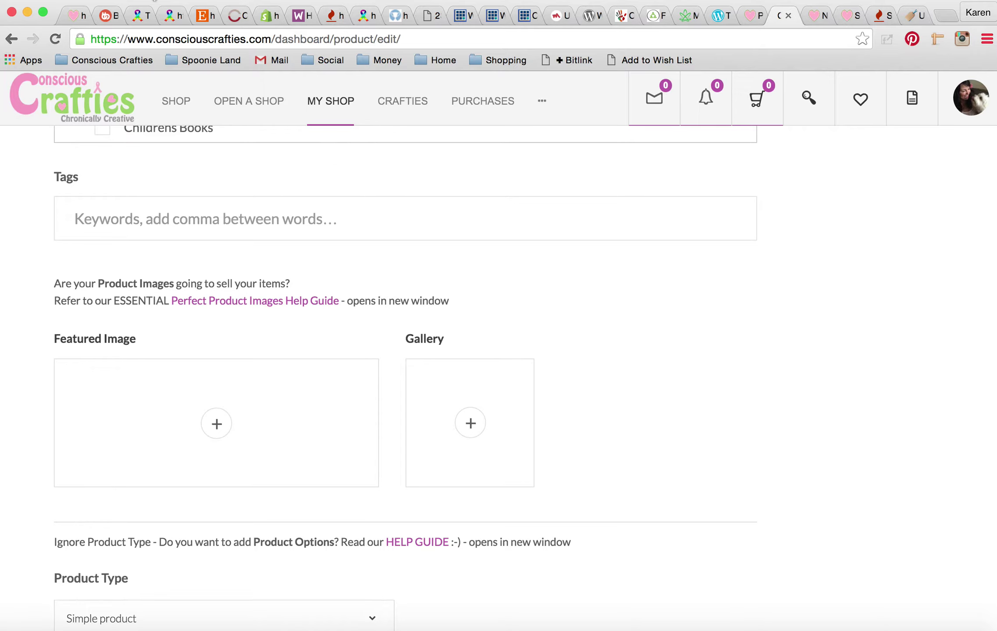
key("super+Tab")
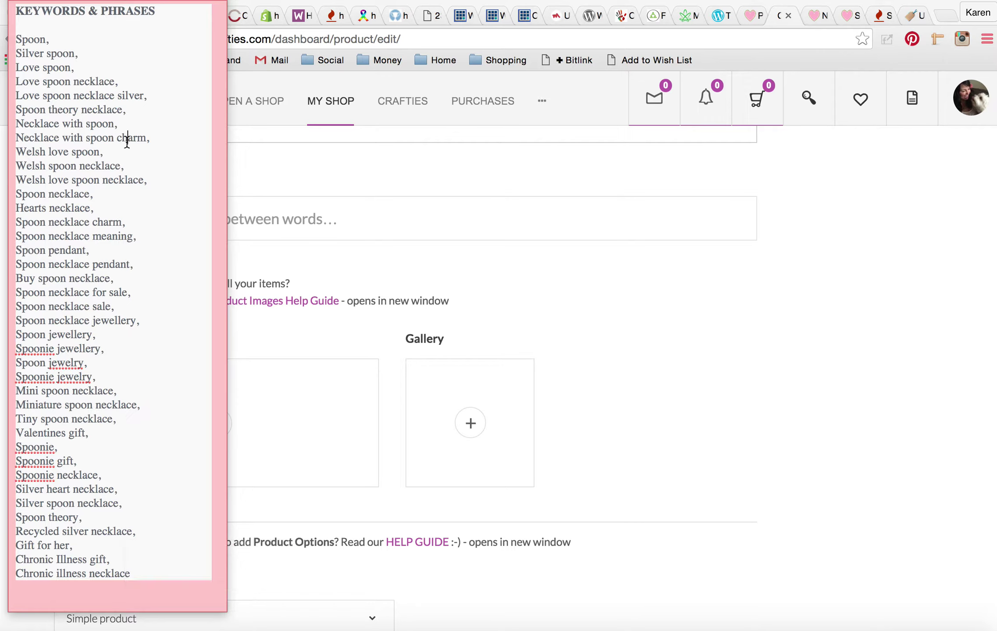
double_click(49, 40)
left_click(77, 54)
left_click(796, 292)
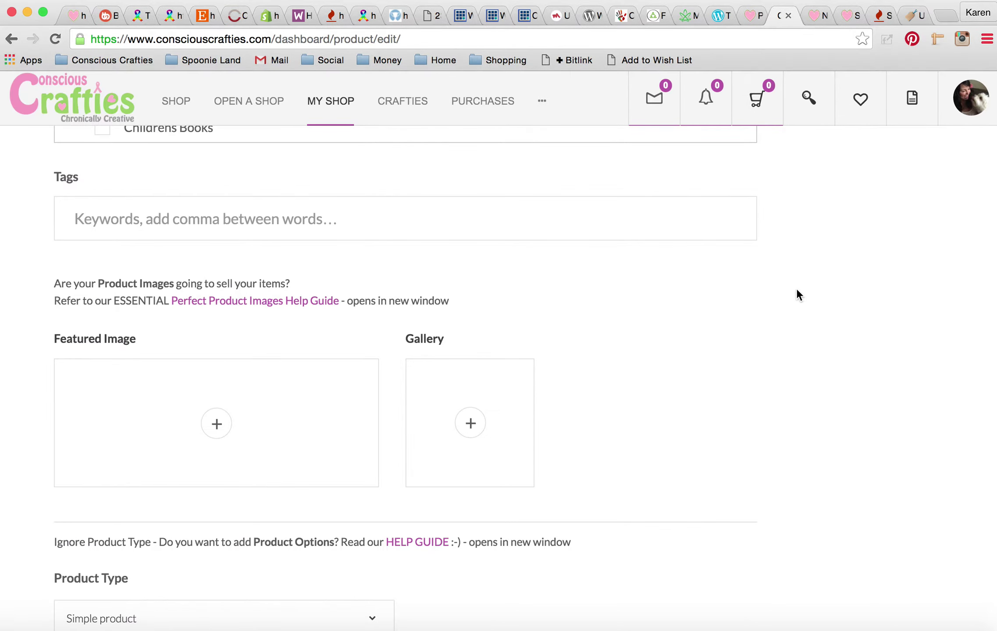
left_click(146, 227)
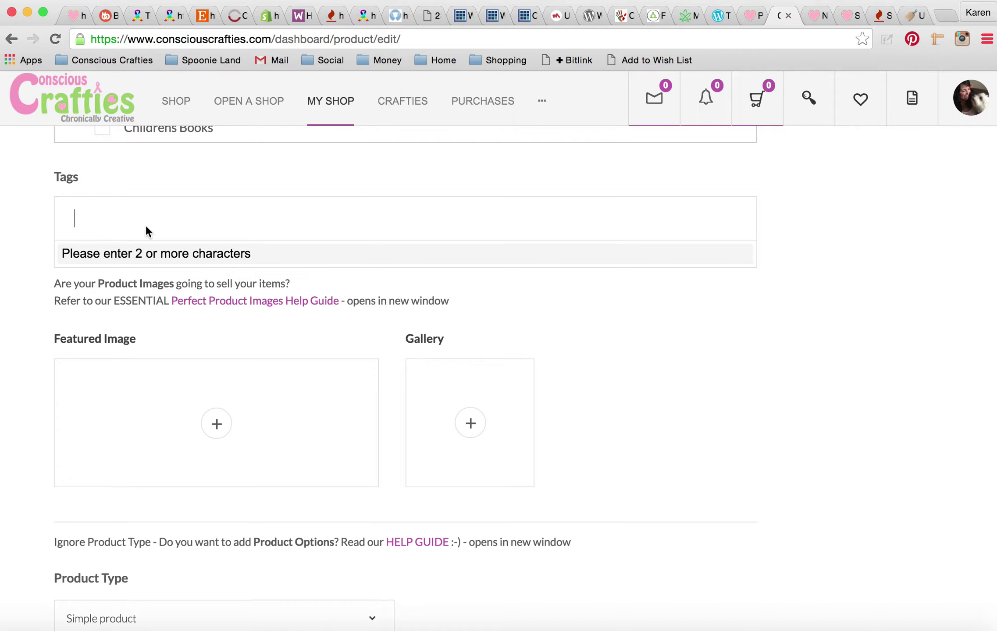
type("spoon necklace")
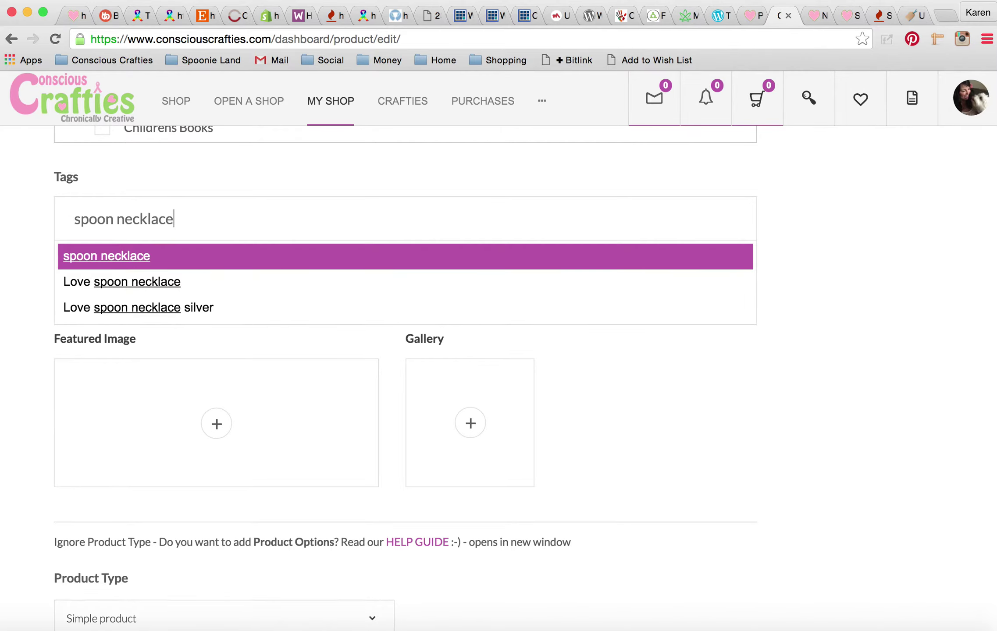
key("Return")
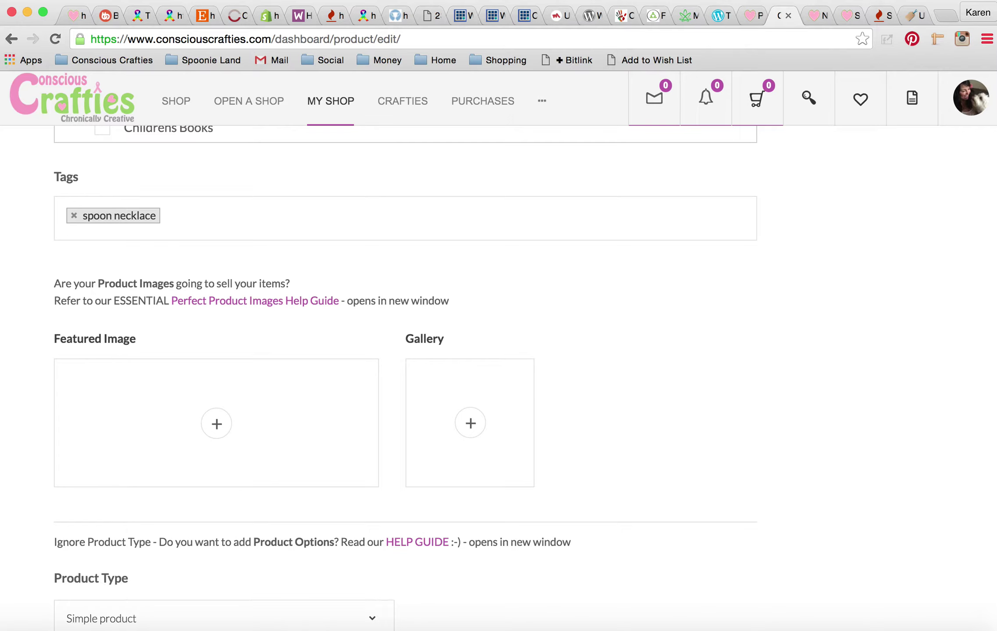
key("BackSpace")
key("BackSpace")
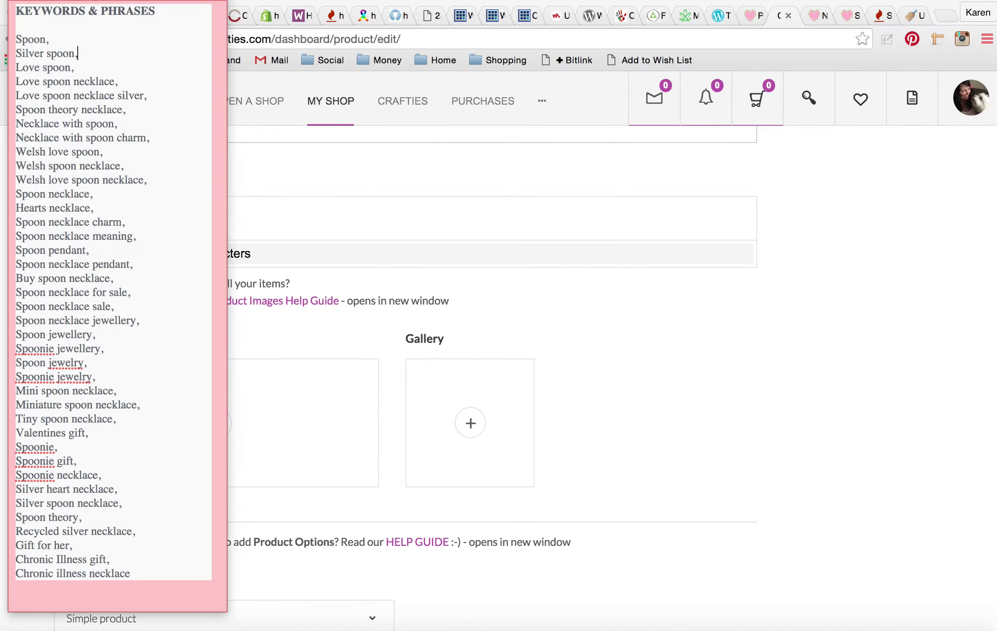
Copy the whole keyword list from the Keywords & Phrases note into the product's tags.
key("super+Tab")
left_click_drag(16, 40, 130, 572)
key("super+c")
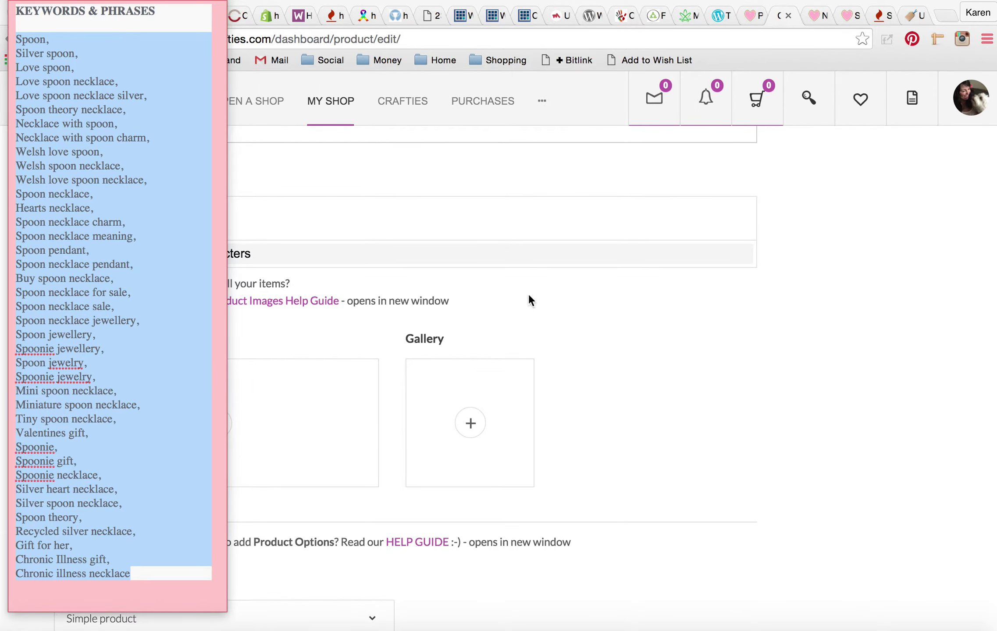
left_click(860, 312)
left_click(155, 219)
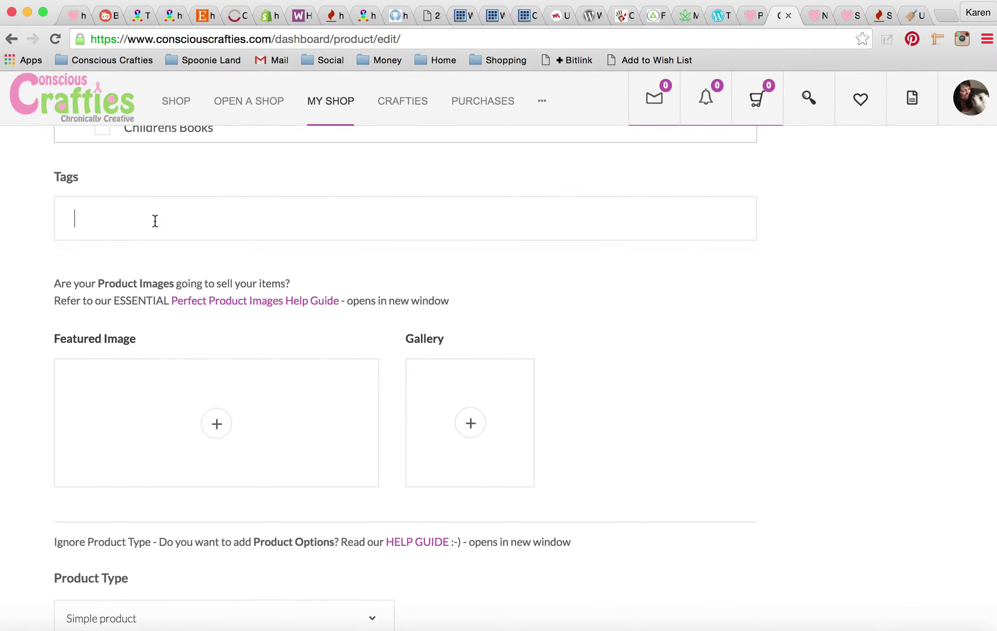
key("super+v")
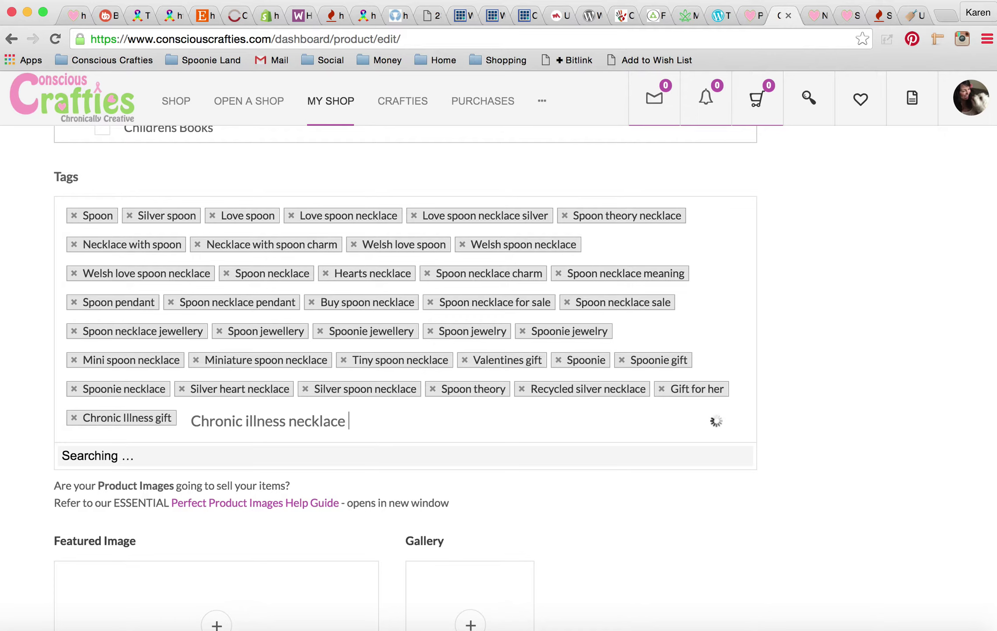
left_click(906, 362)
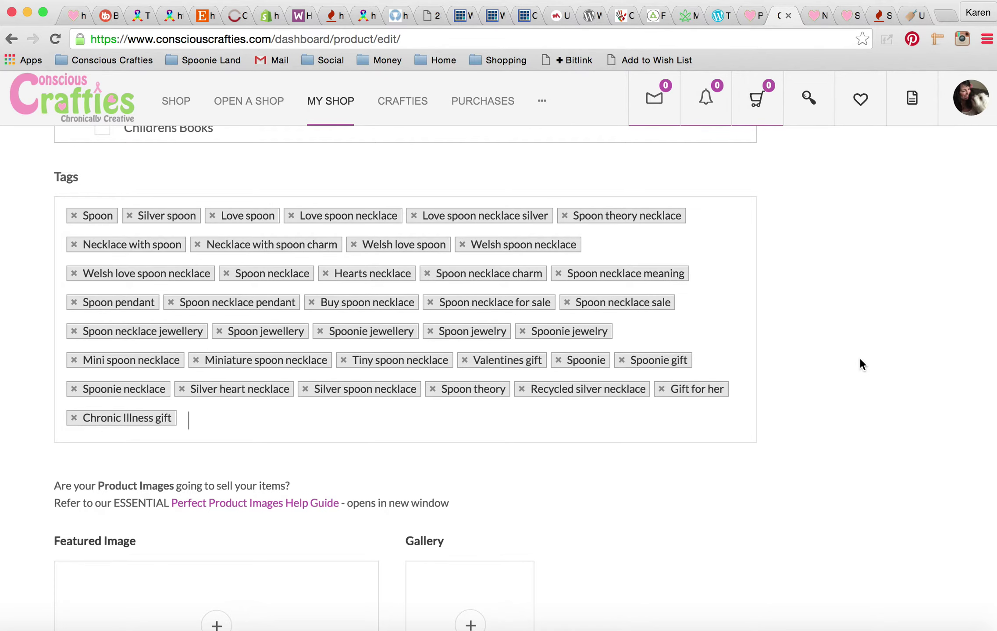
Examine the necklace photo intended for the listing alongside the Featured Image and Gallery section.
scroll(891, 422, "down", 5)
scroll(892, 421, "down", 1)
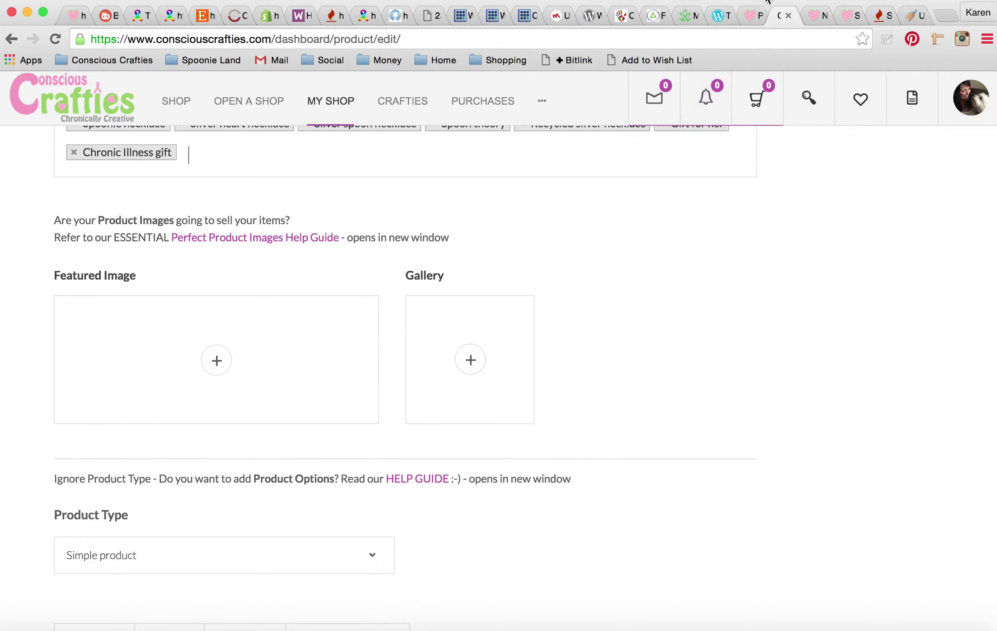
key("super+Tab")
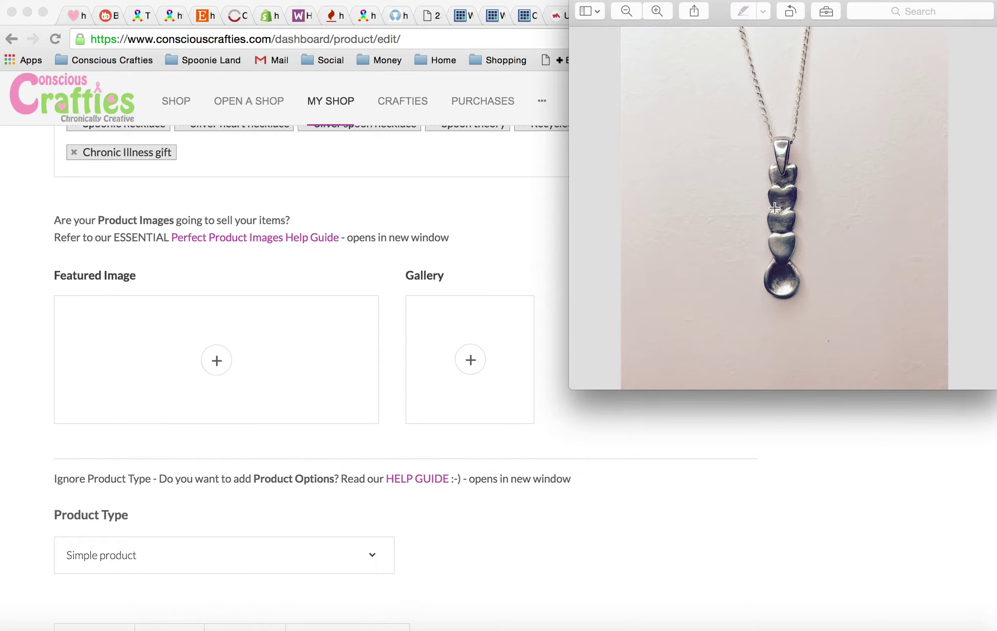
left_click(829, 503)
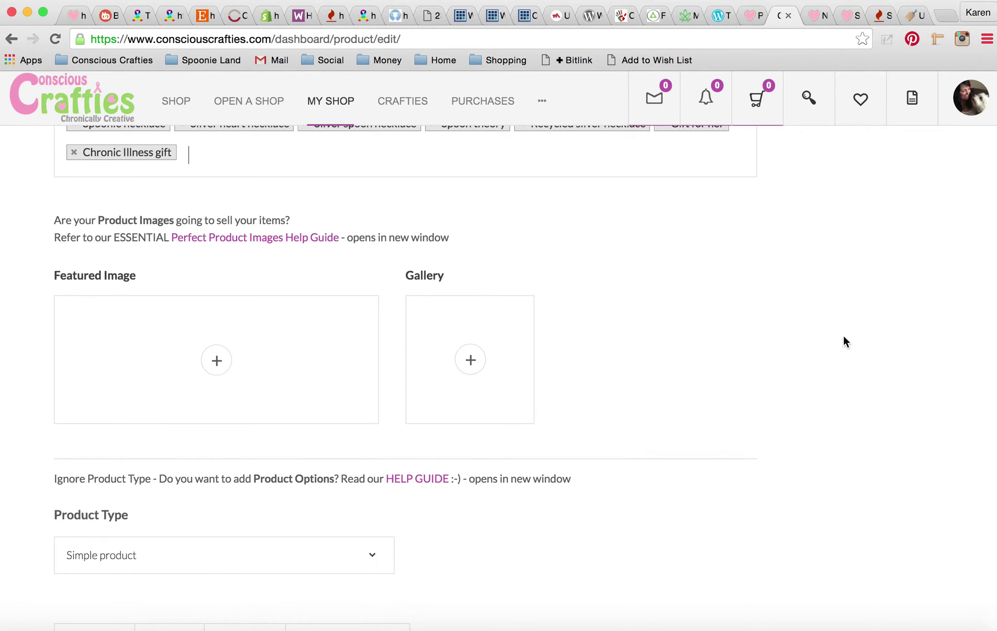
Browse the product photos in Not On The High Street's spoon results and compare their styling with the necklace photo.
left_click(911, 15)
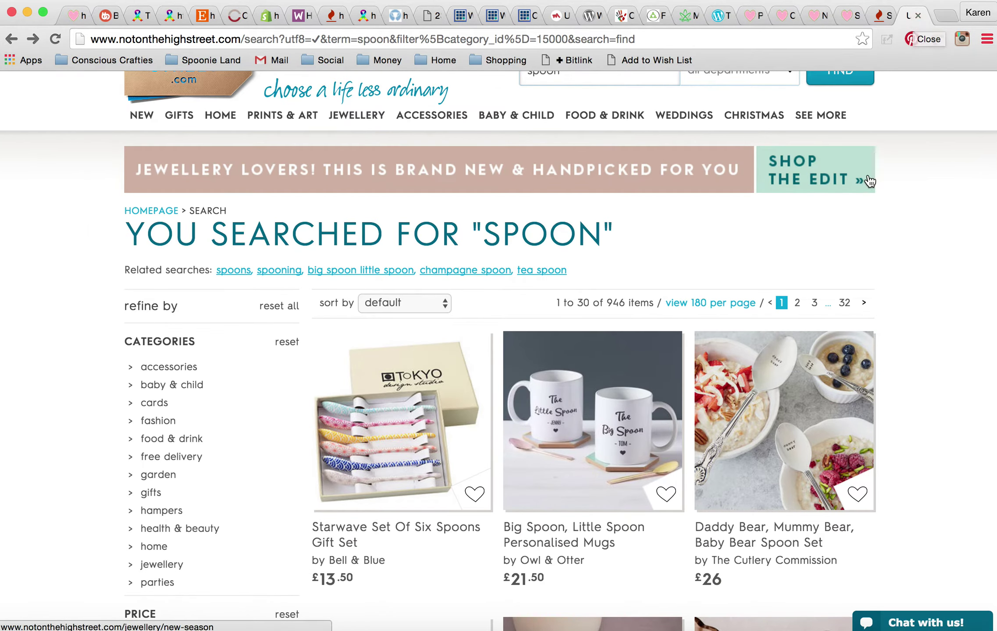
scroll(869, 180, "up", 3)
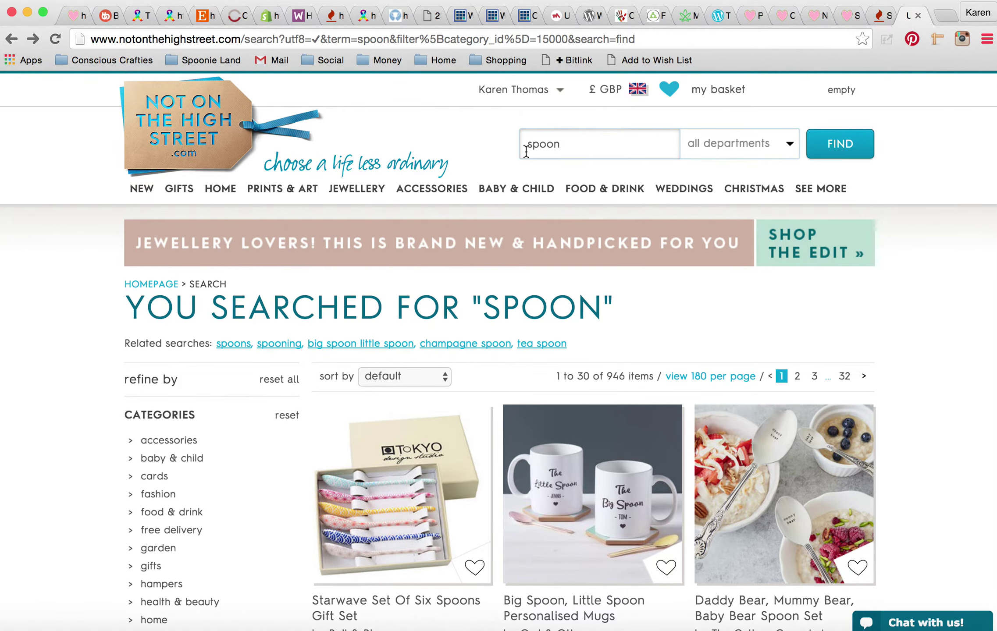
scroll(919, 348, "down", 6)
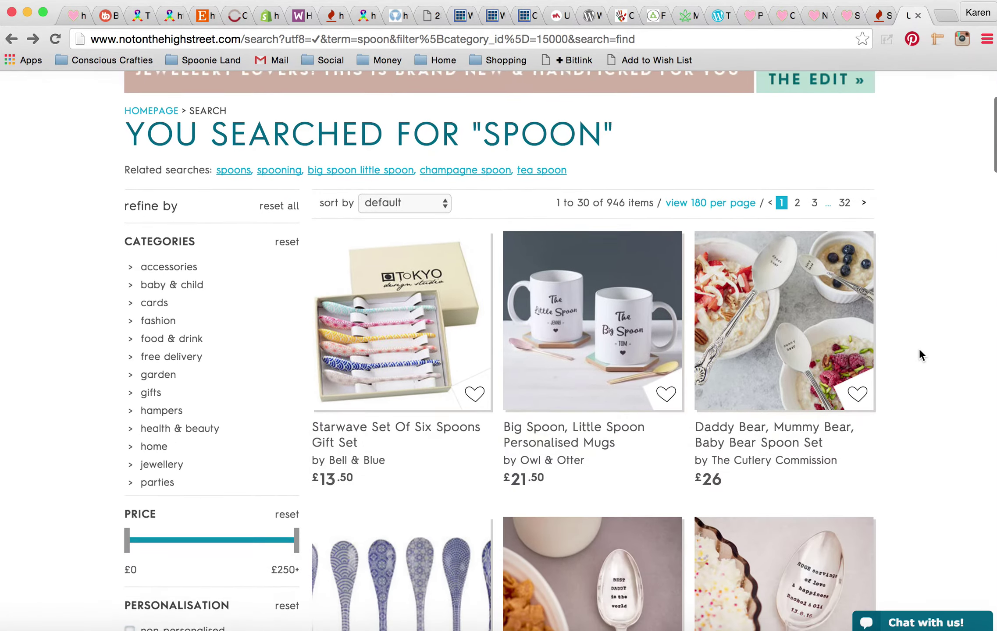
scroll(919, 351, "down", 5)
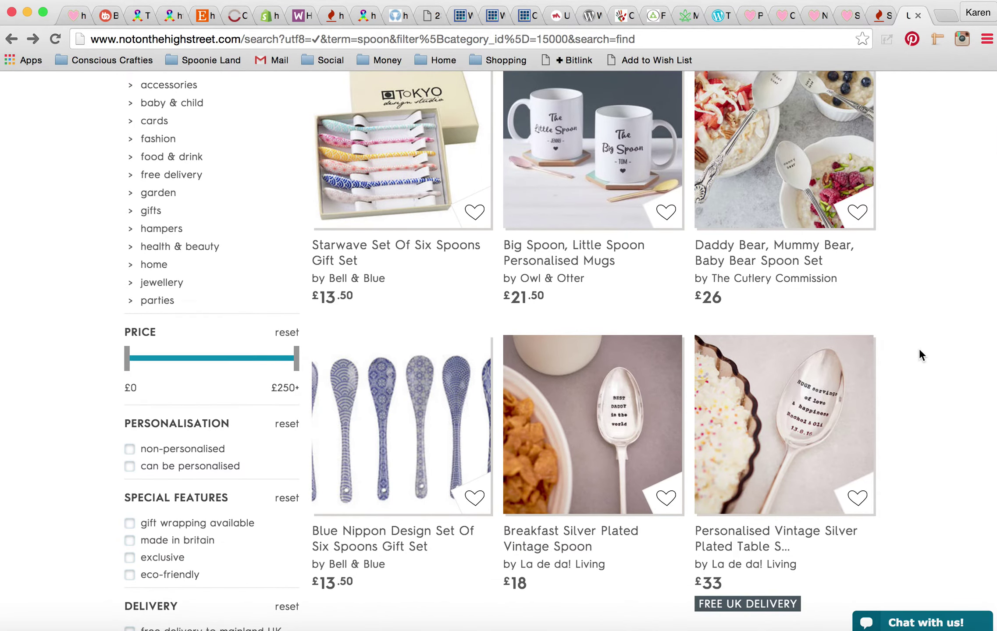
scroll(919, 355, "up", 2)
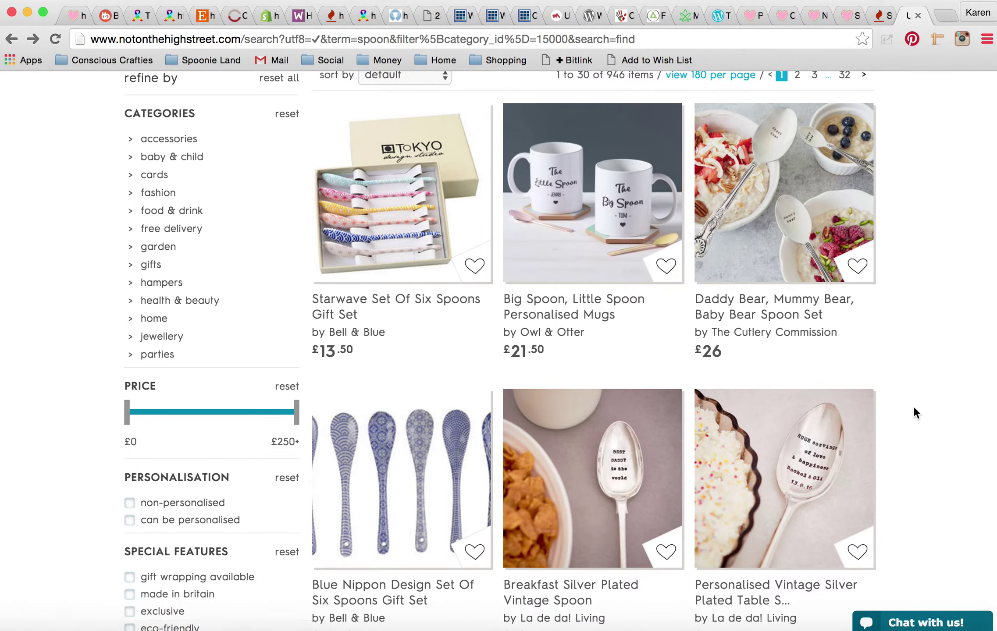
scroll(913, 408, "down", 8)
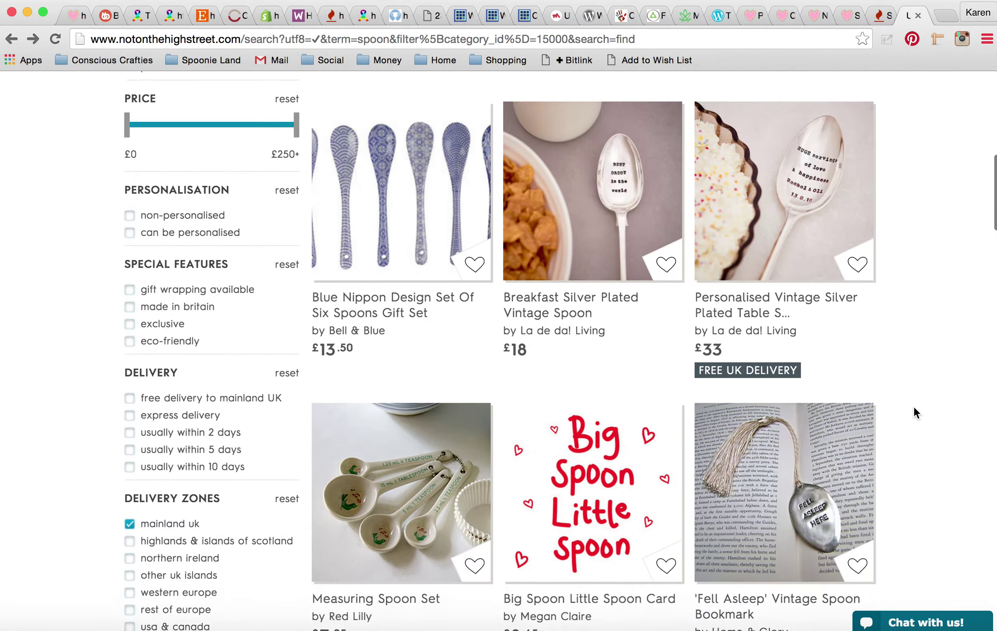
scroll(914, 409, "down", 5)
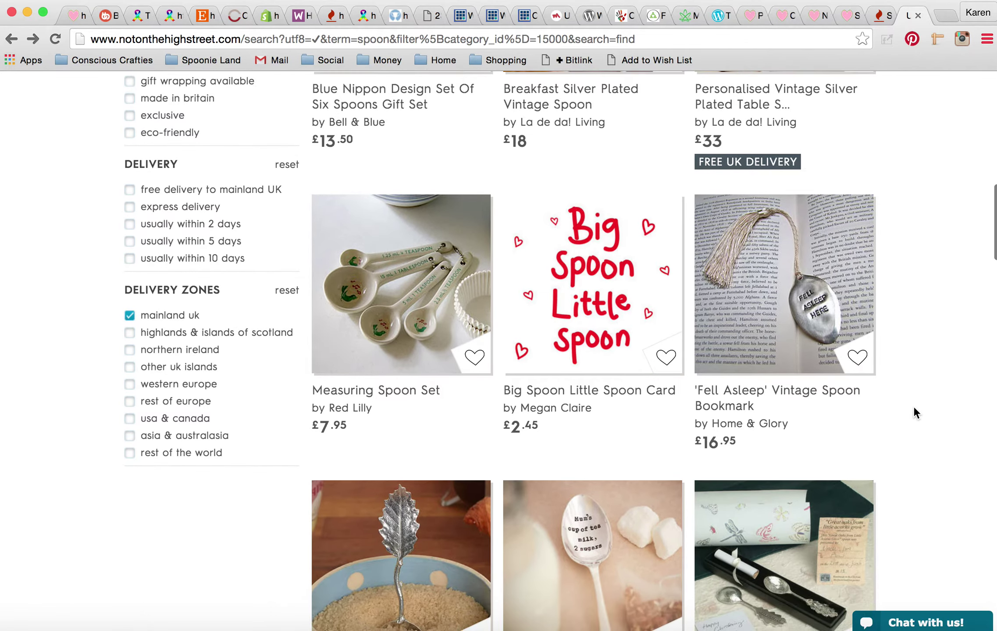
scroll(913, 409, "down", 2)
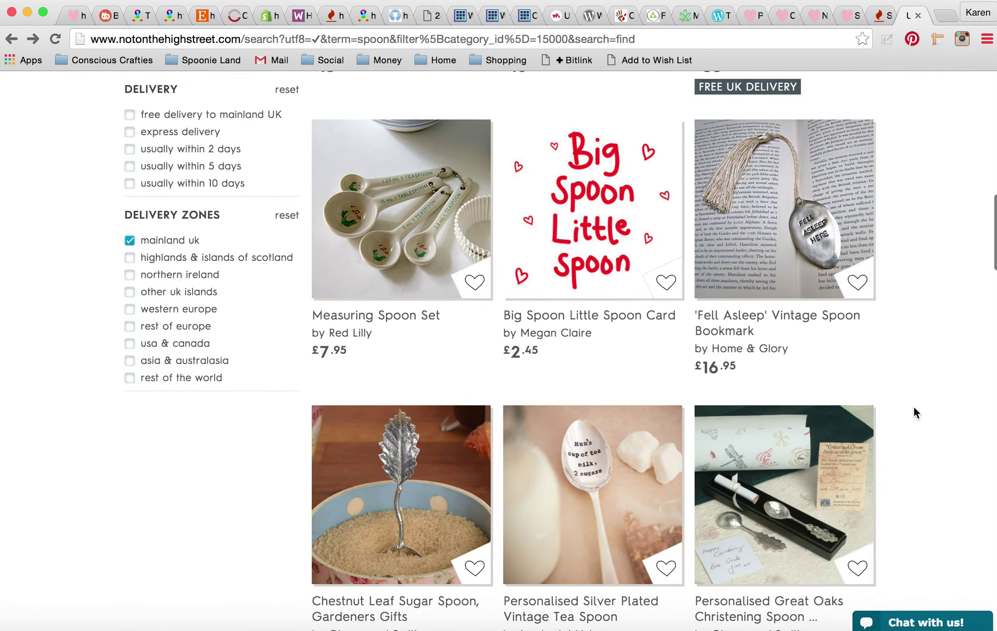
scroll(914, 412, "down", 1)
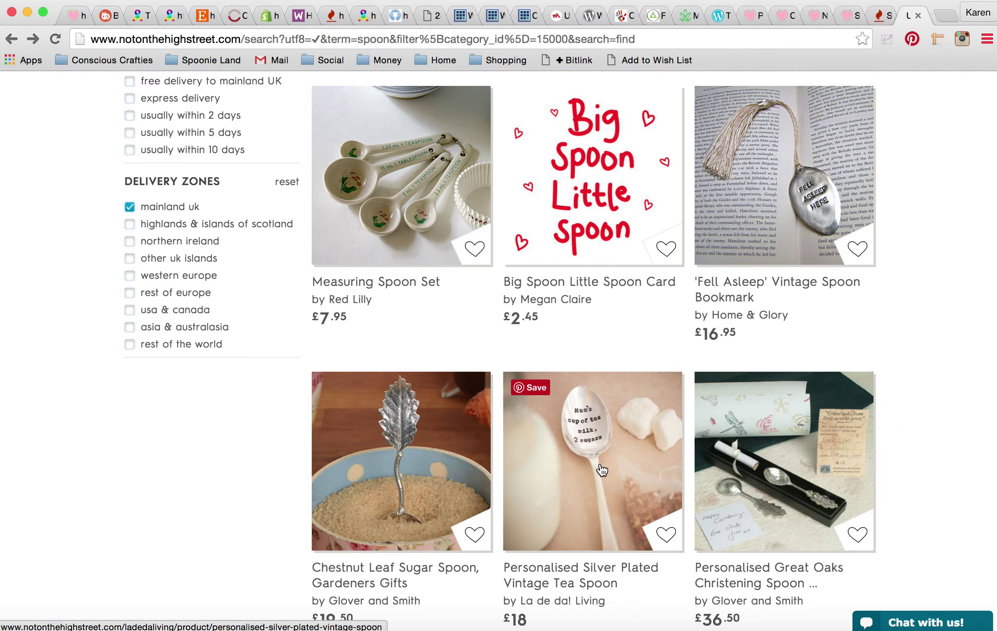
scroll(911, 330, "up", 2)
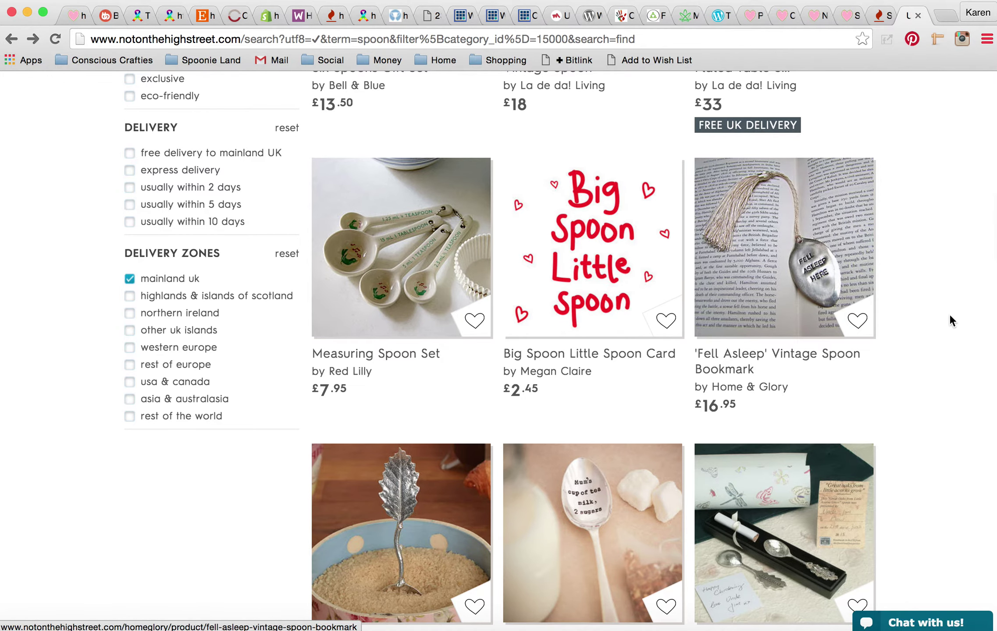
scroll(949, 314, "down", 1)
scroll(949, 314, "down", 5)
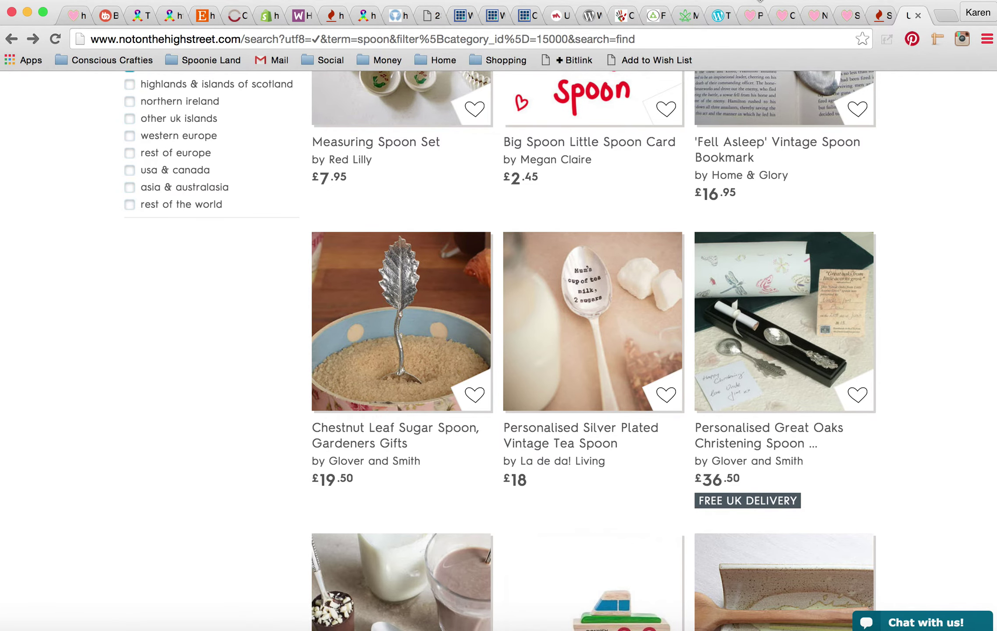
key("super+Tab")
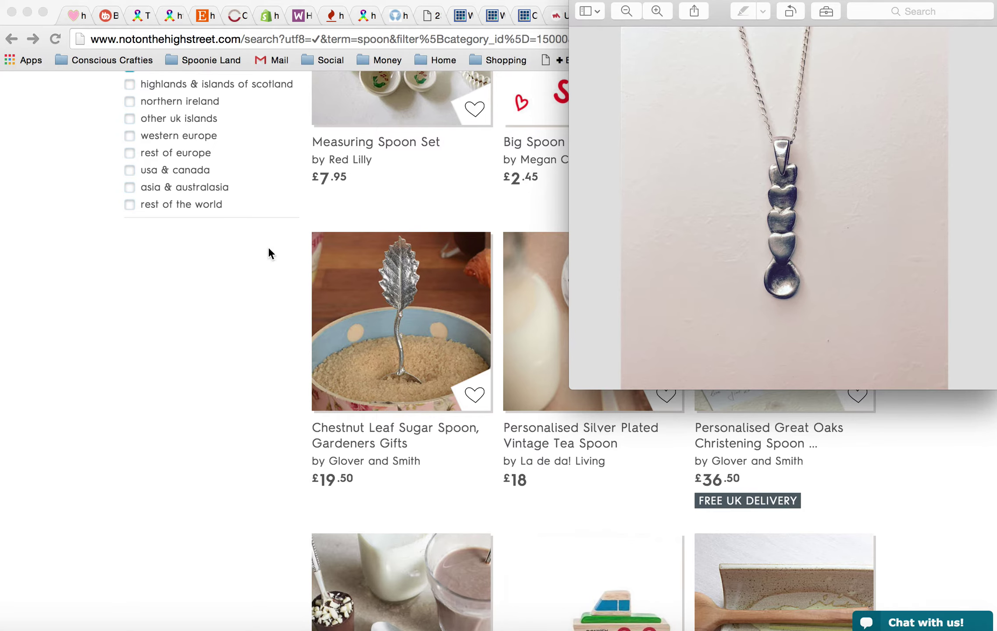
left_click(267, 271)
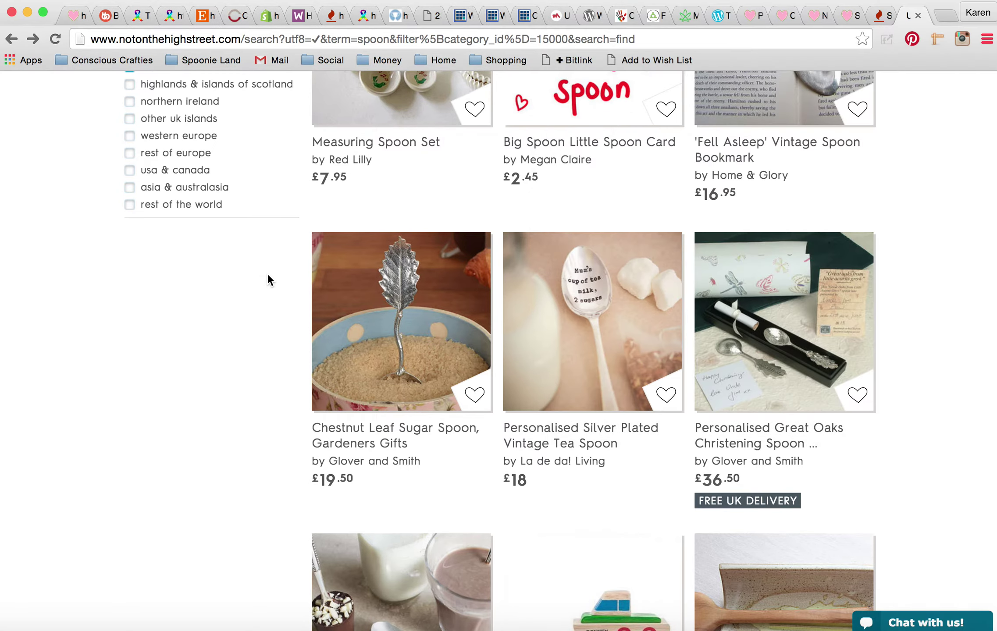
Examine the product photos in the Conscious Crafties pets category and on the Needlefelt Spoonie Hedgehog listing.
left_click(778, 19)
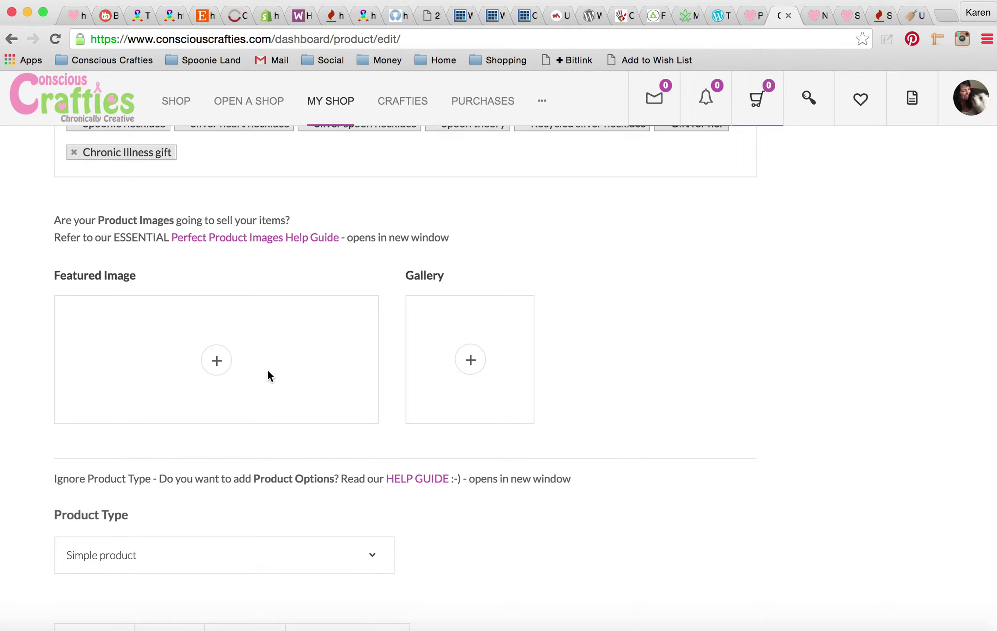
left_click(751, 15)
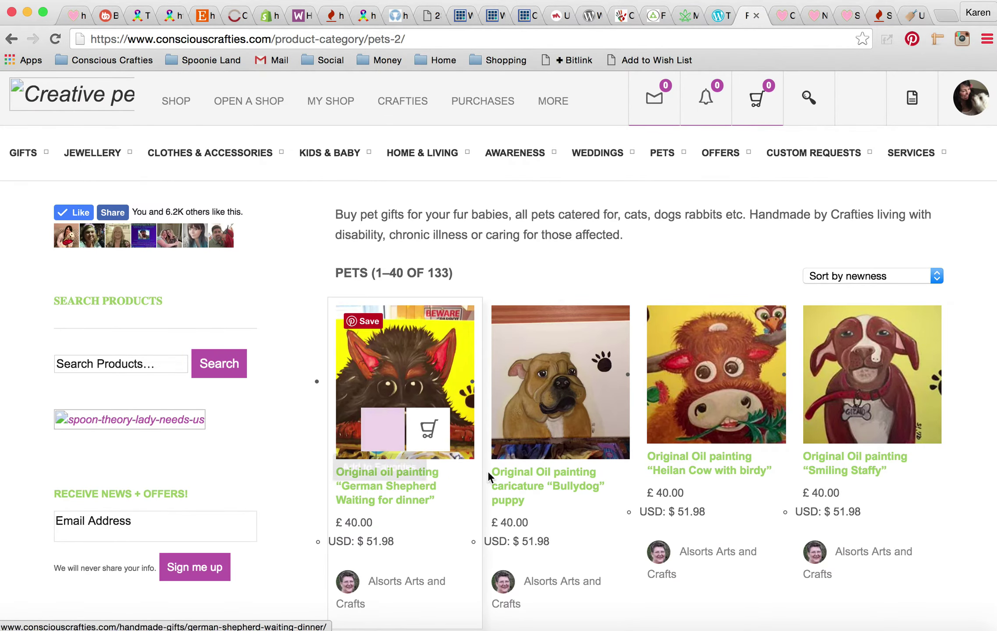
scroll(608, 469, "down", 10)
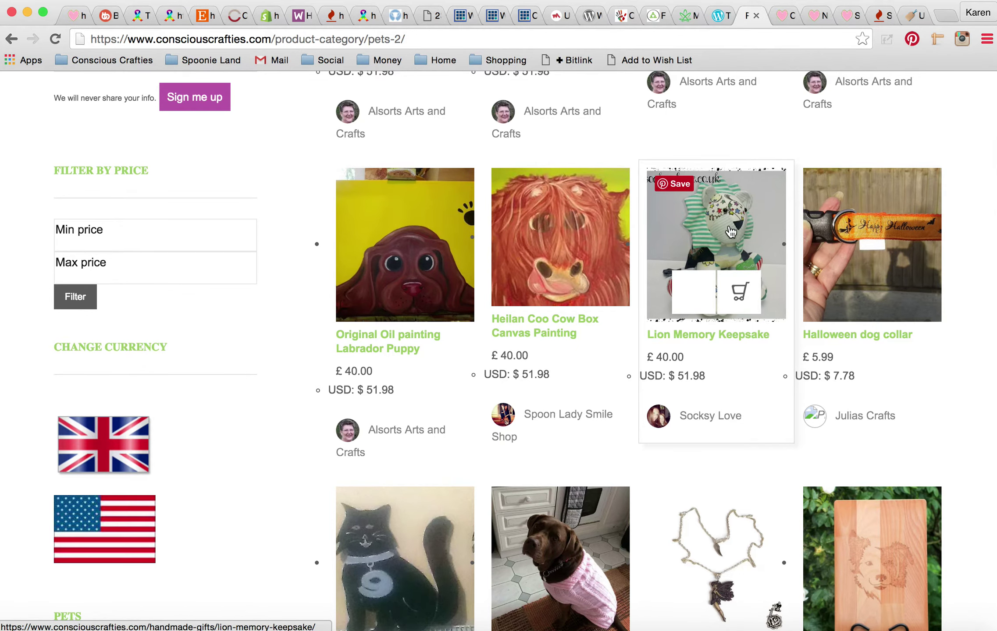
left_click(818, 19)
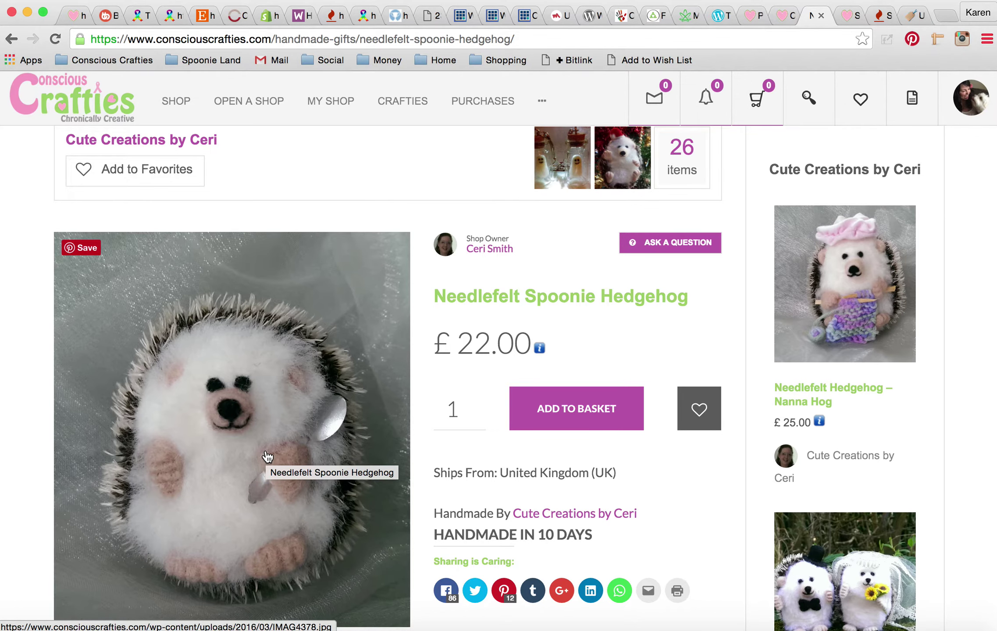
scroll(267, 456, "down", 5)
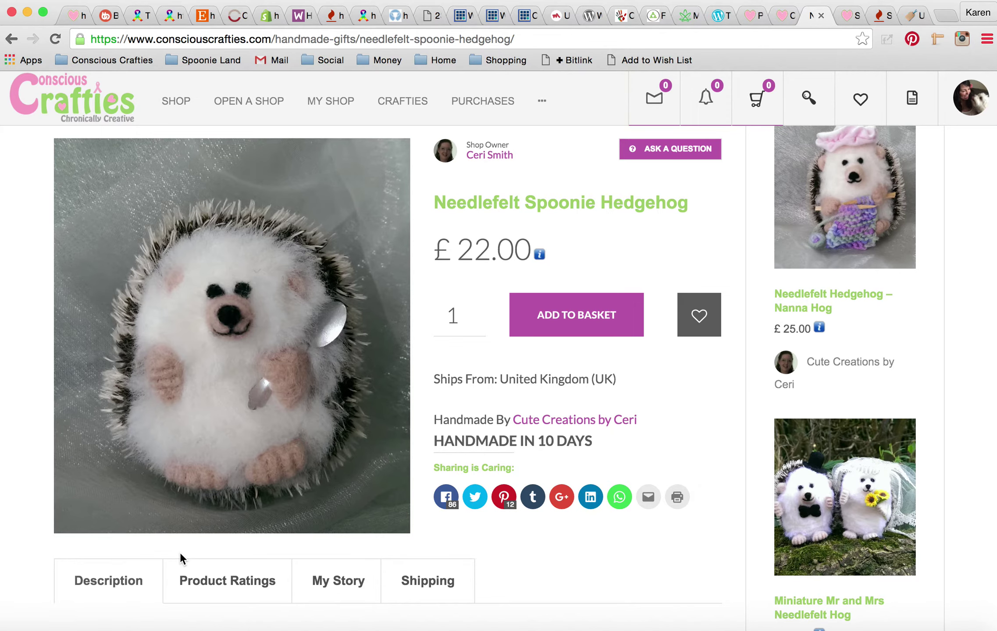
Upload both silver hearts welsh love spoon necklace photos from the Help Guides folder through the product's featured image chooser.
left_click(782, 22)
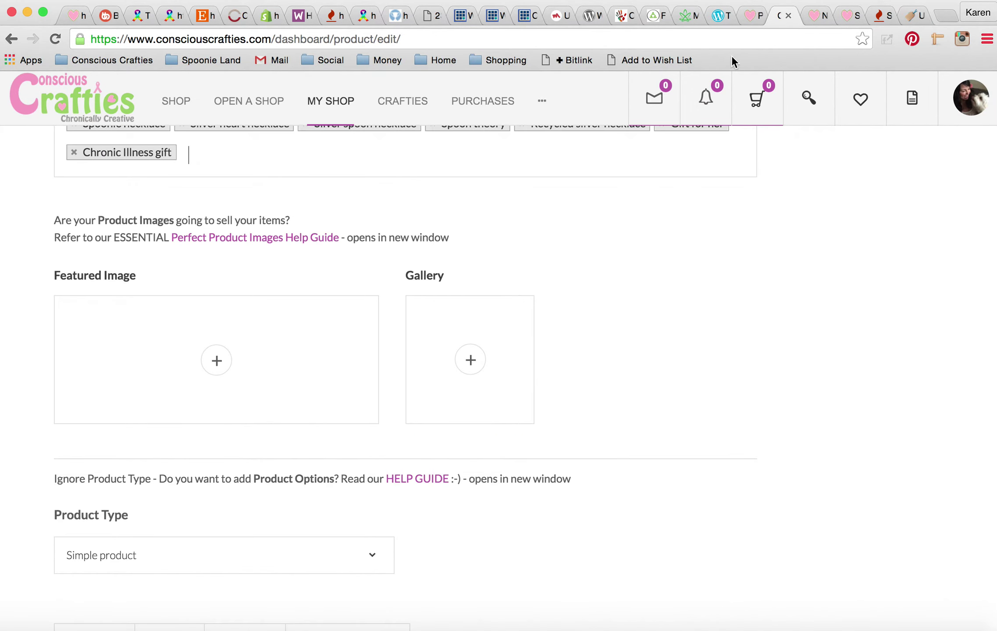
left_click(215, 369)
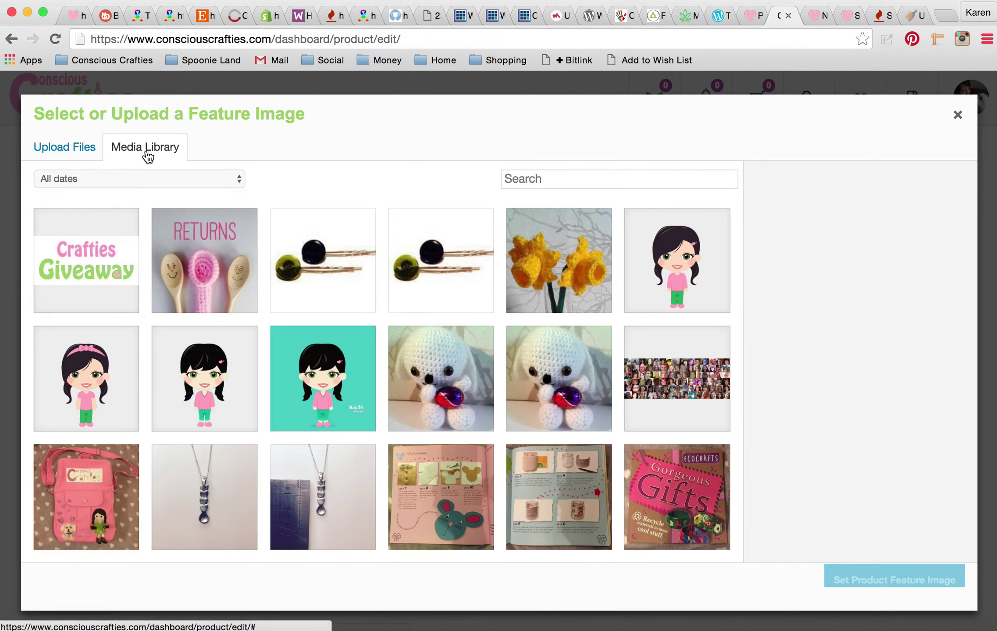
left_click(77, 151)
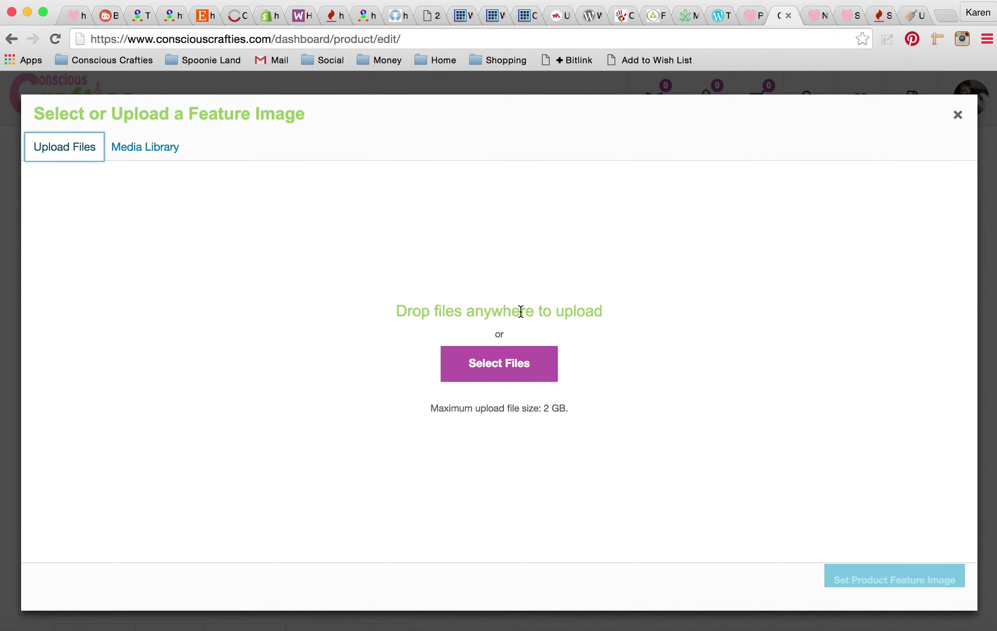
left_click(487, 369)
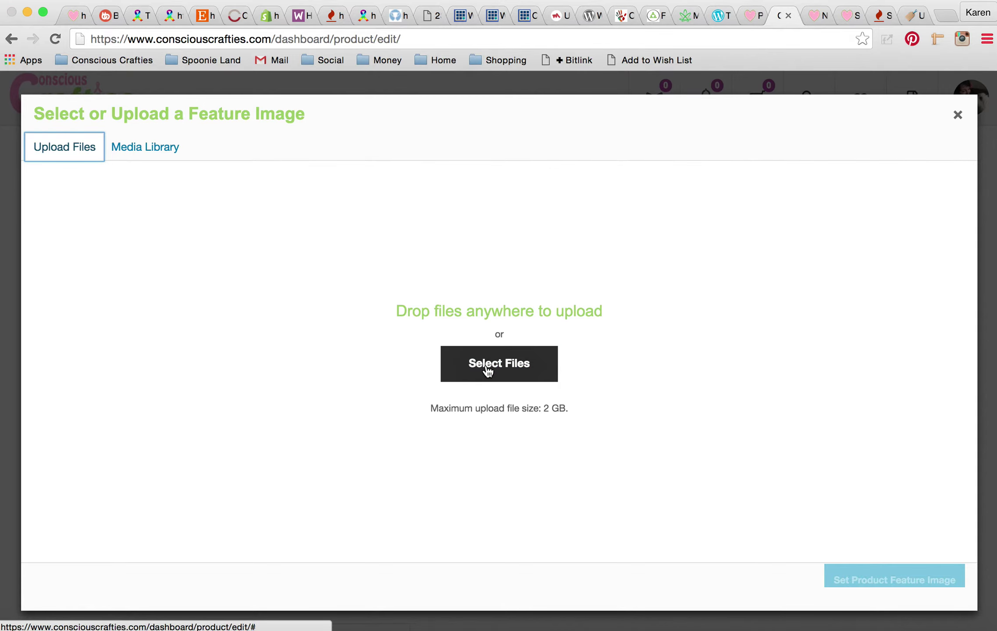
left_click(508, 82)
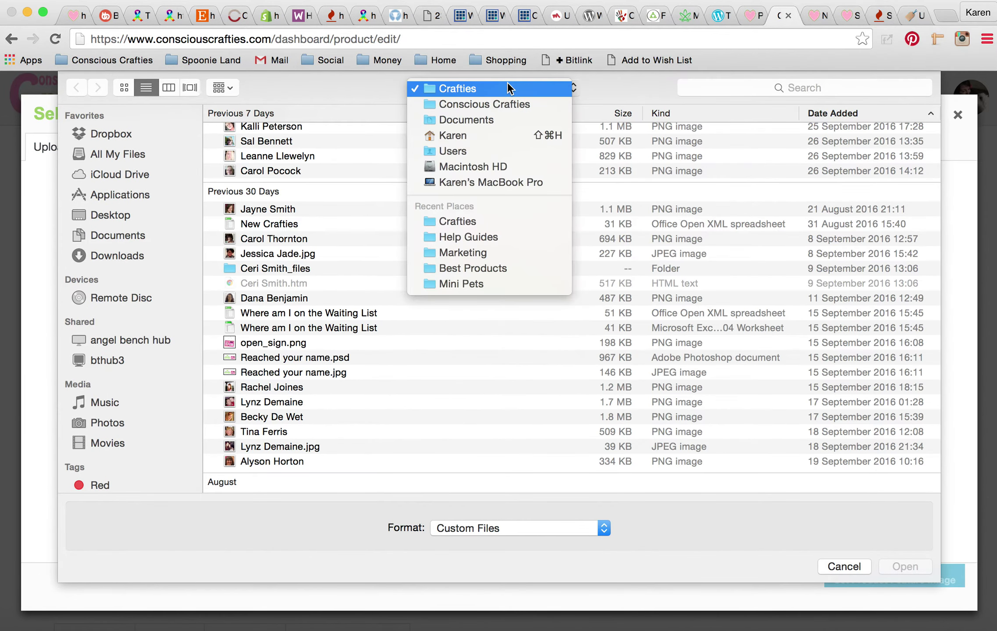
left_click(469, 232)
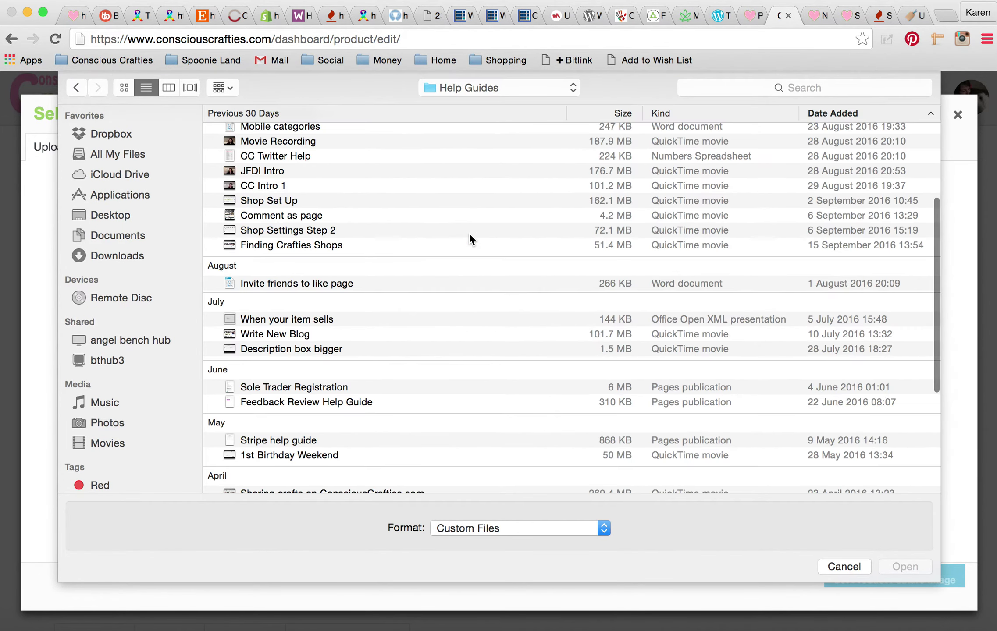
left_click(124, 84)
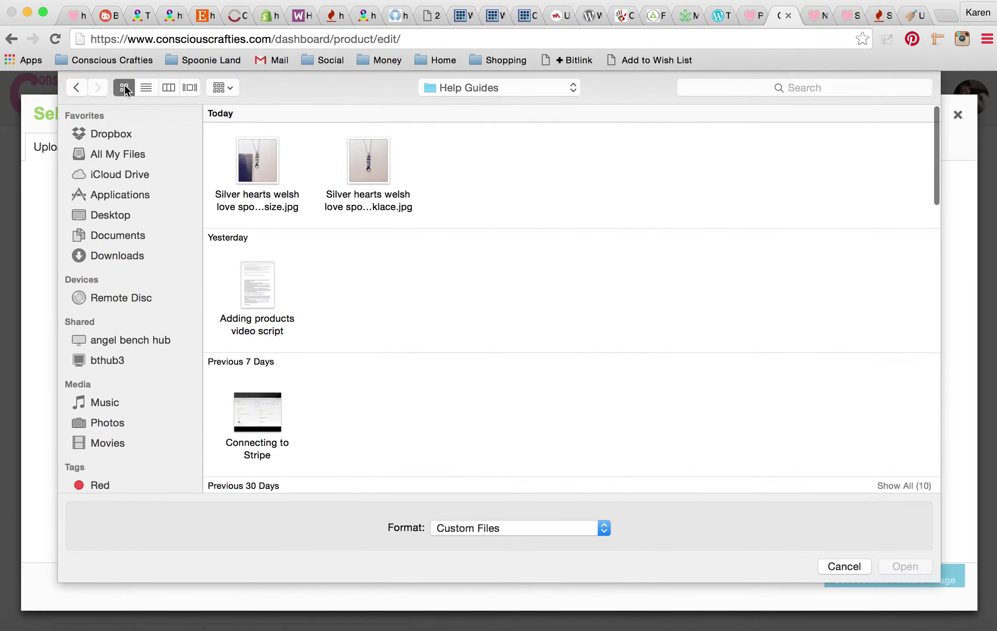
left_click(363, 159)
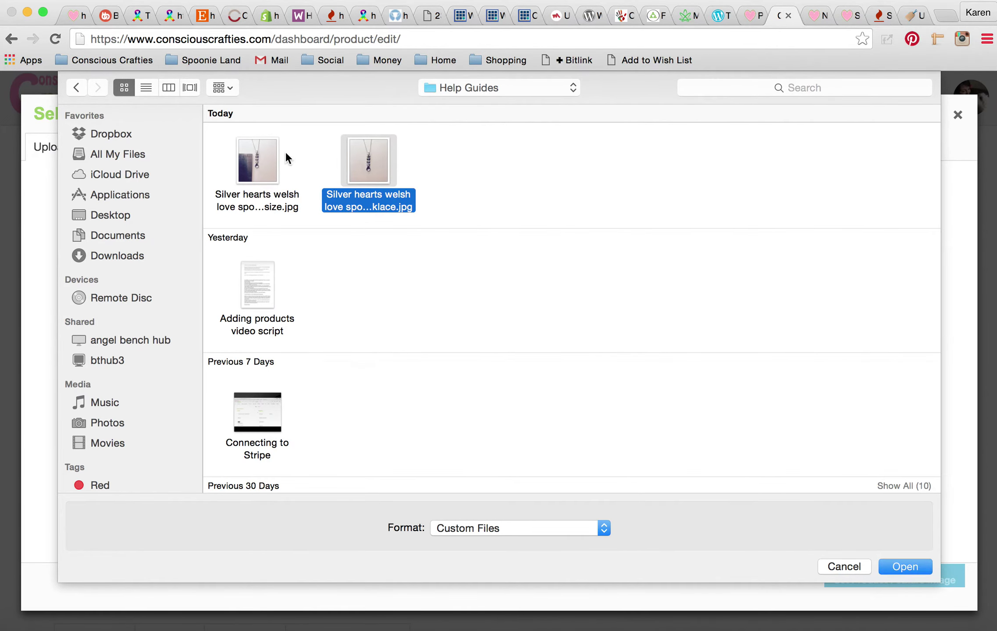
left_click(262, 163, "super")
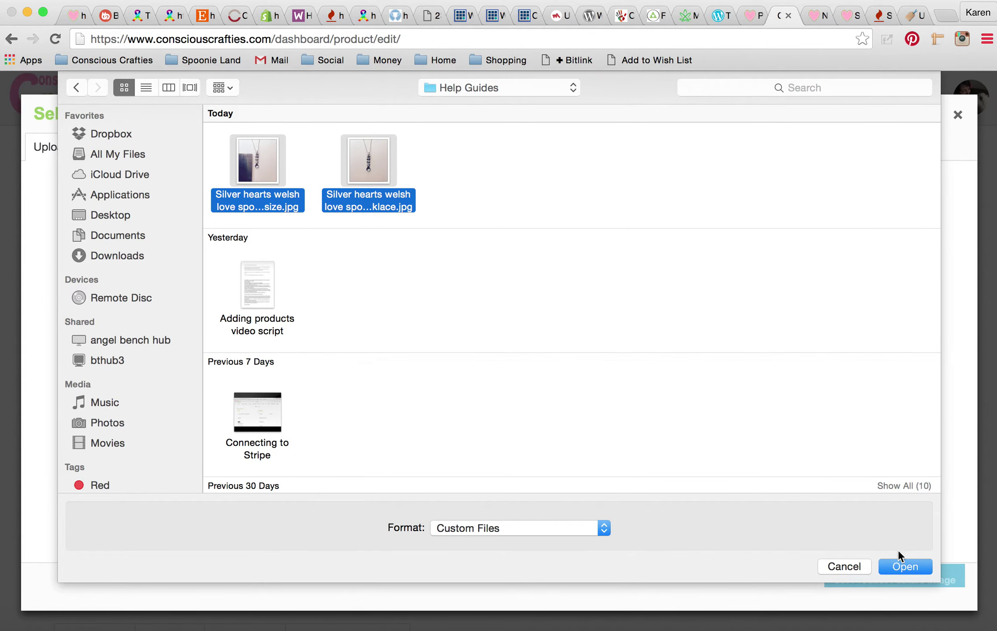
left_click(904, 568)
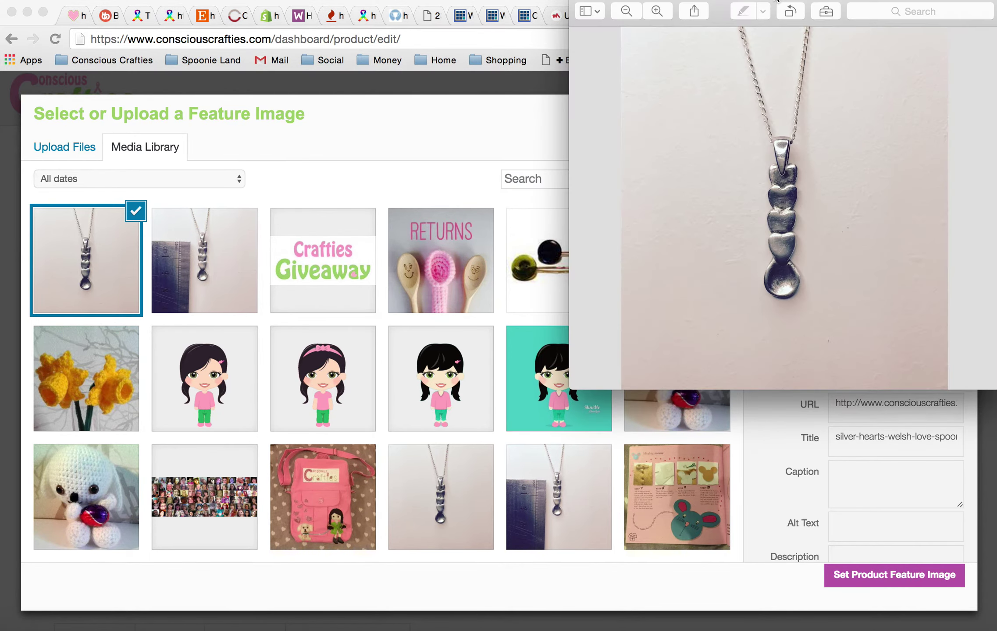
Compare the original necklace photo's file name with the title and URL of the uploaded attachment.
left_click_drag(777, 1, 761, 35)
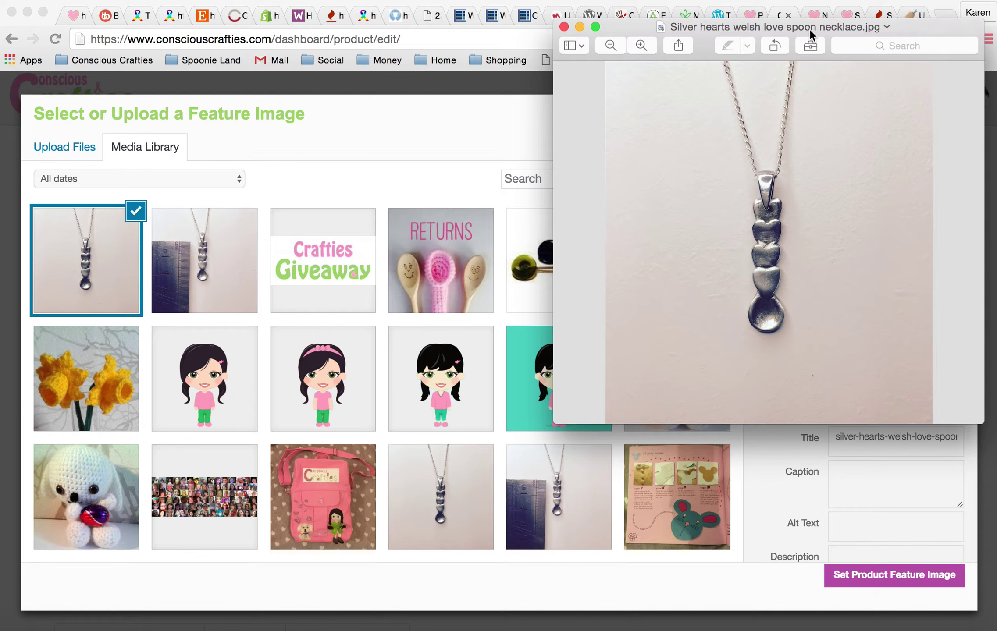
left_click_drag(940, 24, 914, 2)
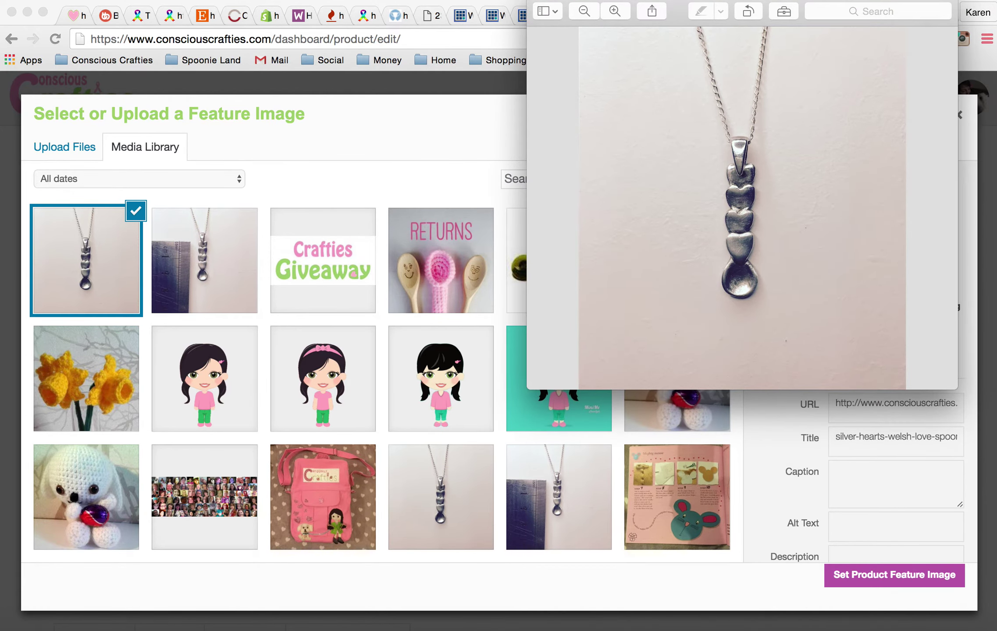
left_click(968, 141)
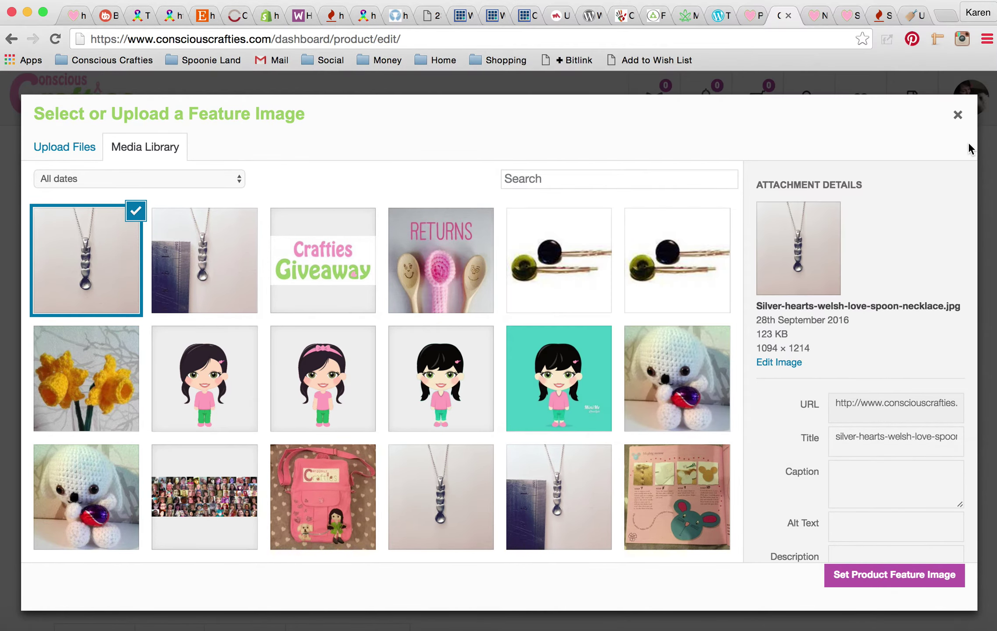
left_click(837, 438)
left_click_drag(838, 438, 976, 437)
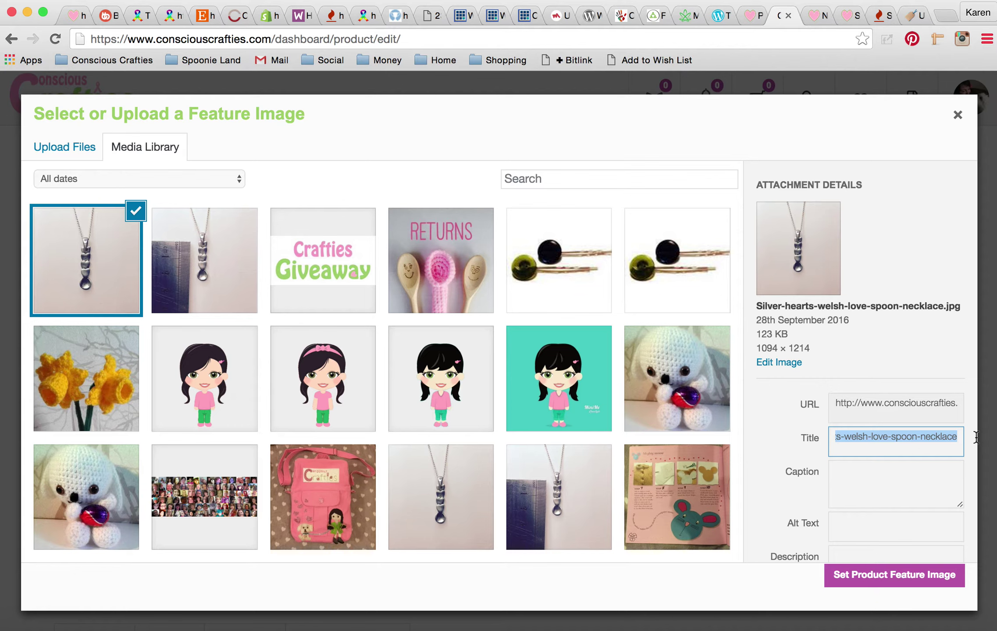
left_click(936, 402)
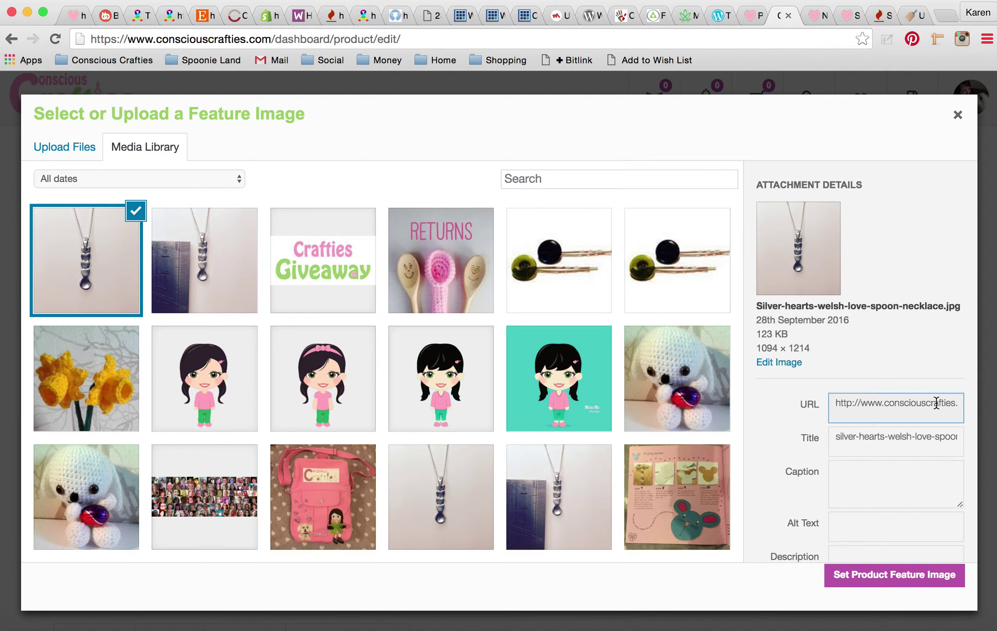
left_click_drag(967, 401, 833, 404)
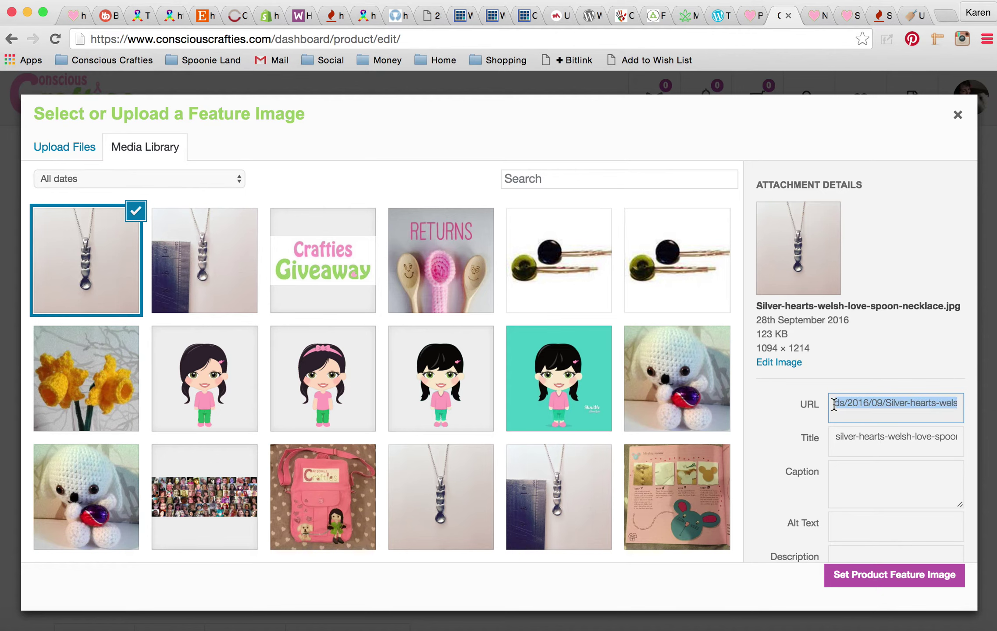
left_click(920, 401)
left_click(886, 357)
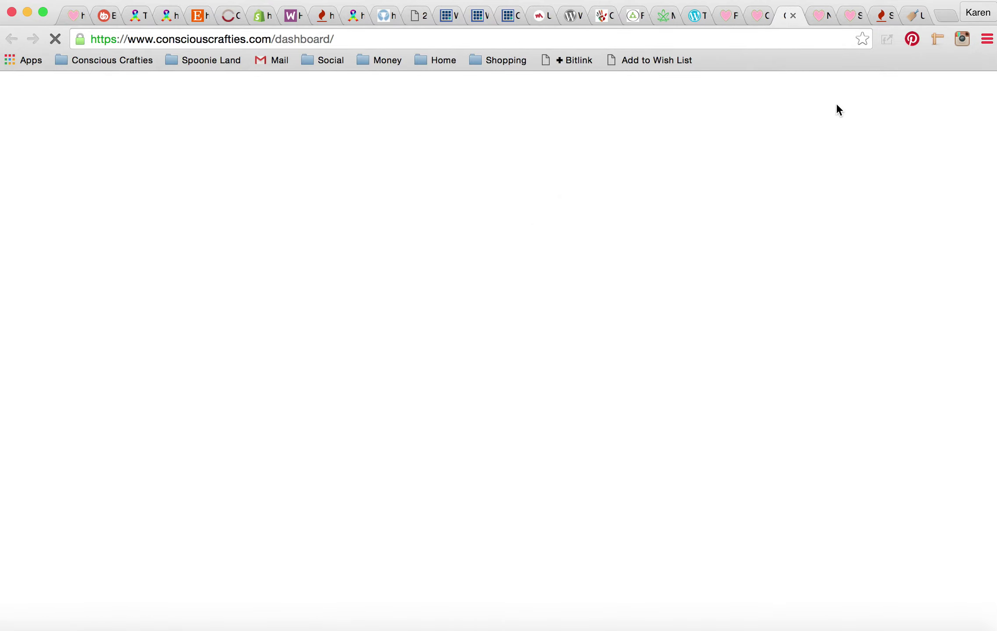
Set the plain necklace photo as the product's featured image and add the necklace size photo with the ruler to the gallery.
left_click(760, 16)
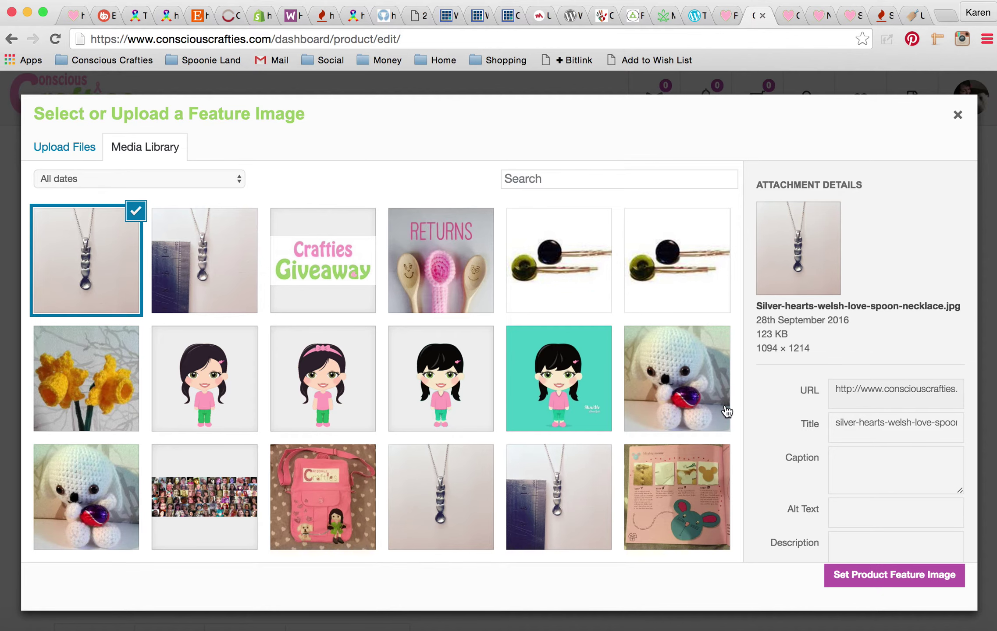
left_click(868, 577)
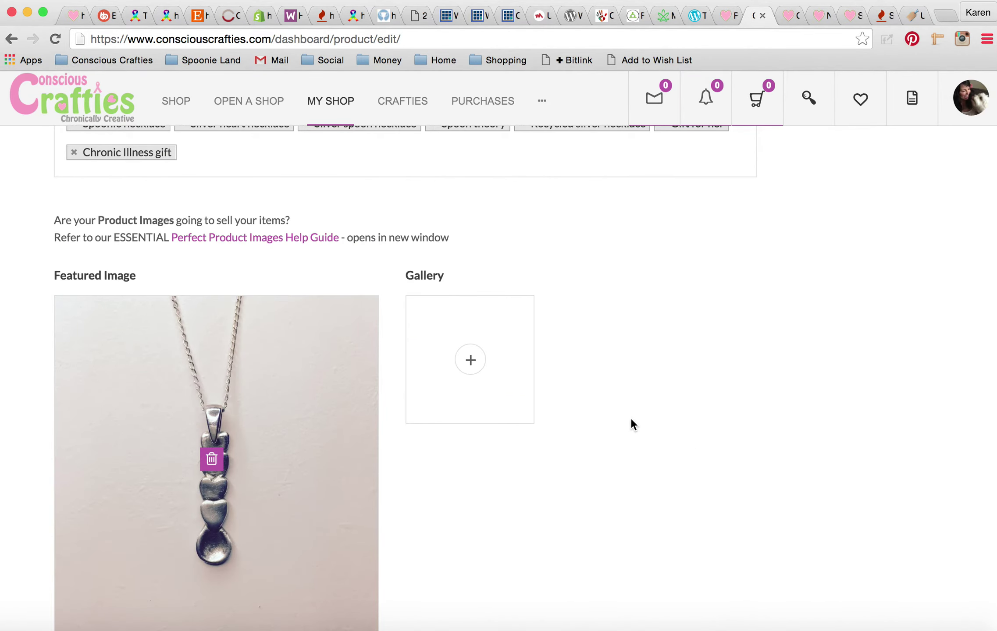
left_click(477, 360)
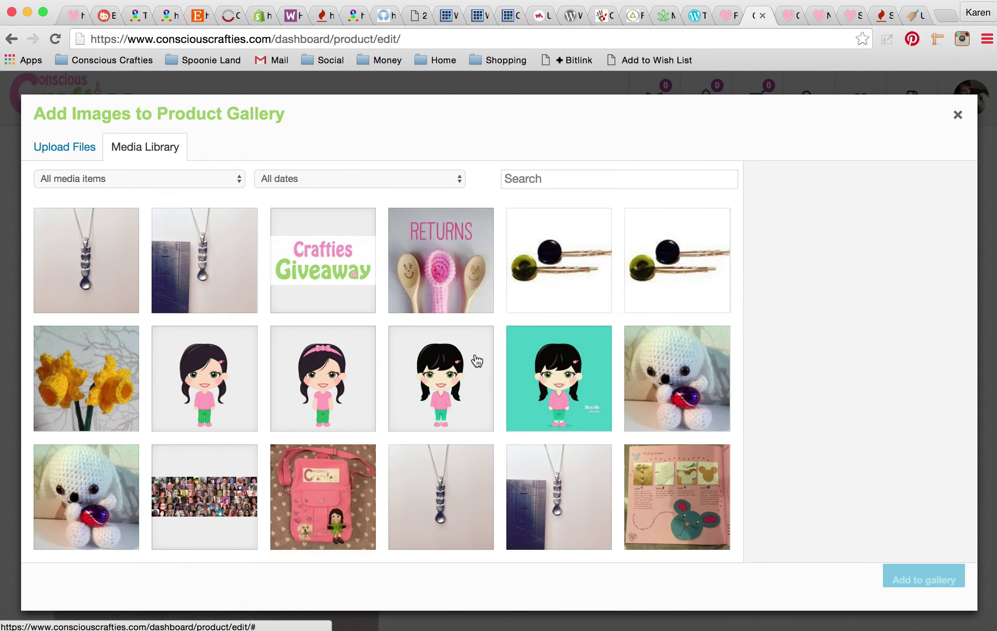
left_click(238, 269)
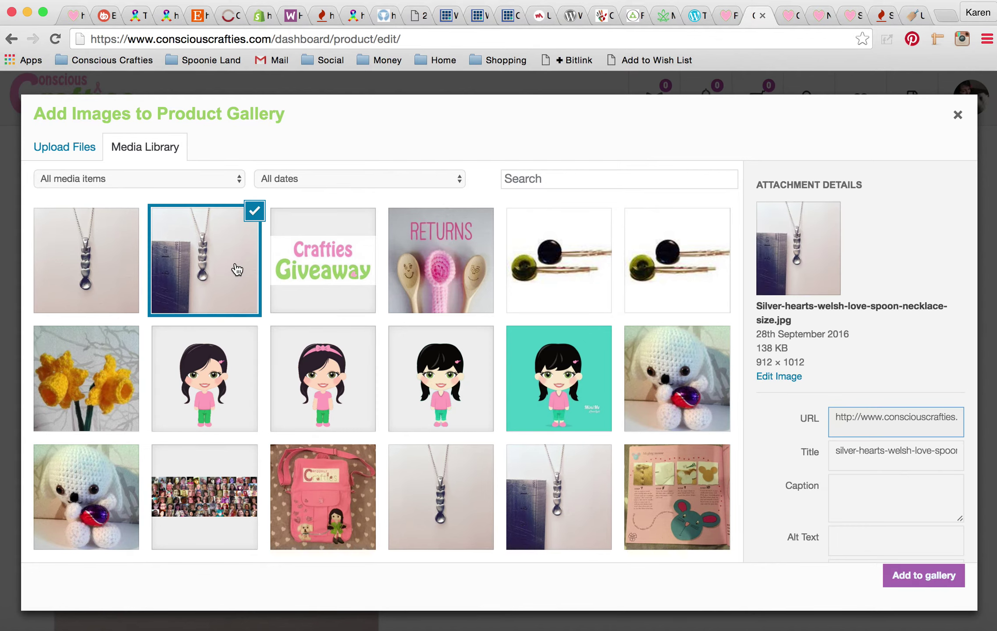
left_click(922, 581)
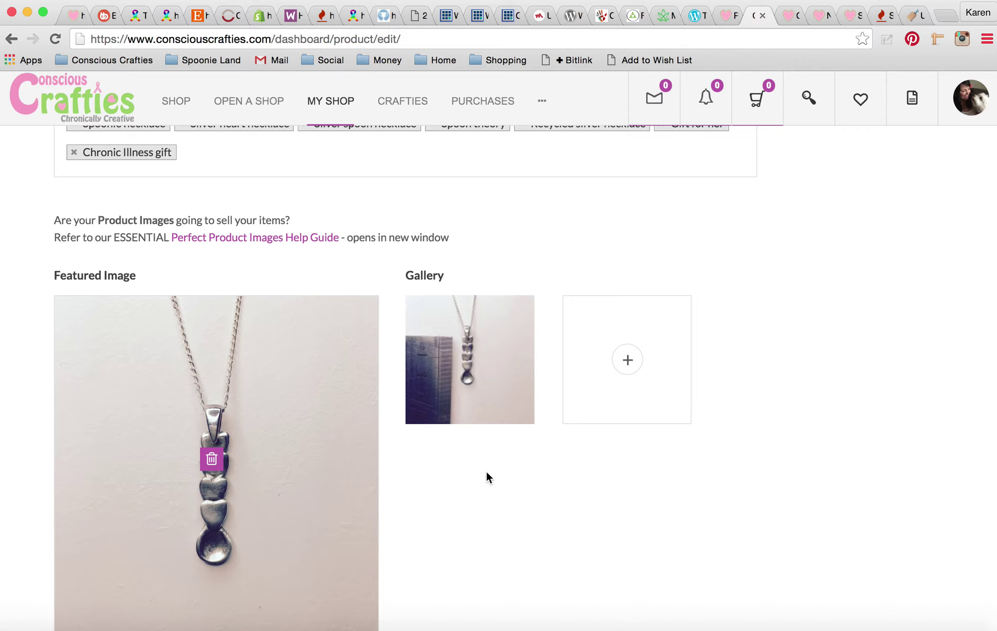
Set the product's regular price to £45 and its sale price to £40.
scroll(752, 450, "down", 10)
scroll(753, 454, "down", 2)
right_click(752, 448)
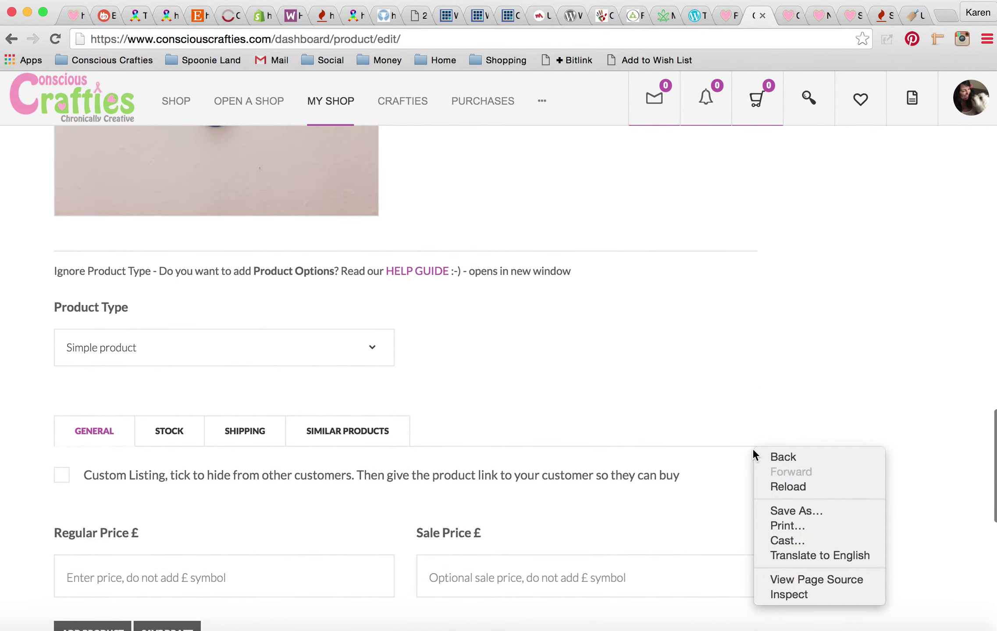
left_click(835, 324)
scroll(835, 324, "down", 3)
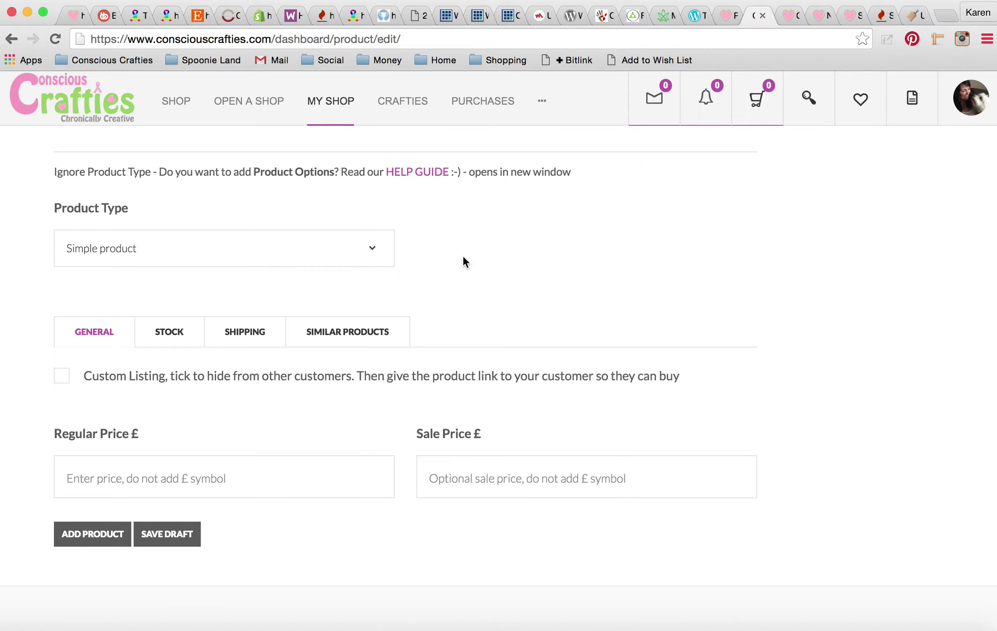
scroll(464, 259, "down", 1)
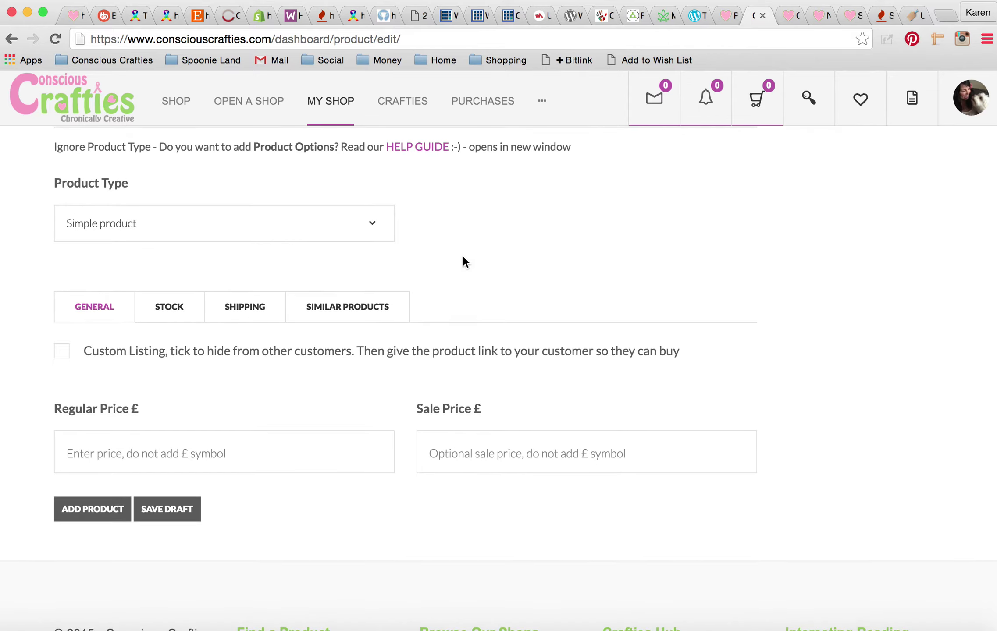
scroll(463, 257, "down", 5)
scroll(464, 257, "down", 1)
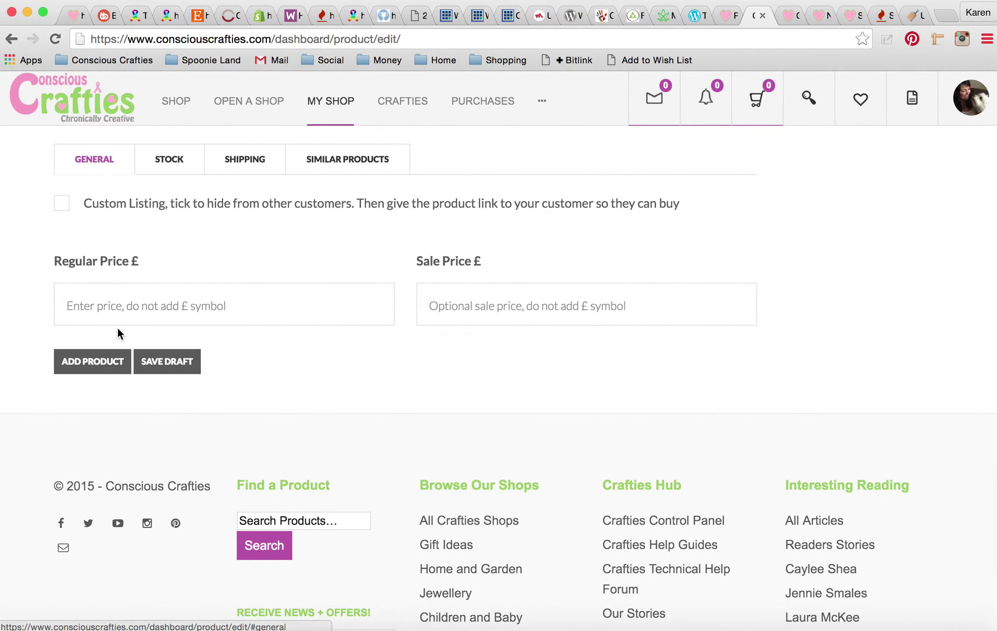
left_click(118, 304)
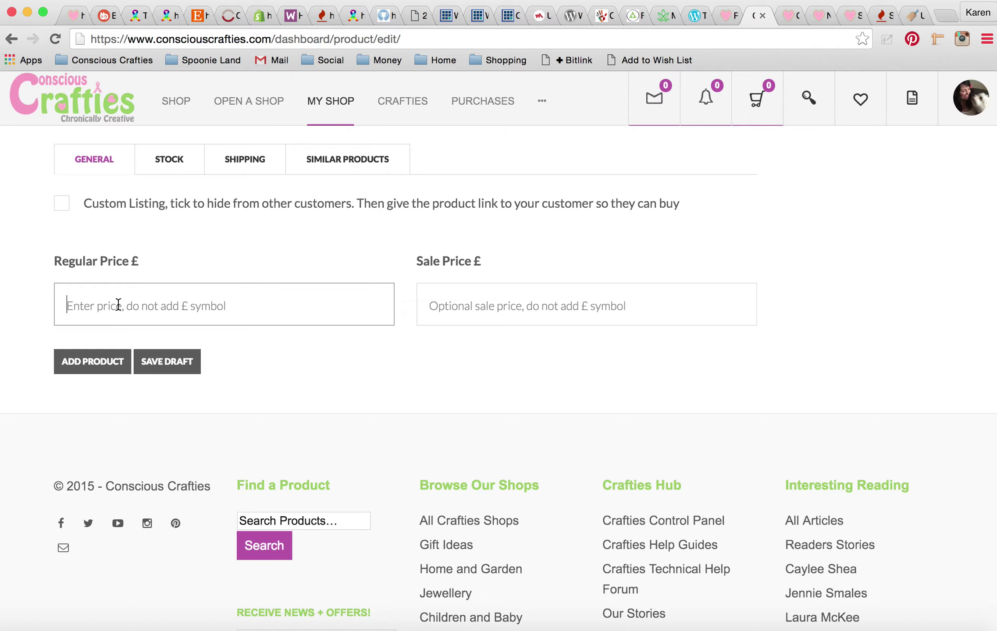
type("45")
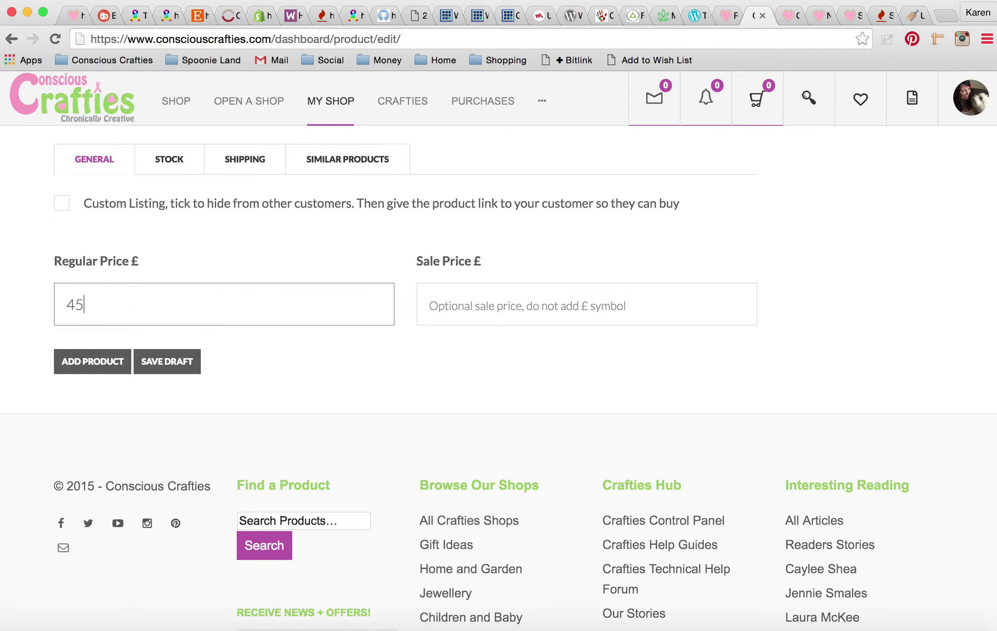
left_click(456, 306)
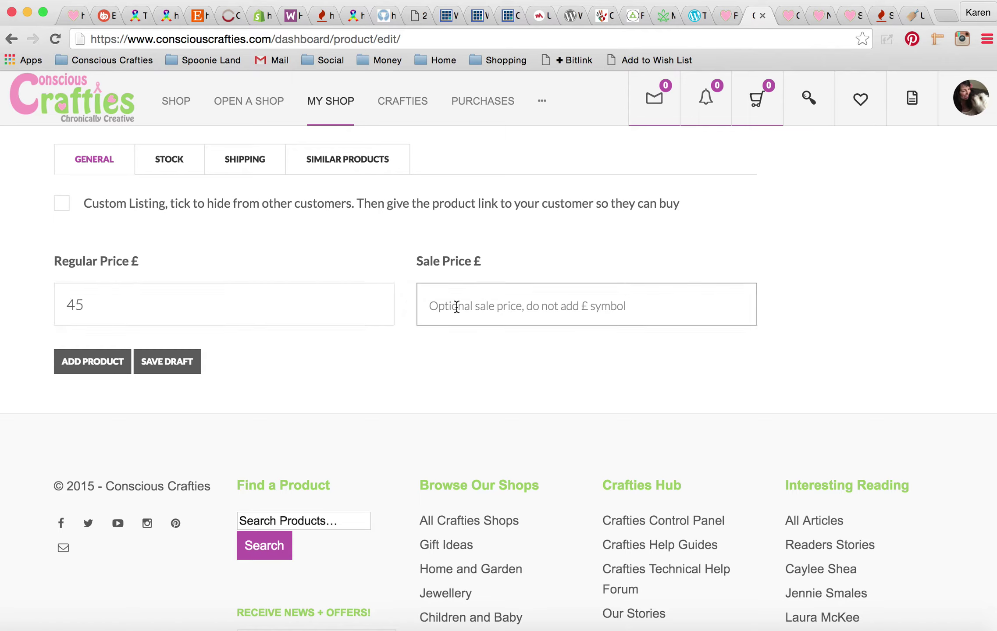
type("40")
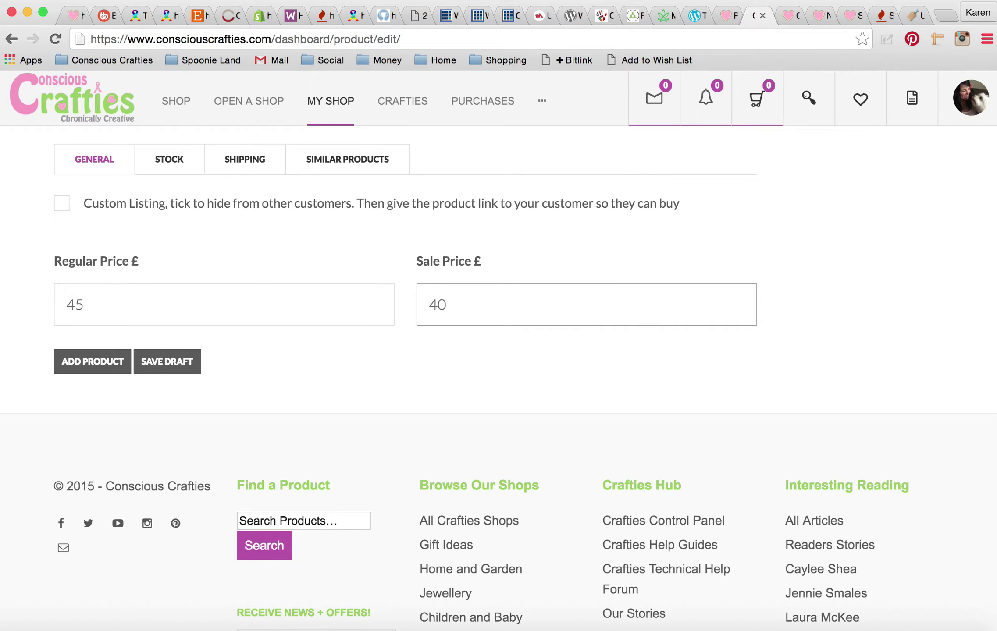
Try the Custom Listing option that hides the product from other customers, and clear it again.
left_click(836, 302)
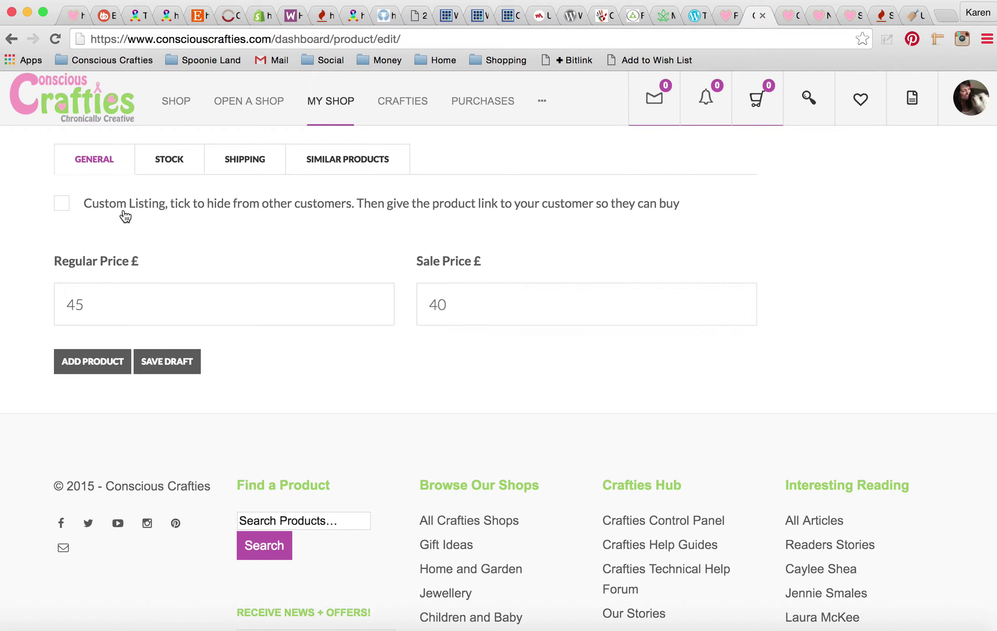
left_click(64, 206)
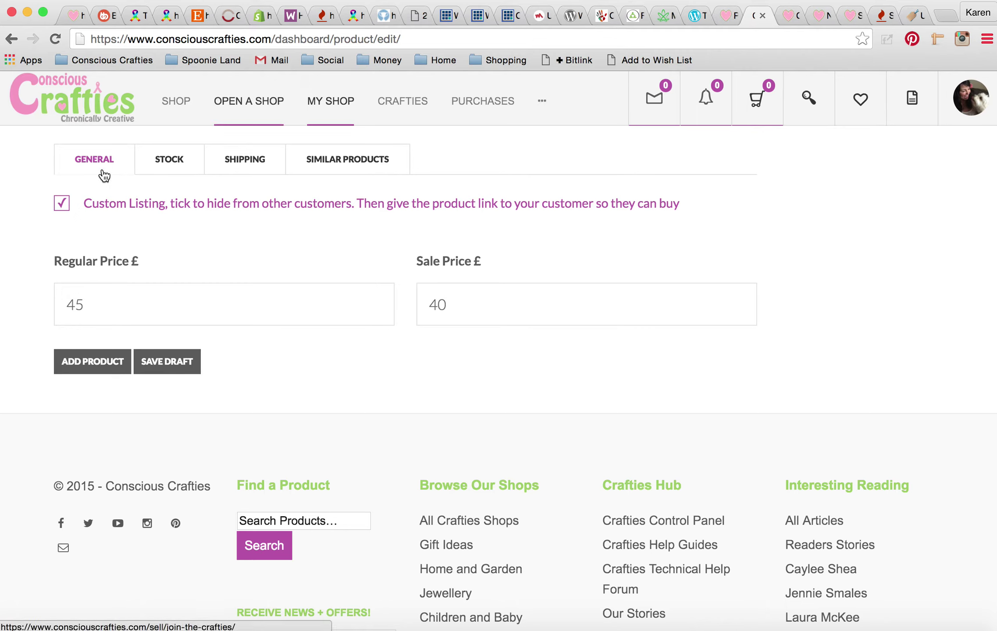
left_click(64, 206)
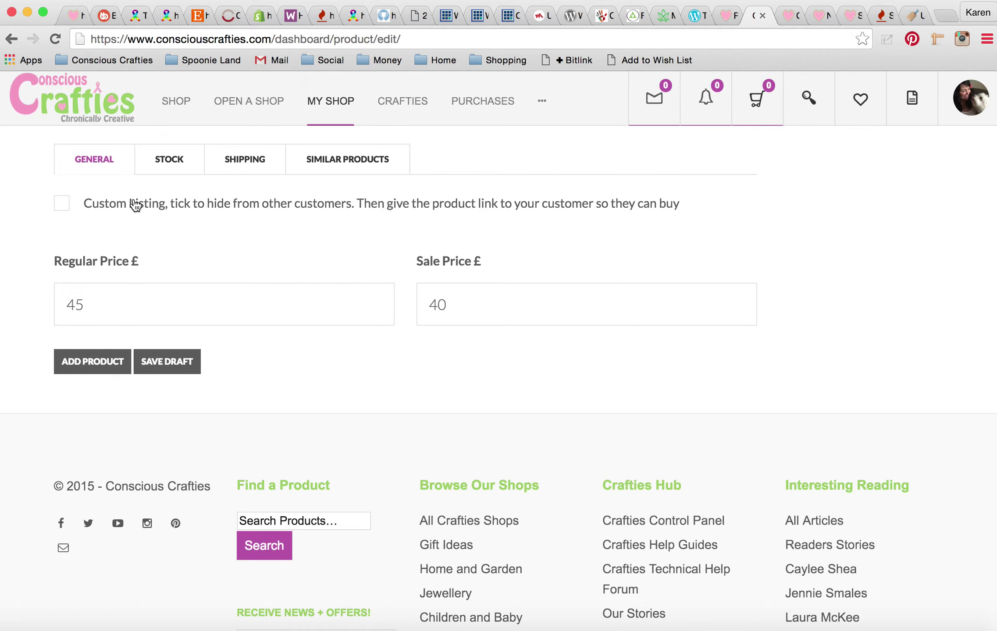
Mark the product as having a limited quantity and set its stock quantity to 10.
left_click(167, 168)
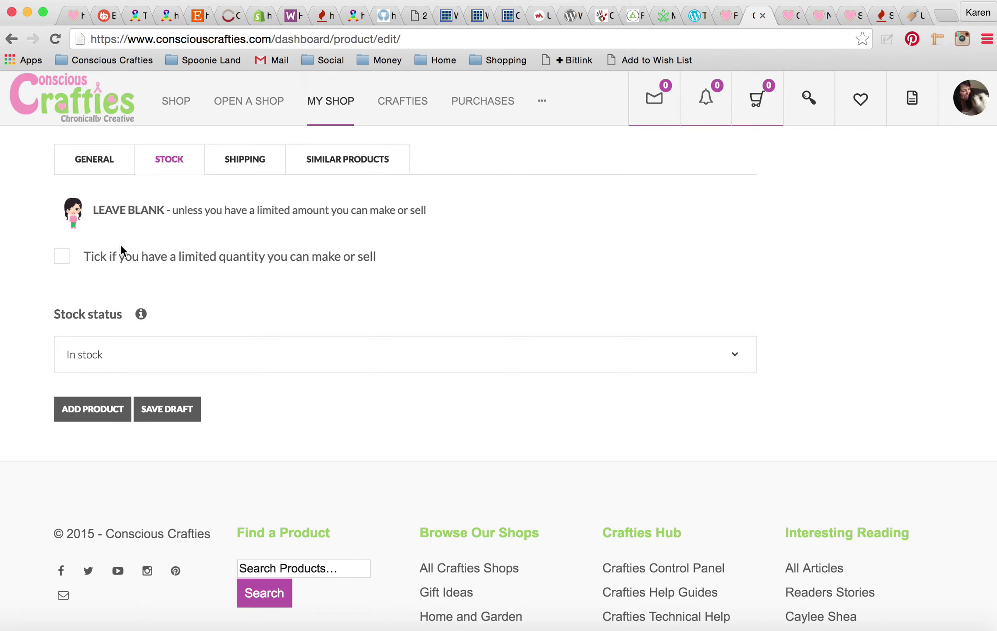
left_click(64, 264)
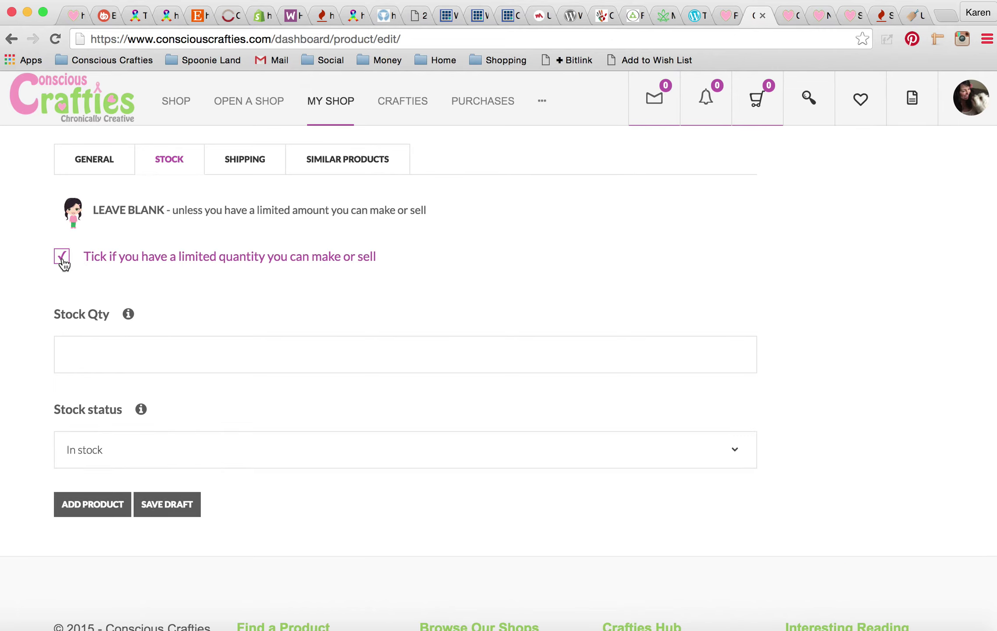
left_click(81, 351)
type("10")
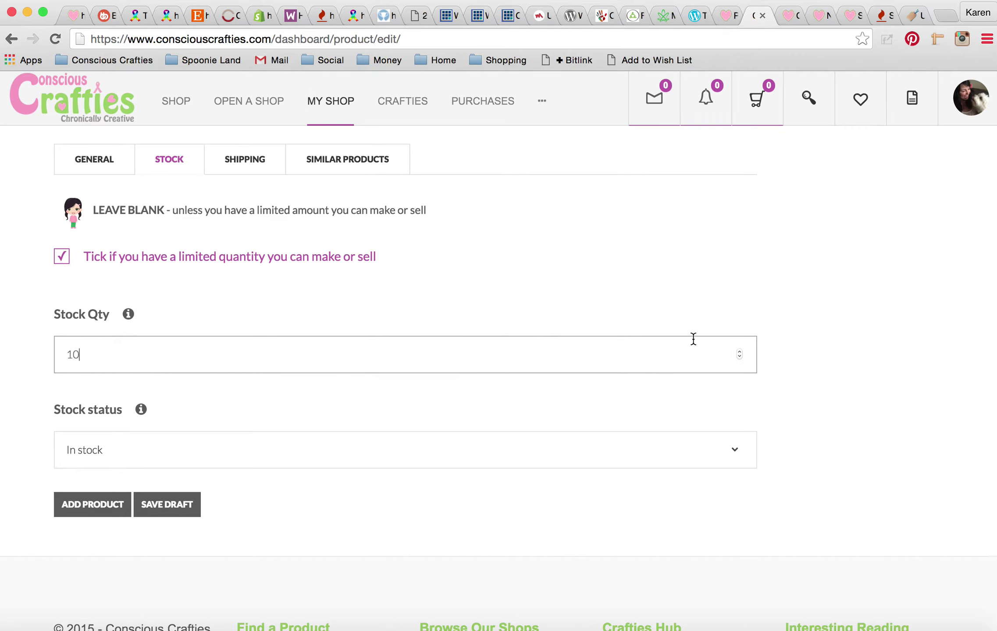
left_click(739, 352)
left_click(739, 358)
left_click(821, 360)
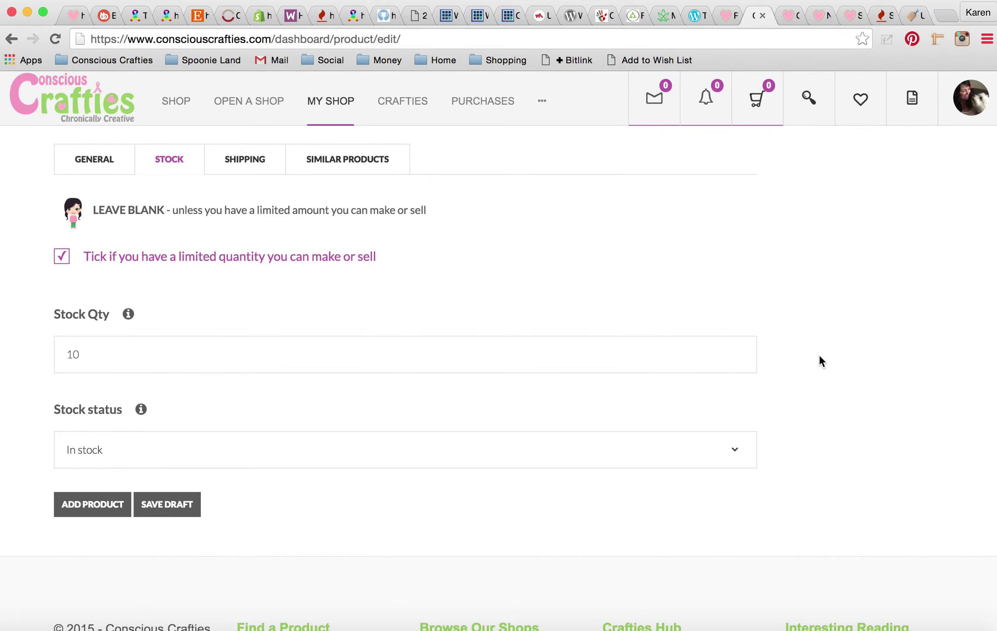
Offer free shipping for the necklace within the seller's own country.
left_click(245, 160)
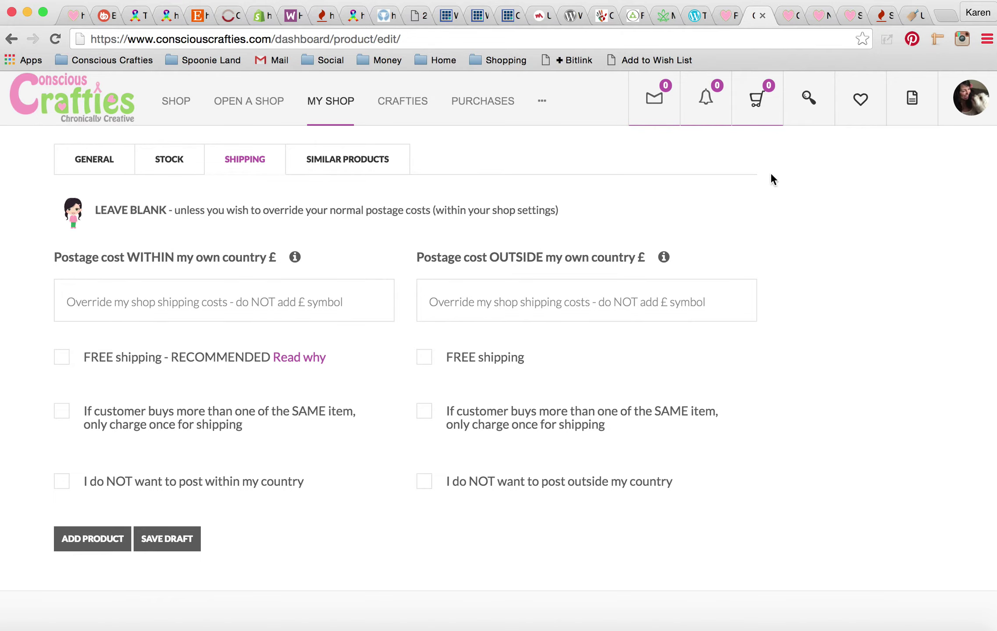
scroll(770, 172, "up", 7)
scroll(771, 178, "up", 20)
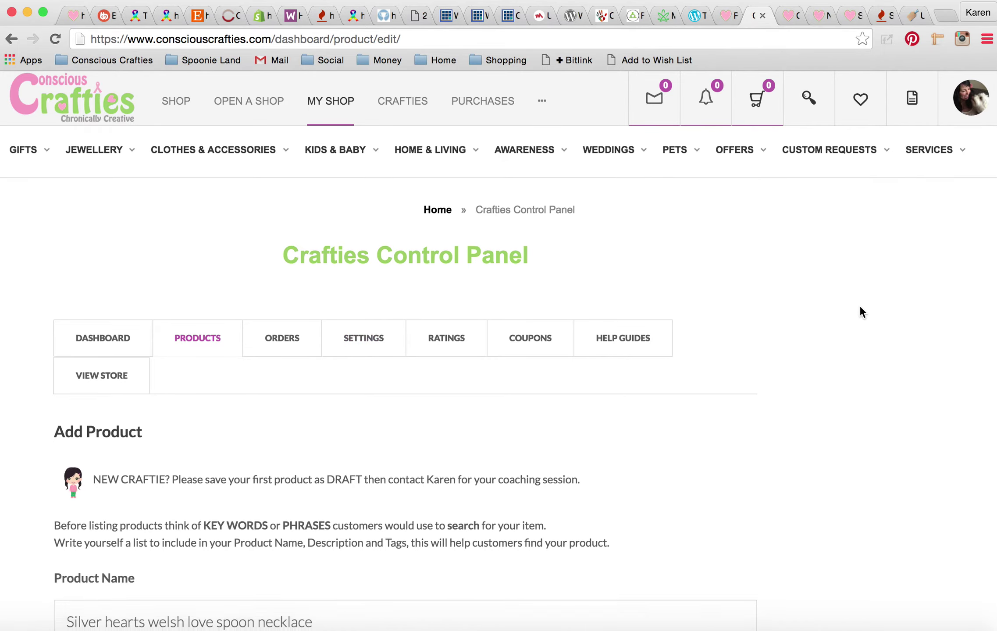
scroll(860, 311, "down", 20)
scroll(859, 311, "down", 20)
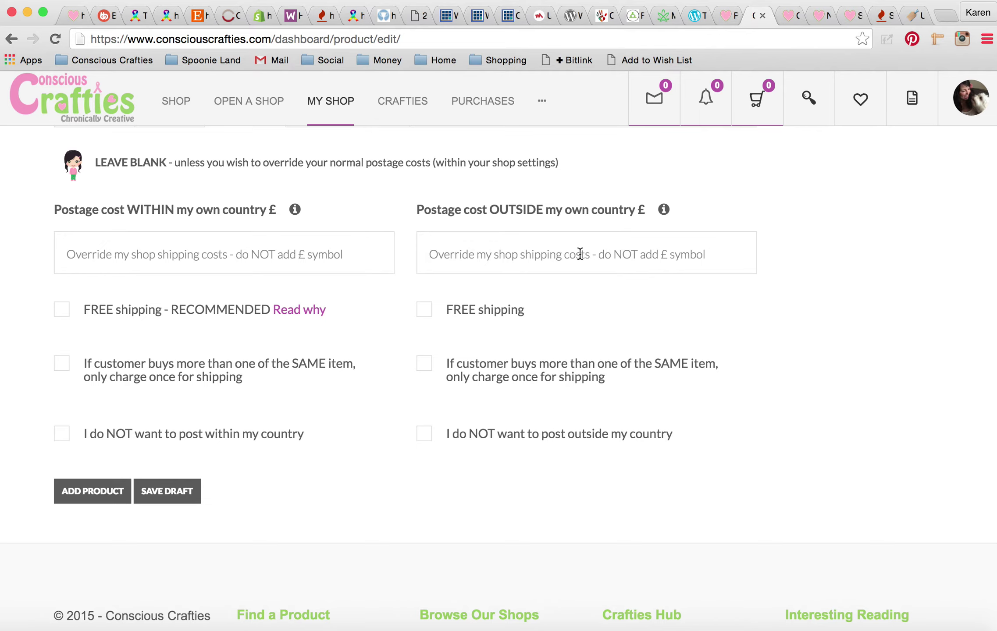
left_click(352, 256)
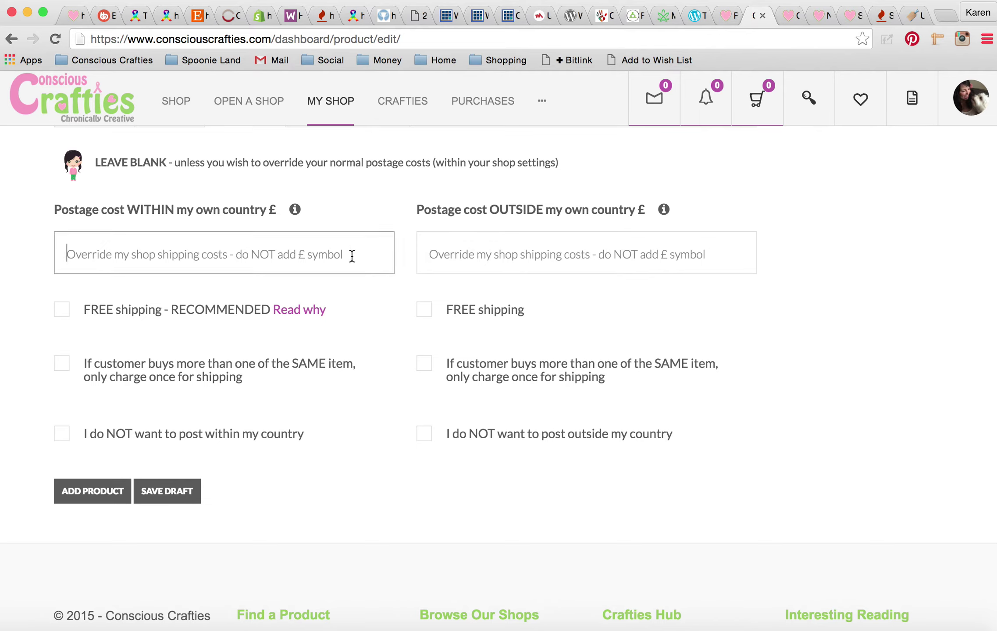
left_click(62, 311)
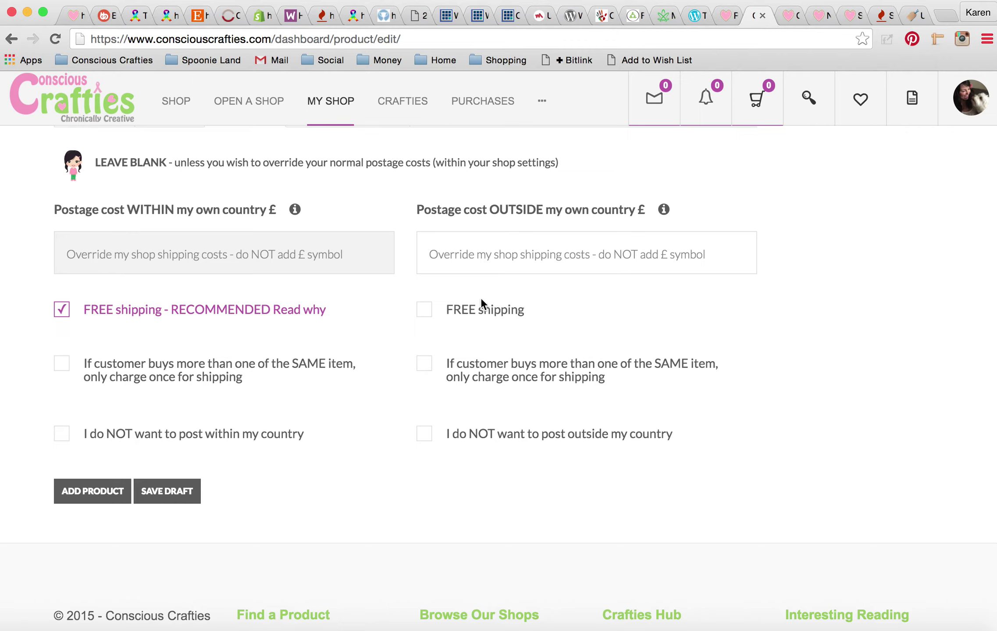
Set postage outside the seller's country to £4, charging shipping only once when a customer buys several of the same item.
left_click(465, 255)
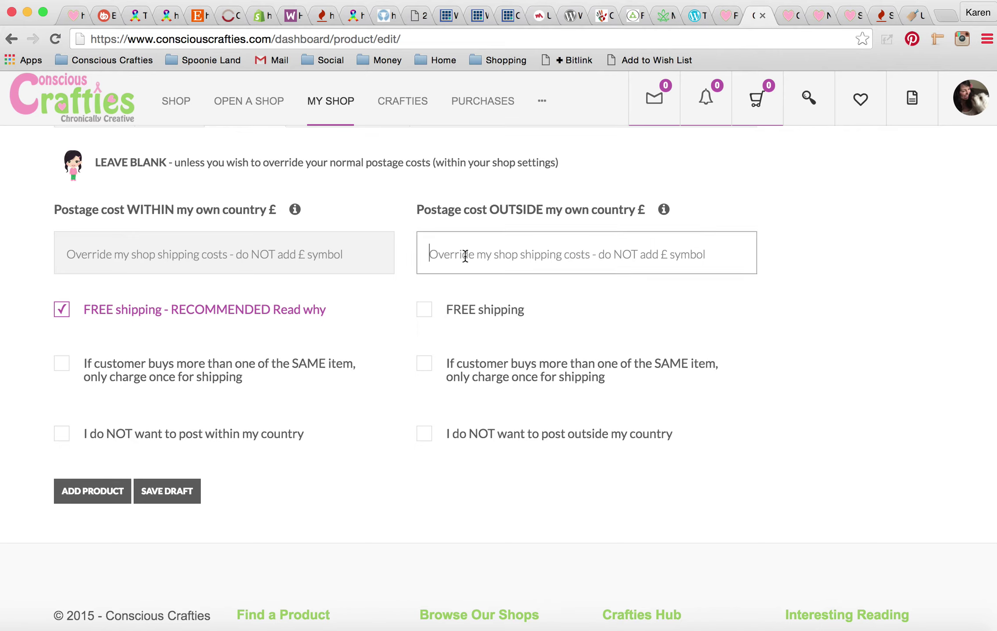
type("4")
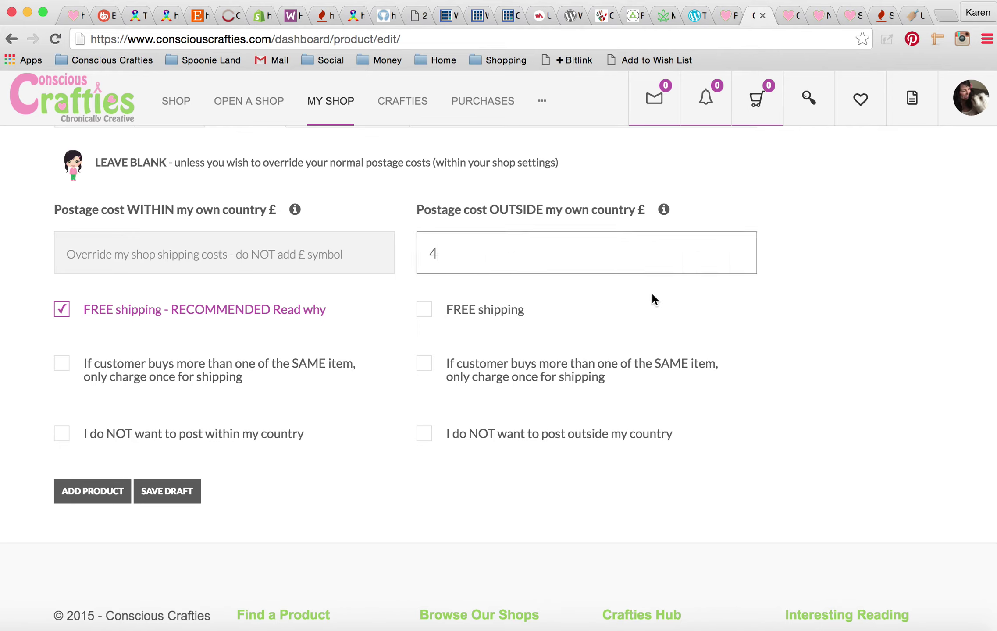
left_click(790, 334)
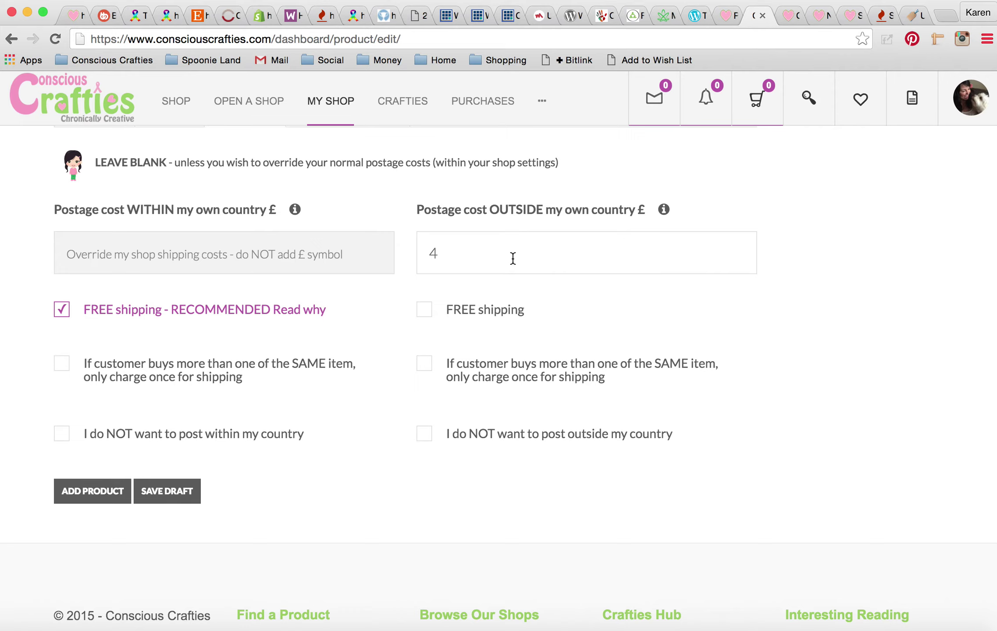
left_click(426, 367)
scroll(424, 441, "up", 2)
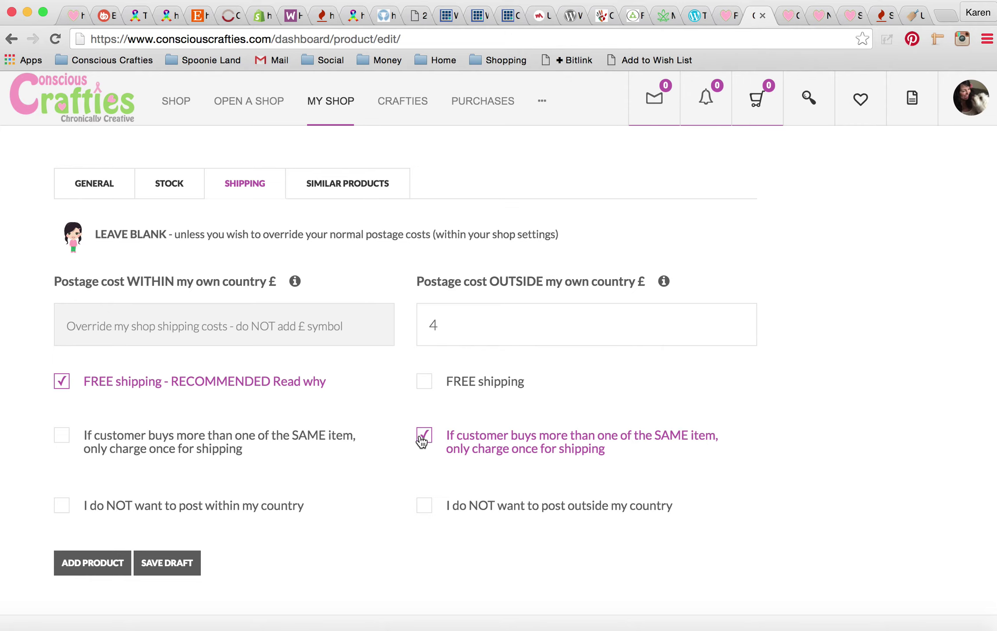
scroll(464, 187, "up", 1)
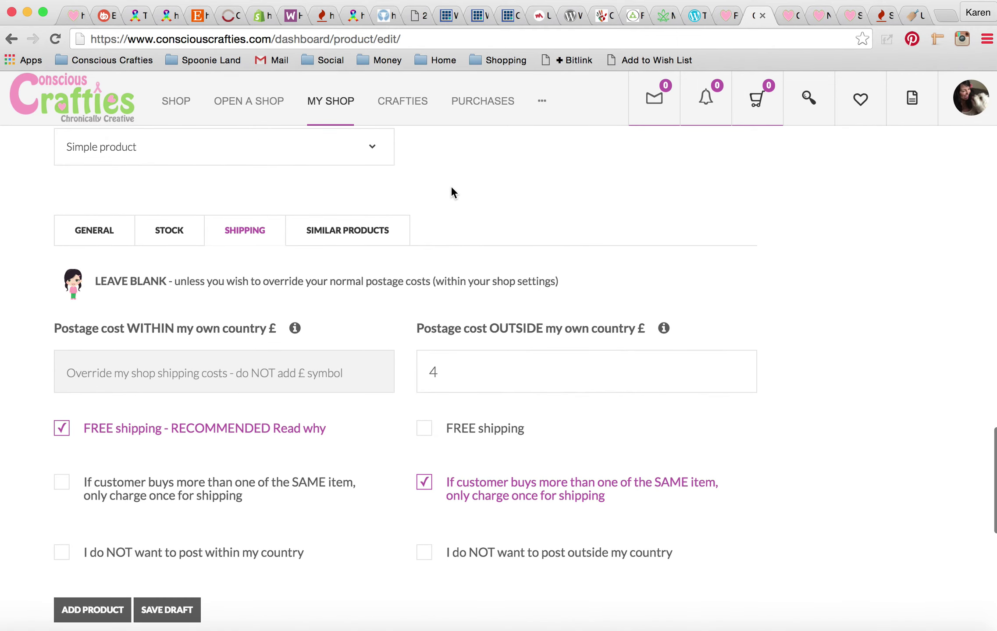
Open the product's similar products settings and examine how related items are advertised on the Needlefelt Spoonie Hedgehog product page.
left_click(373, 233)
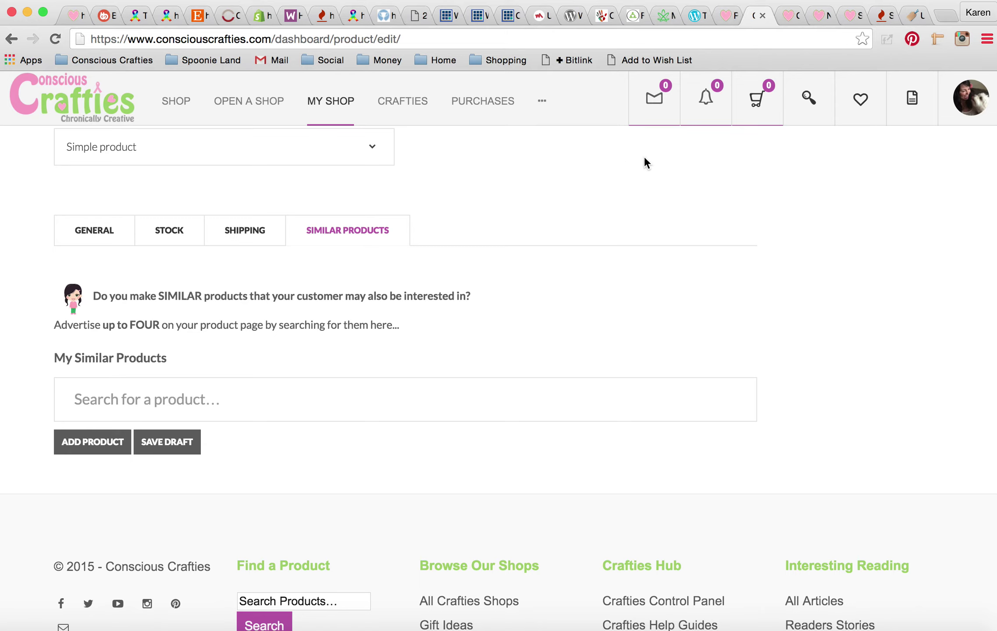
left_click(790, 17)
left_click(811, 14)
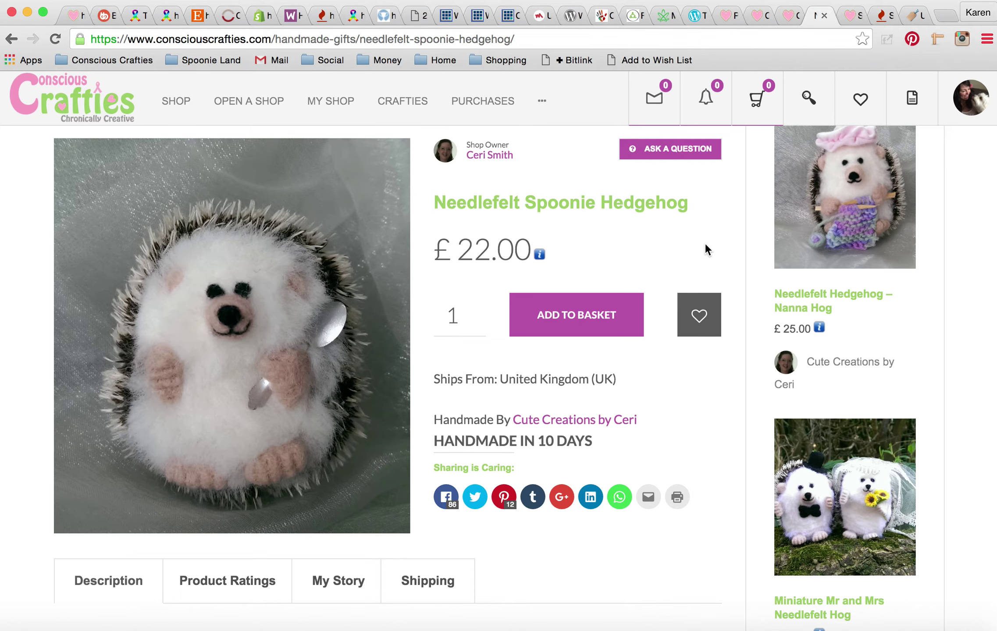
scroll(754, 223, "up", 3)
right_click(754, 223)
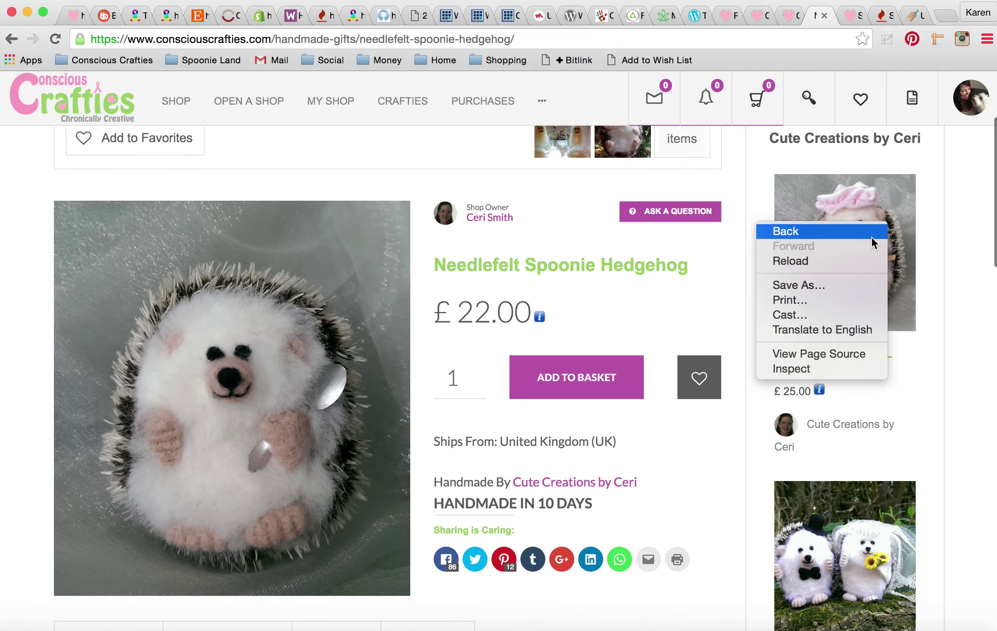
left_click(947, 234)
scroll(948, 234, "down", 6)
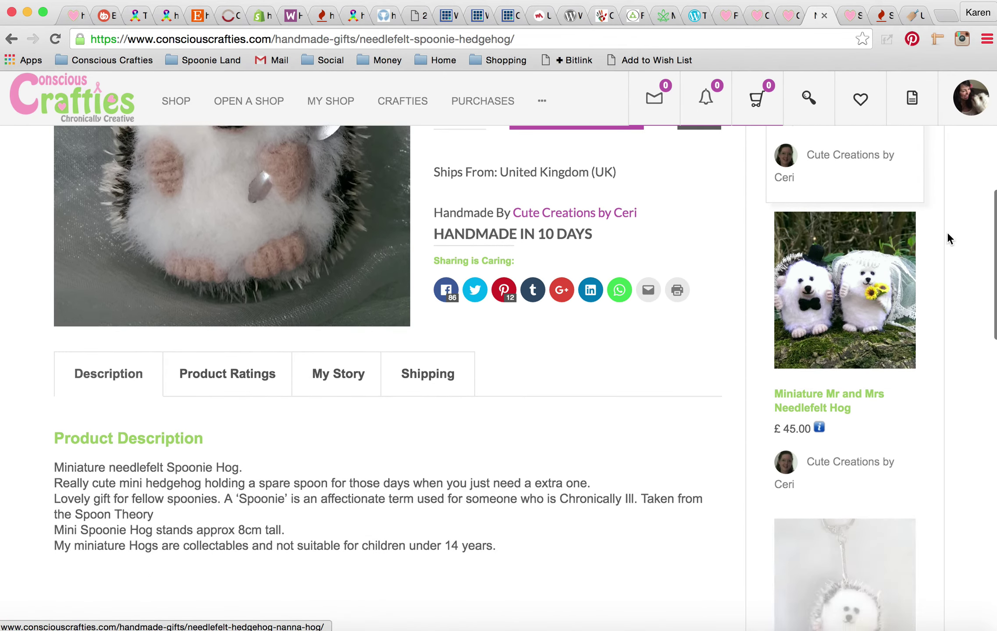
scroll(947, 239, "down", 8)
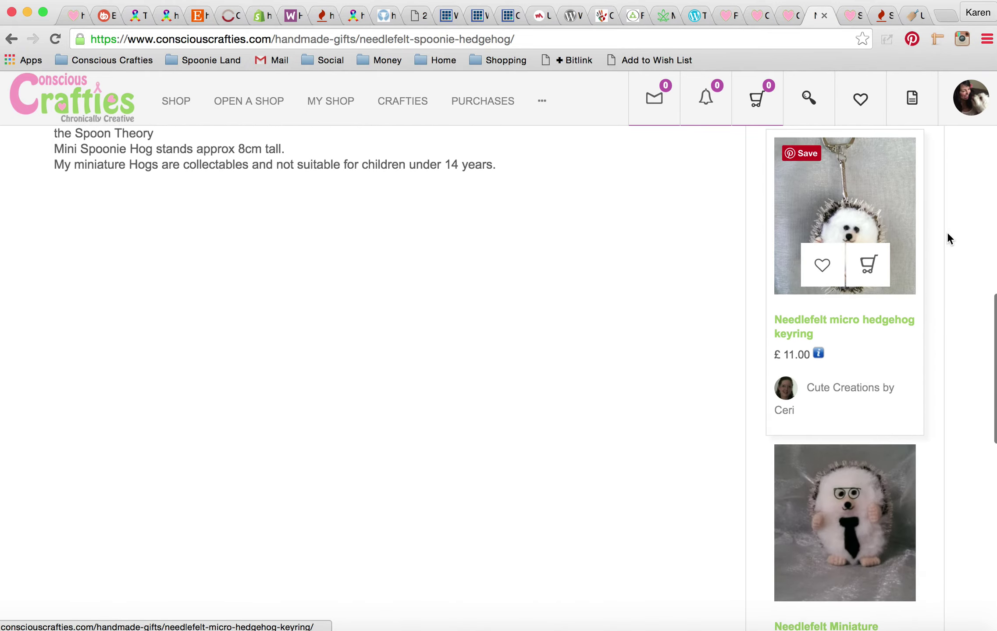
scroll(918, 377, "down", 2)
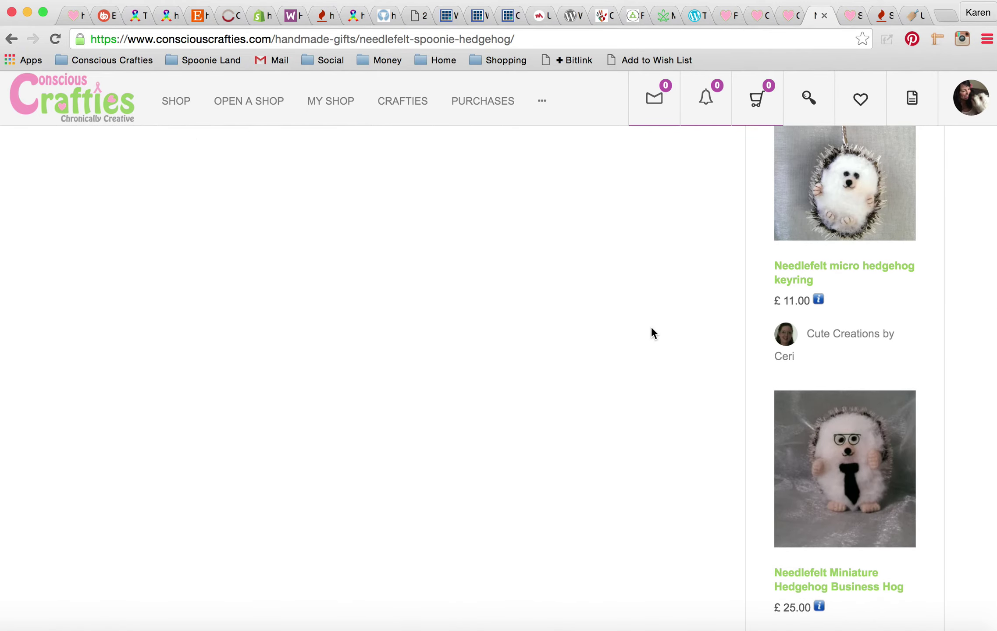
scroll(652, 330, "up", 10)
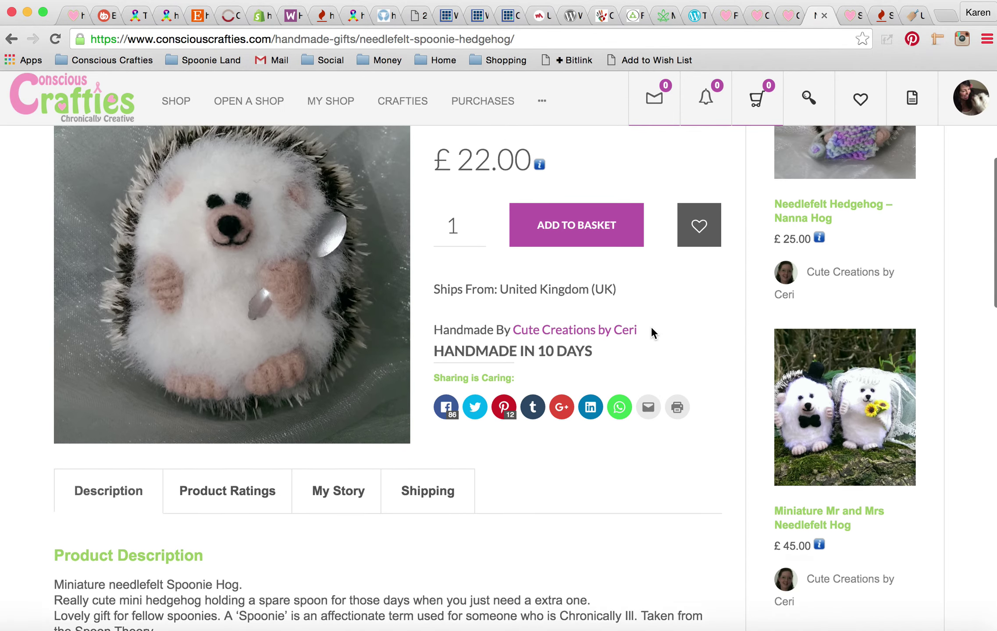
scroll(652, 334, "down", 15)
scroll(651, 333, "down", 5)
scroll(651, 333, "up", 12)
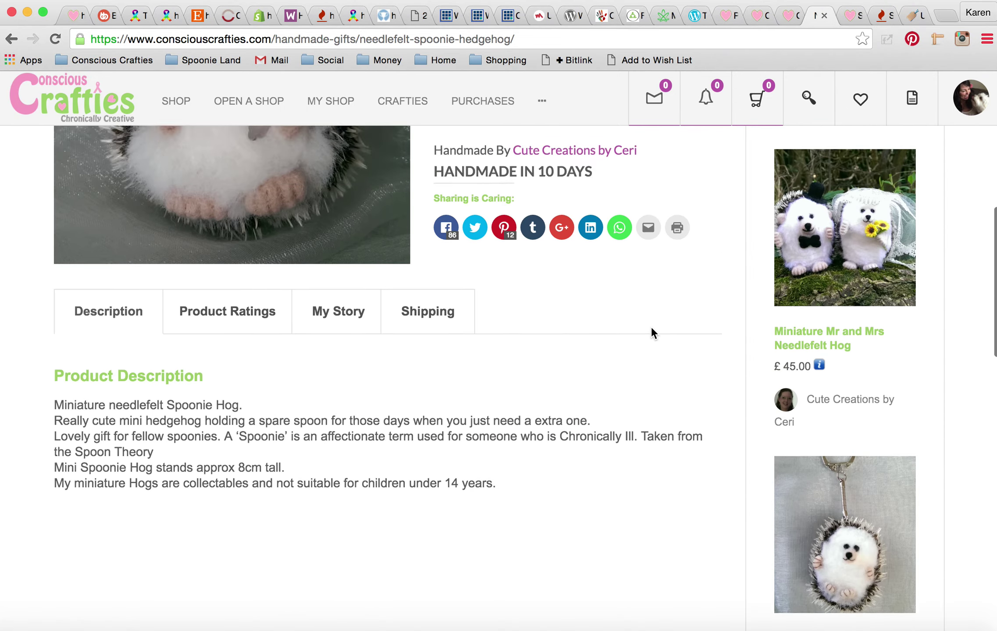
scroll(650, 333, "up", 9)
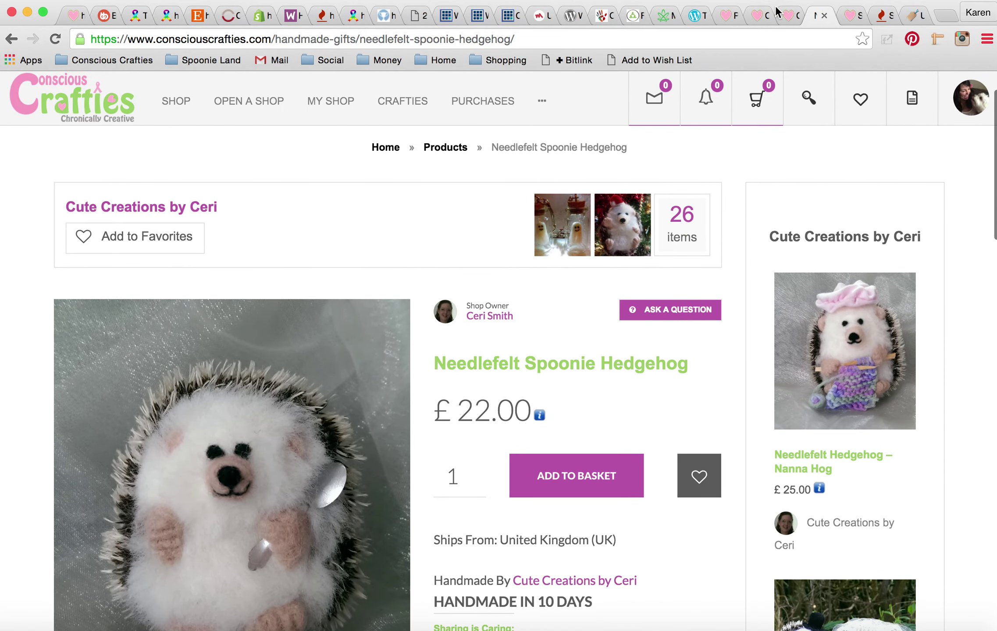
Return to the necklace listing, search similar products for "wood" and add "Mini wooden spoon for Spoonie friends - FREE personalisation!".
left_click(764, 16)
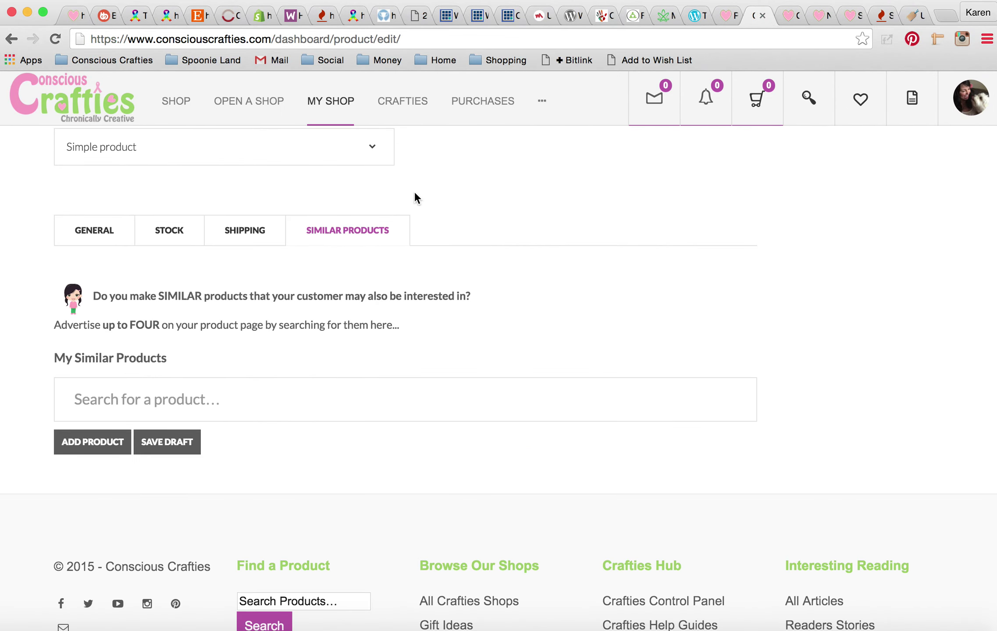
left_click(155, 394)
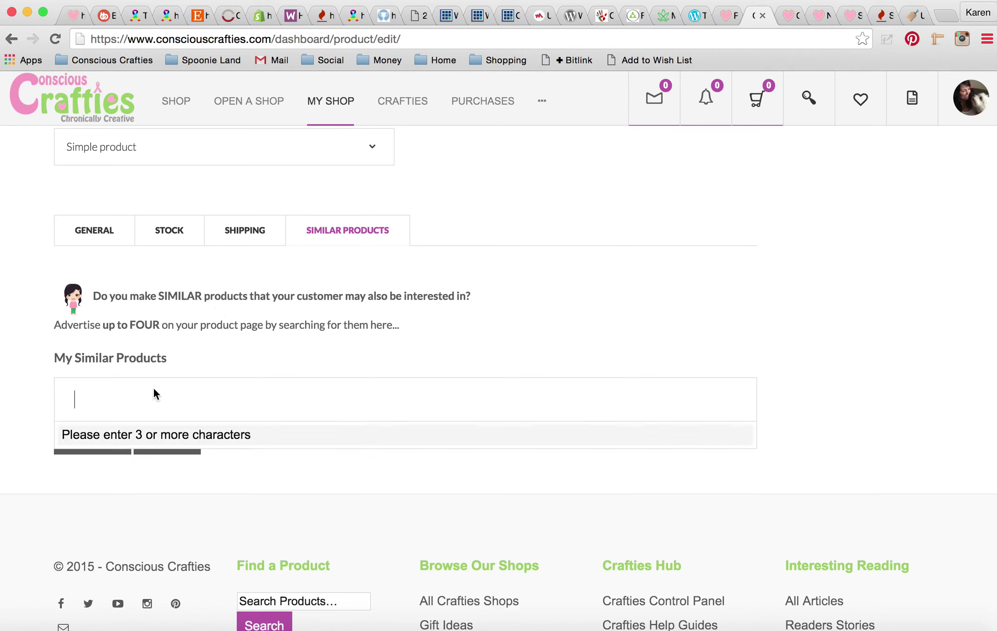
type("wood")
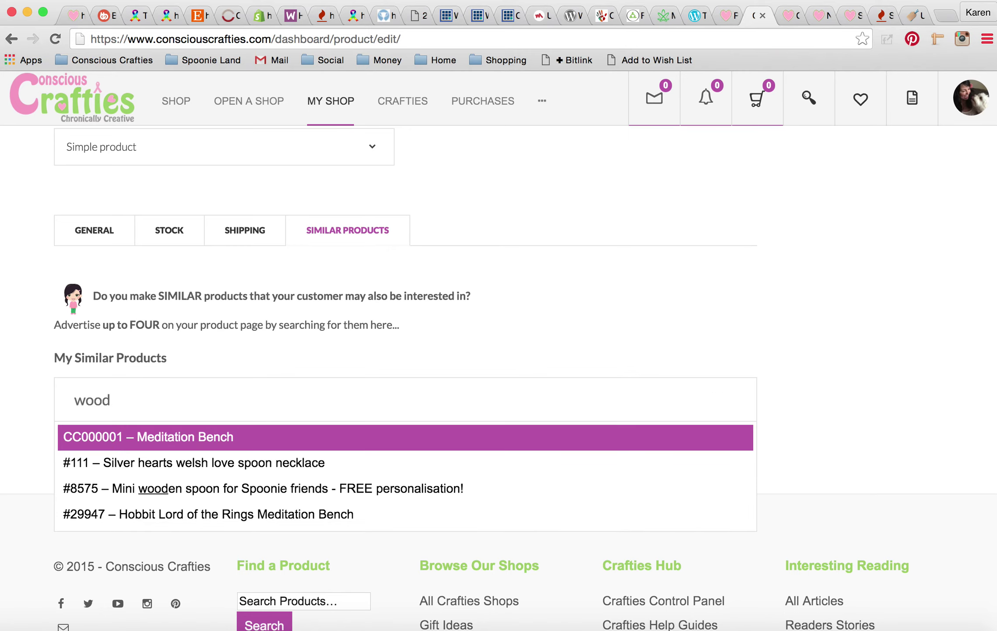
left_click(160, 489)
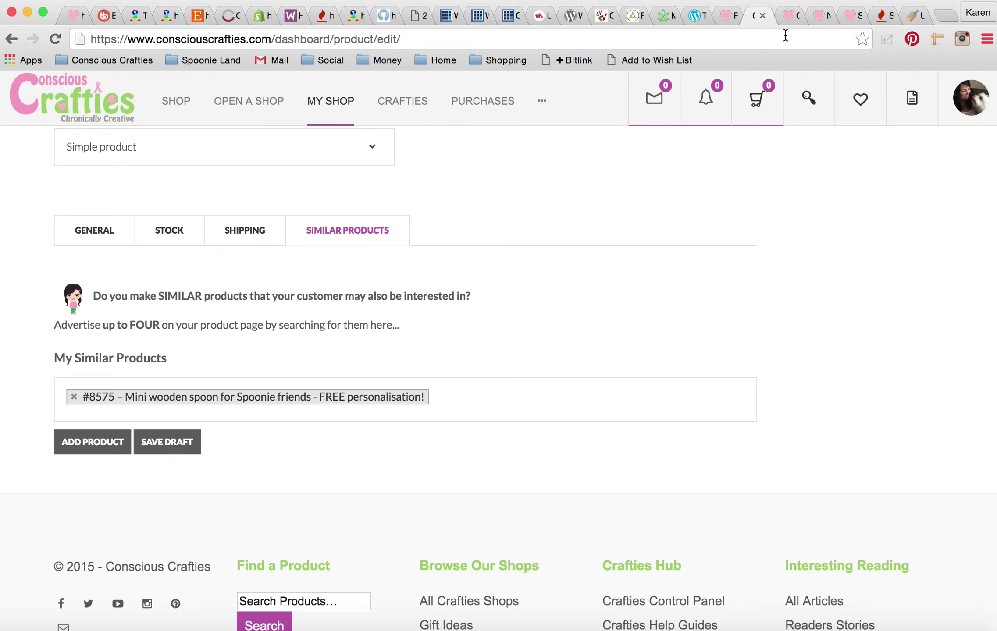
Open the published silver hearts welsh love spoon necklace page and examine its price, stock, making time, sharing options and product description.
left_click(816, 20)
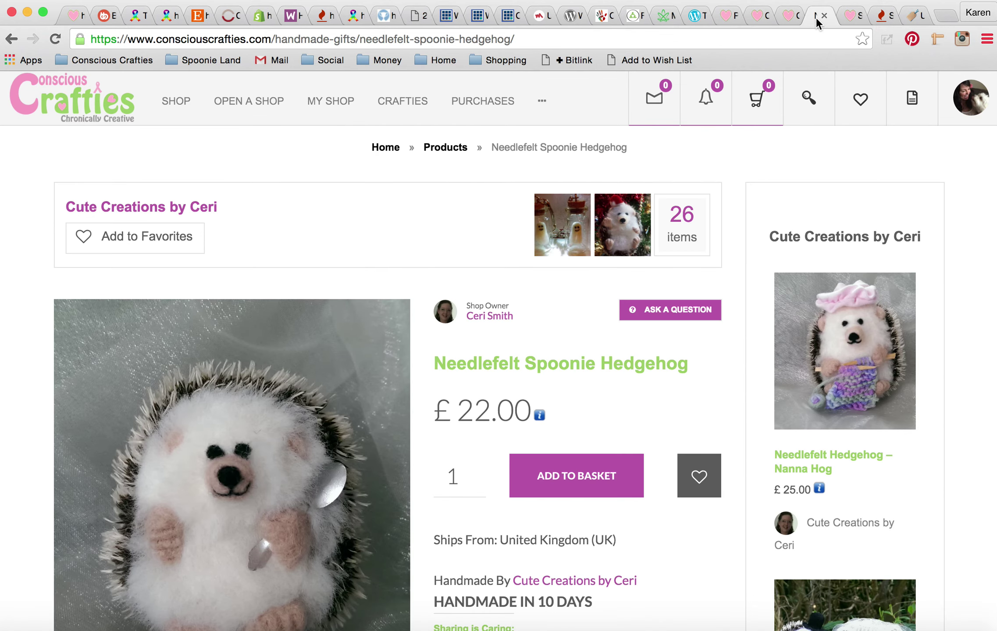
left_click(842, 19)
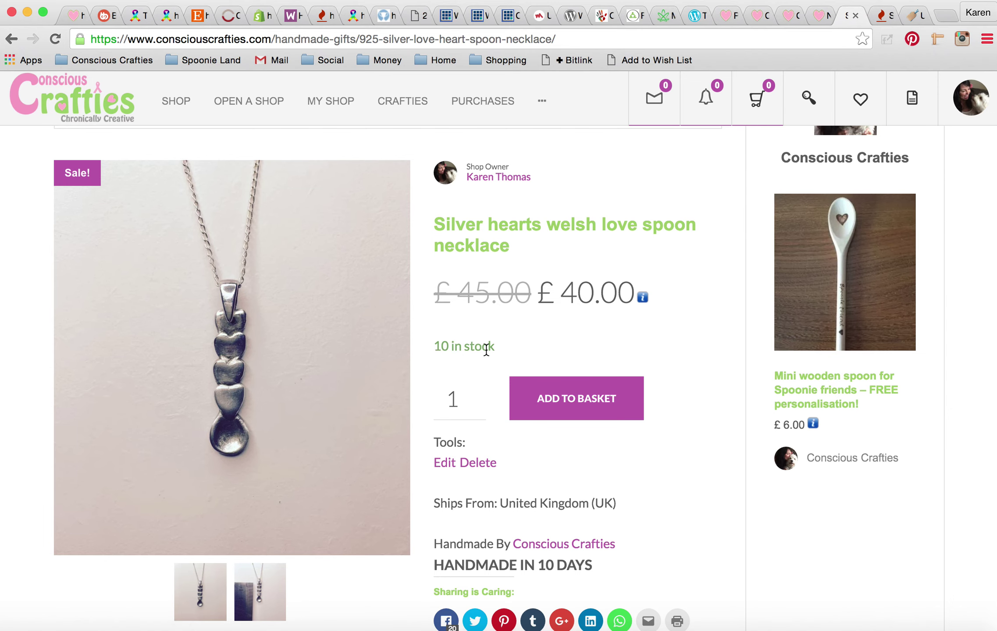
scroll(697, 382, "down", 5)
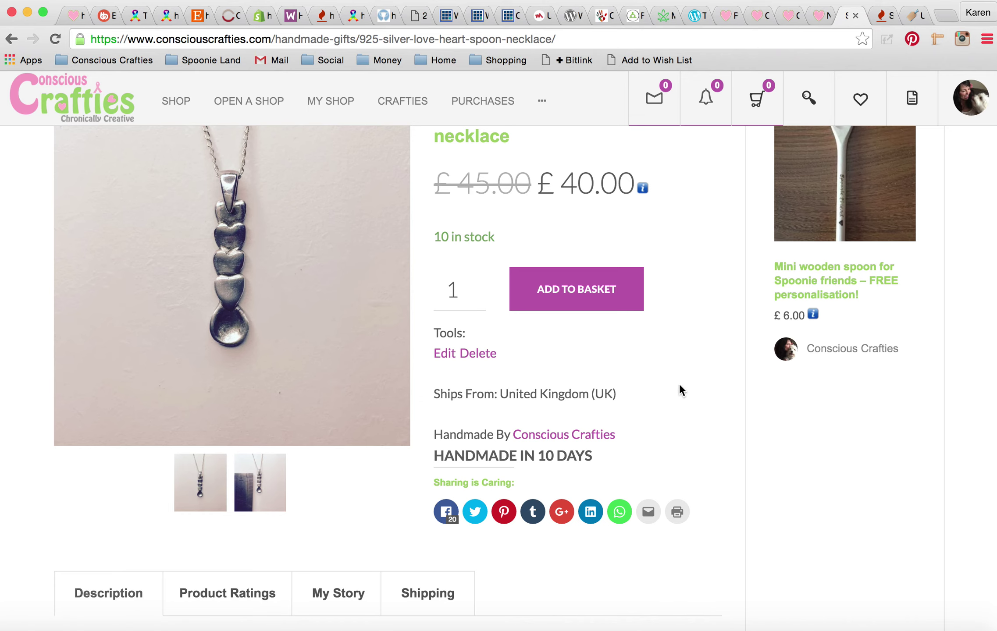
scroll(672, 403, "down", 2)
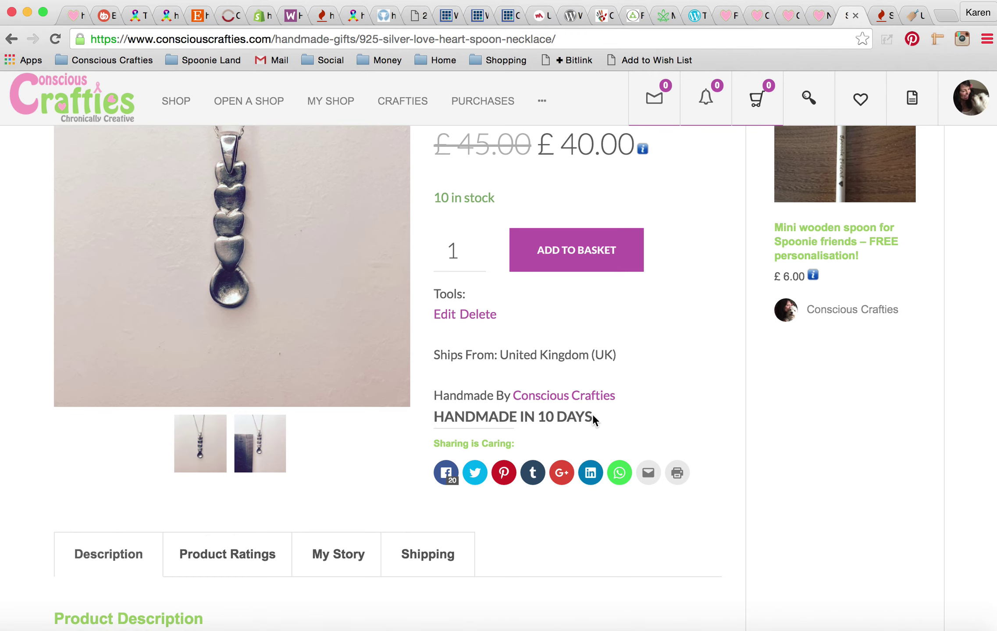
scroll(673, 406, "down", 3)
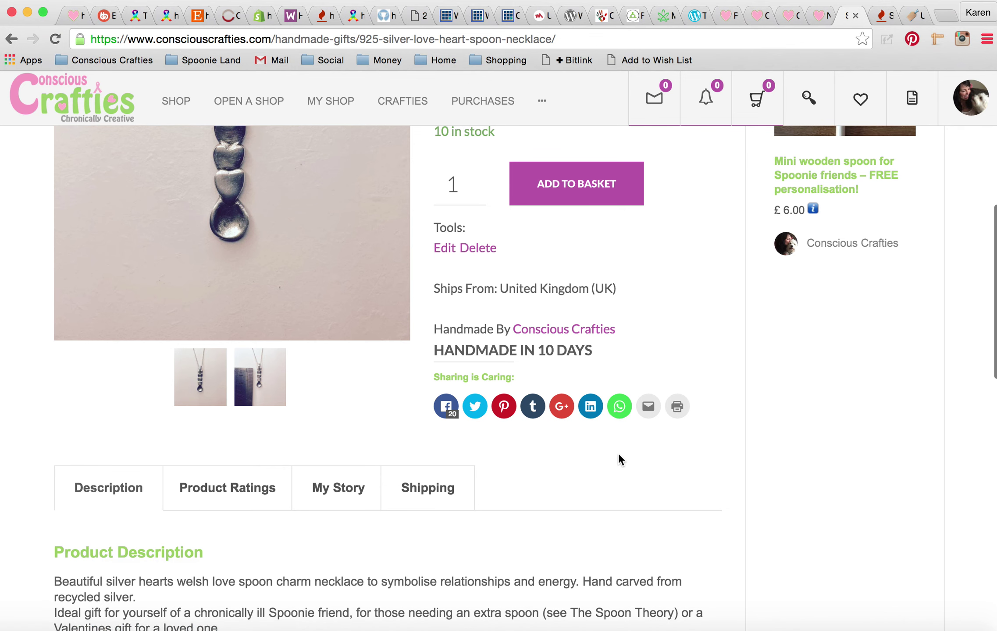
scroll(649, 447, "down", 5)
scroll(650, 447, "down", 3)
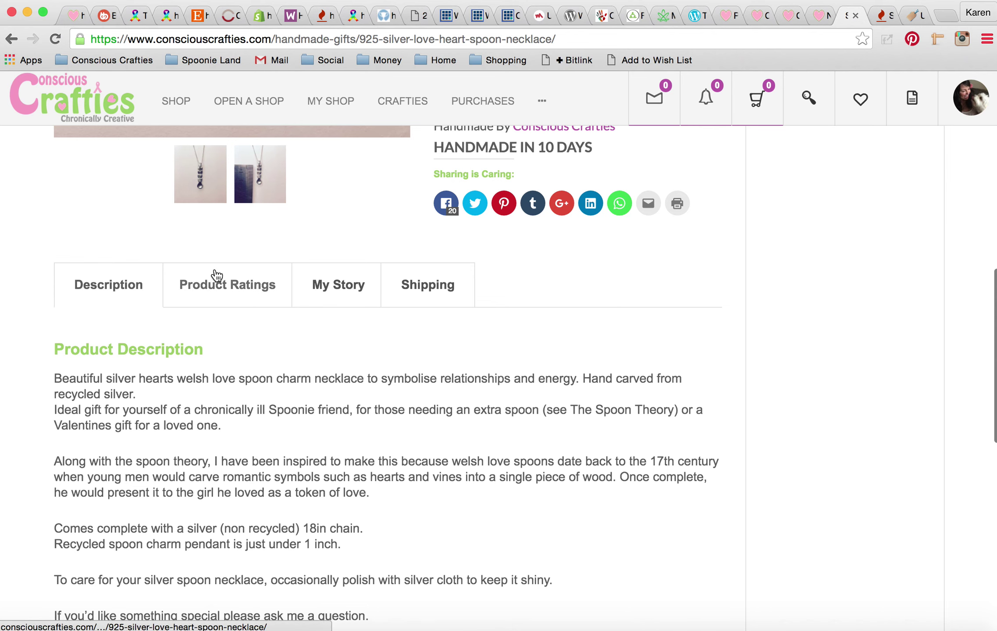
Review the necklace page's product ratings, seller's story, shipping details and return policy.
left_click(224, 292)
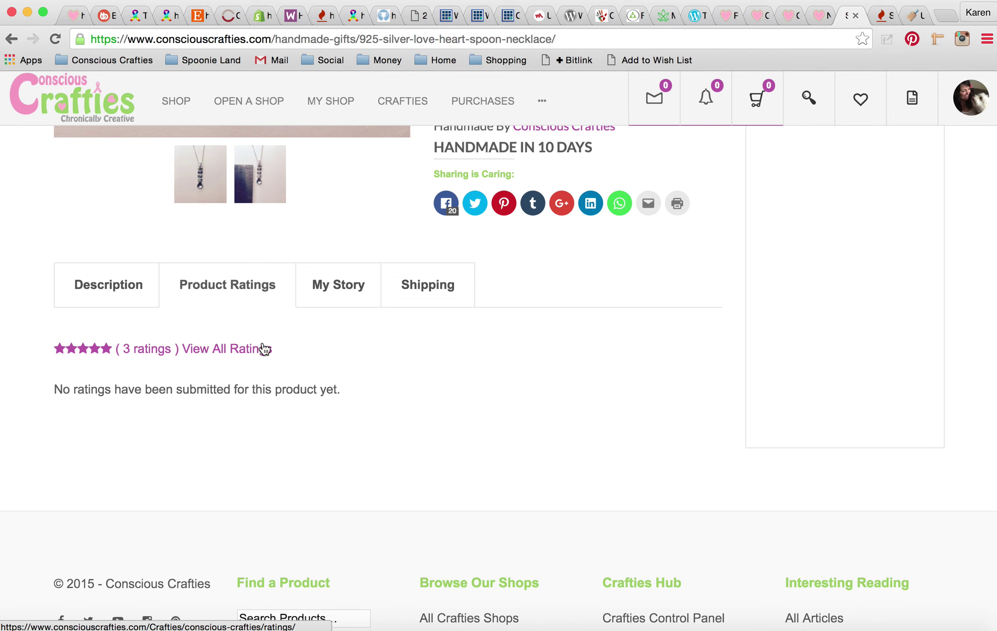
left_click(336, 289)
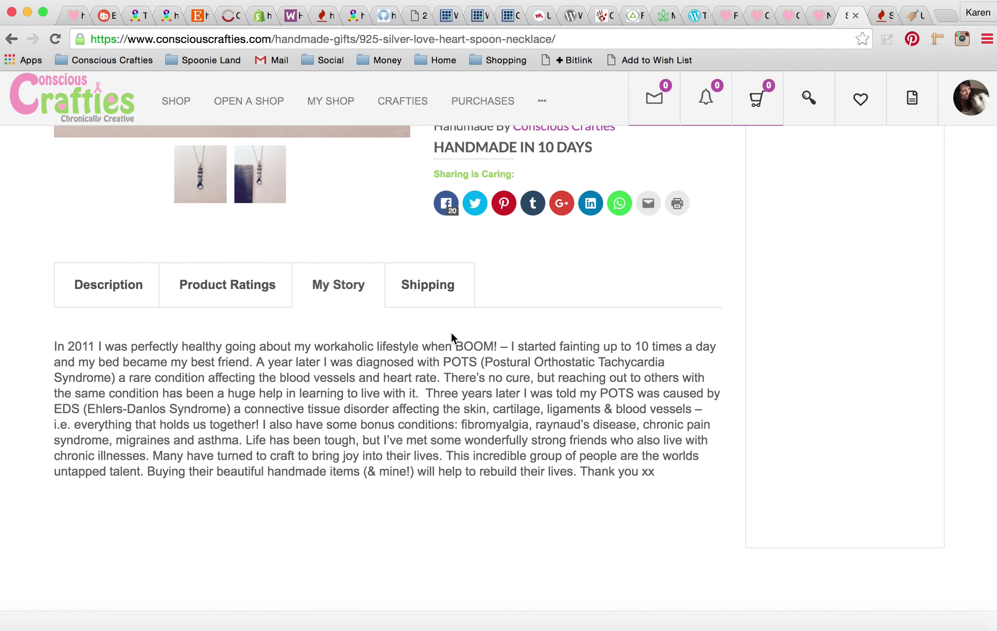
left_click(428, 289)
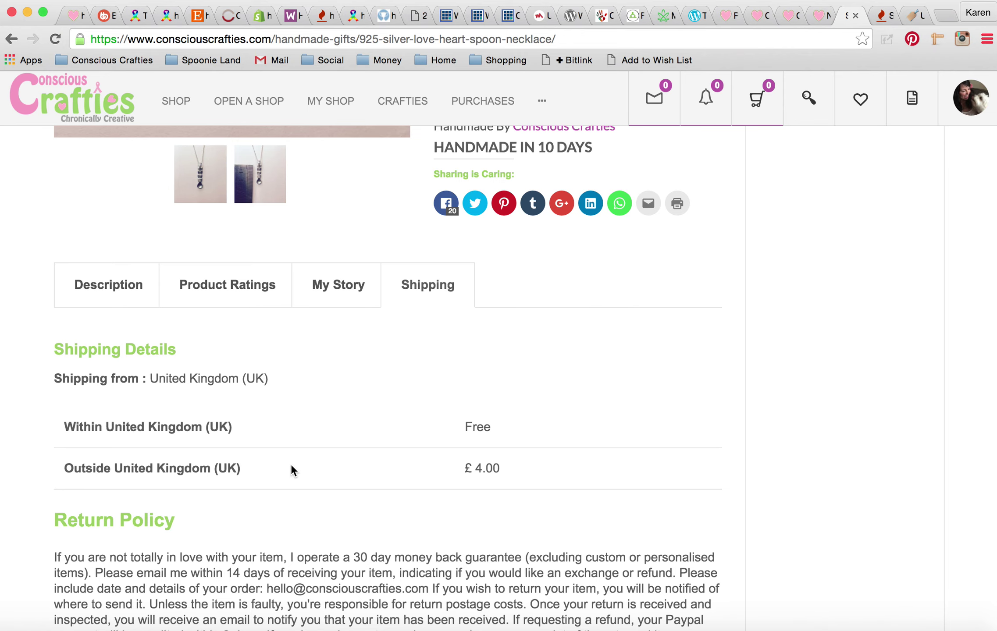
scroll(639, 451, "down", 5)
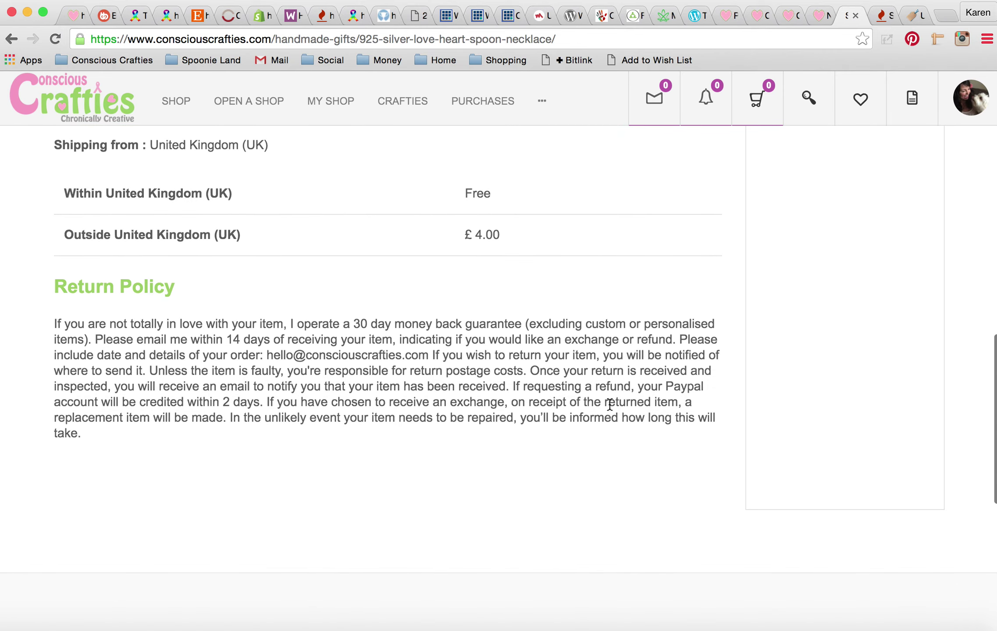
Return to the necklace's main details and look over the images, sale price, stock and advertised similar product.
scroll(694, 348, "up", 8)
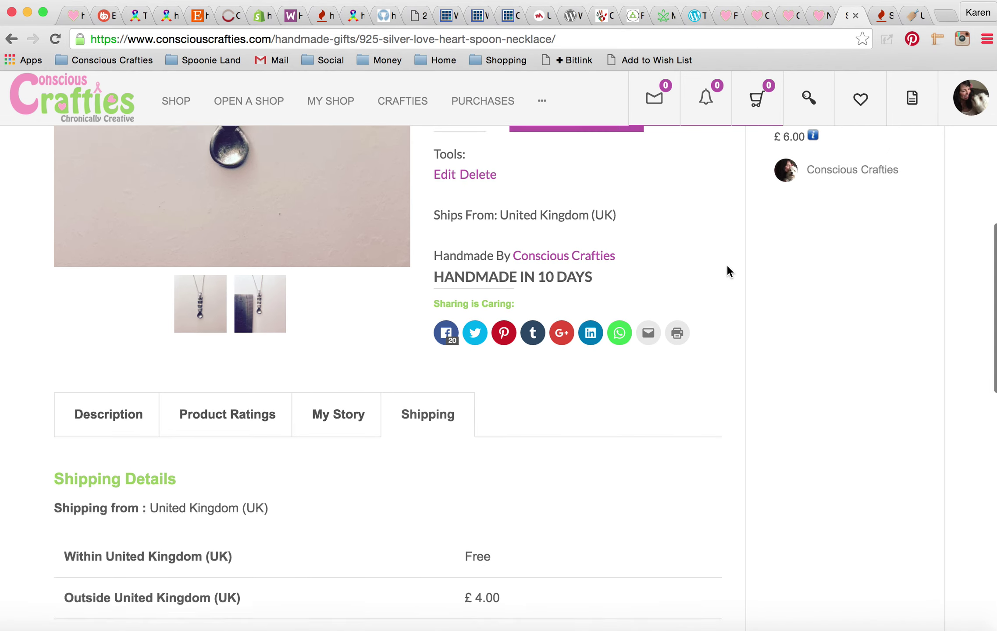
scroll(727, 264, "up", 8)
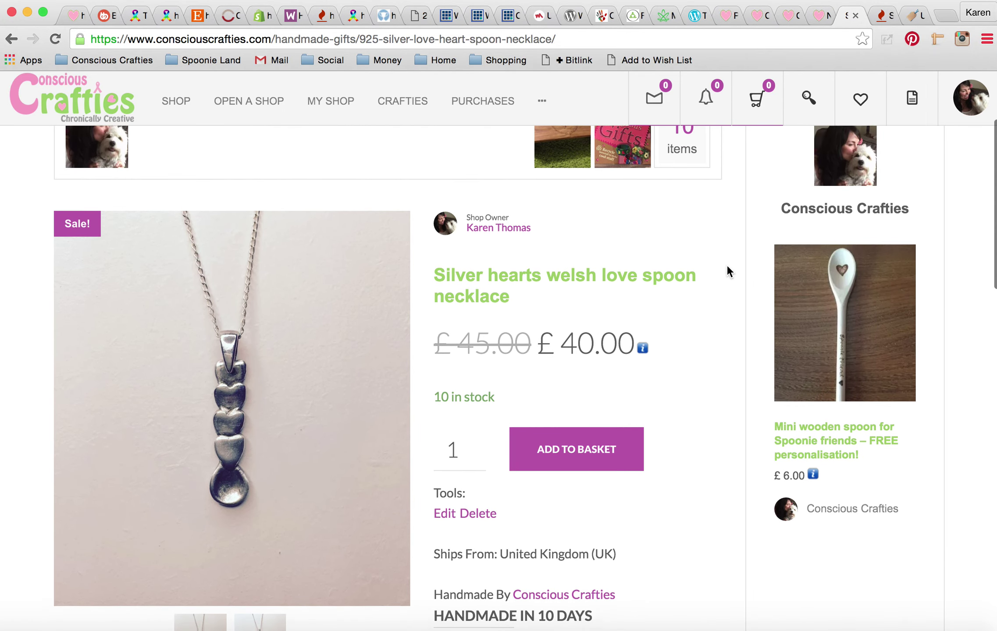
scroll(727, 268, "down", 1)
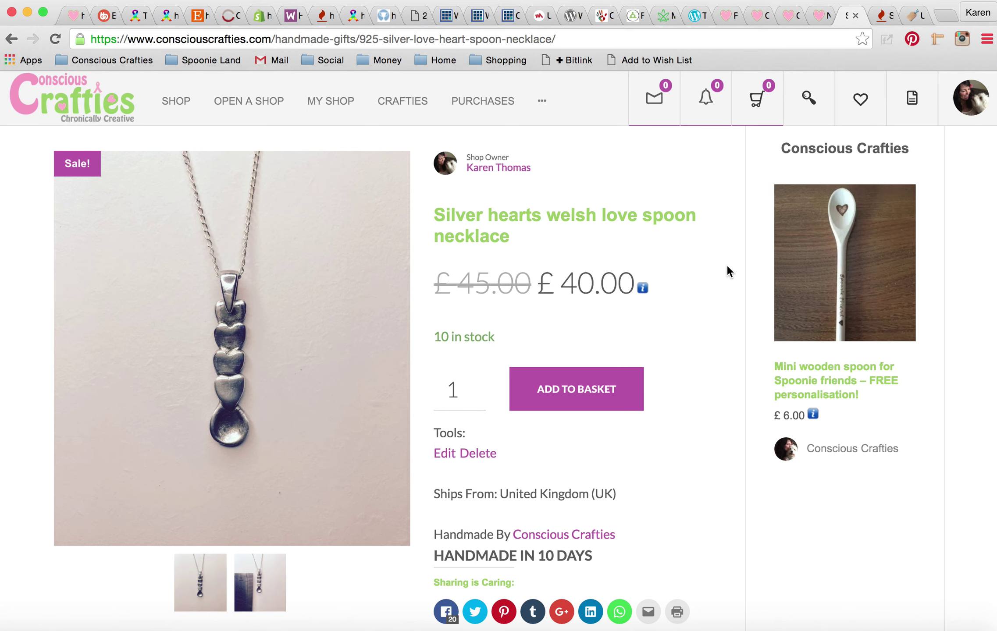
scroll(720, 405, "down", 3)
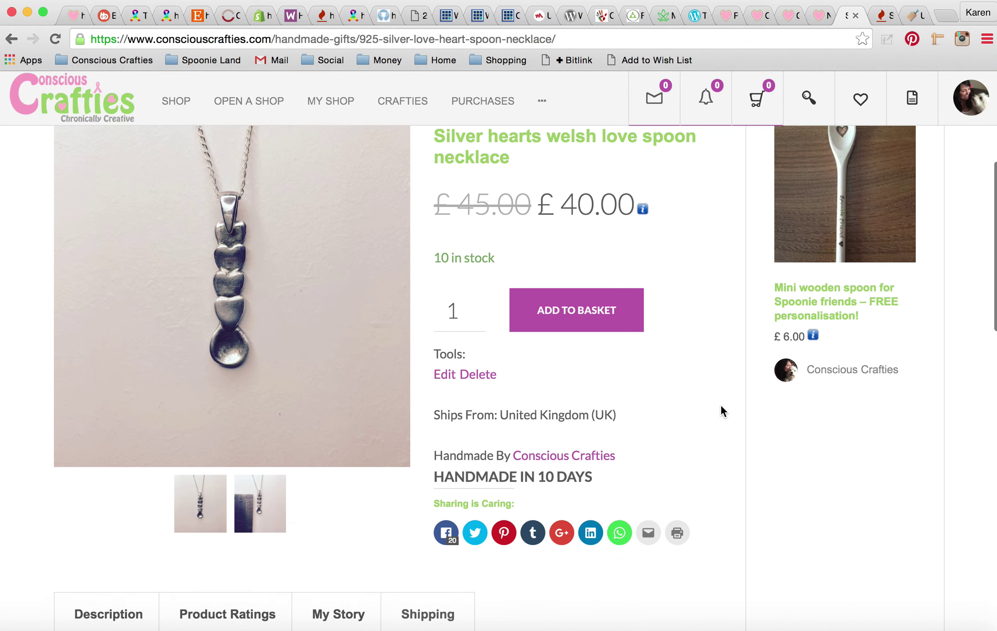